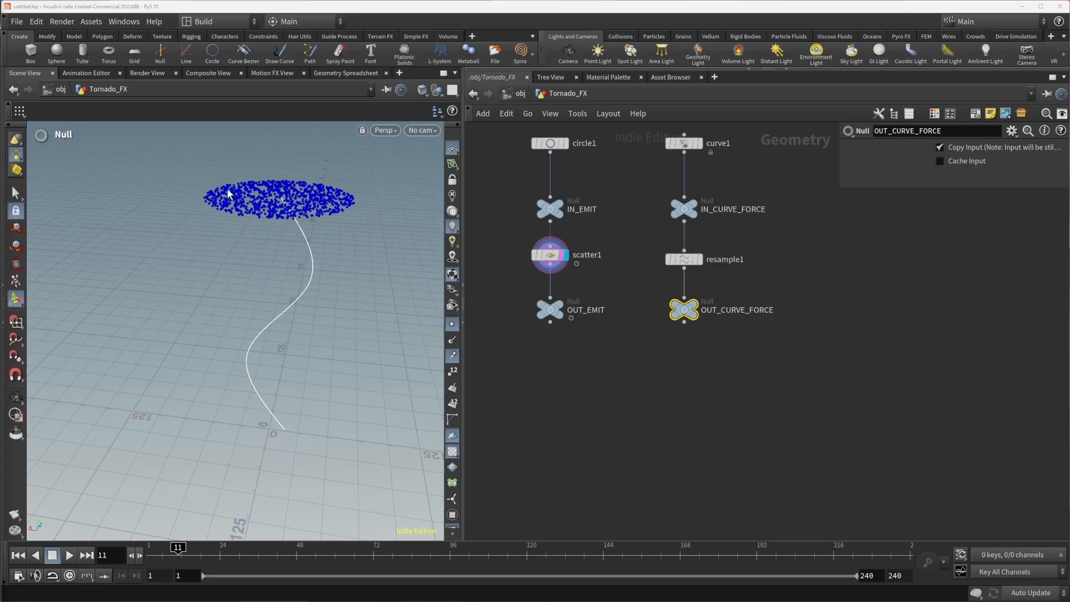
# Add a POP Network below the OUT_EMIT and OUT_CURVE_FORCE nulls and name it FX_Tornade_POP.
pyautogui.scroll(-3, 661, 428)
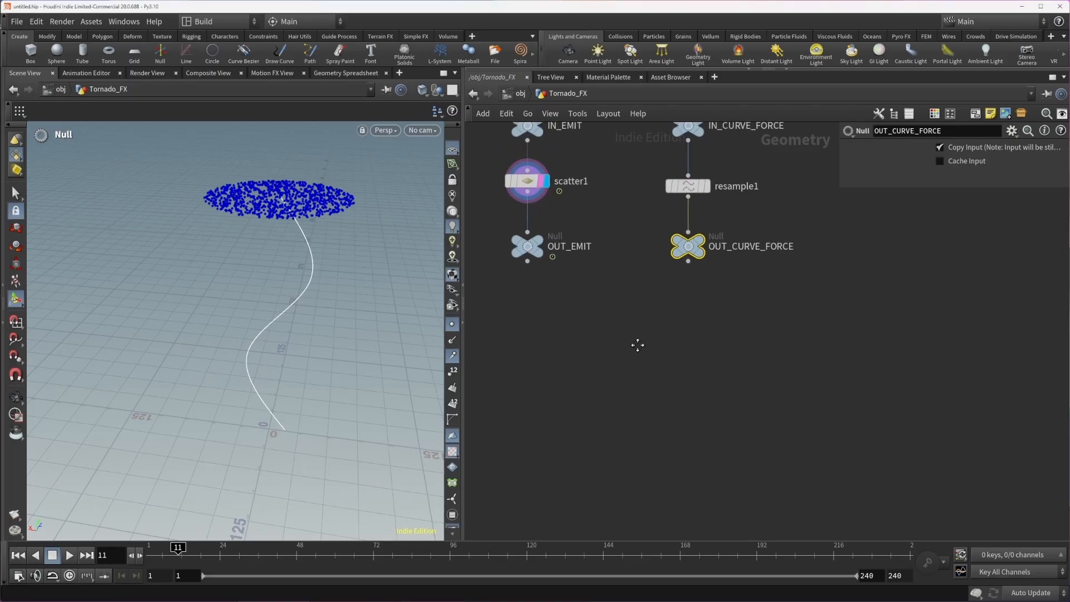
pyautogui.press('Tab')
pyautogui.write('popn')
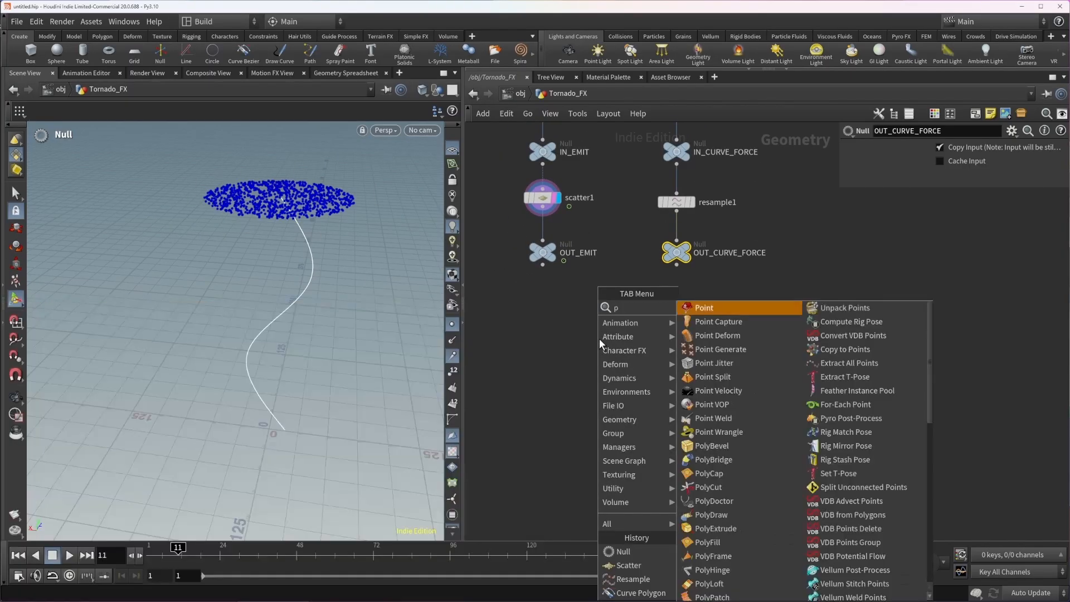
pyautogui.press('Return')
pyautogui.click(613, 316)
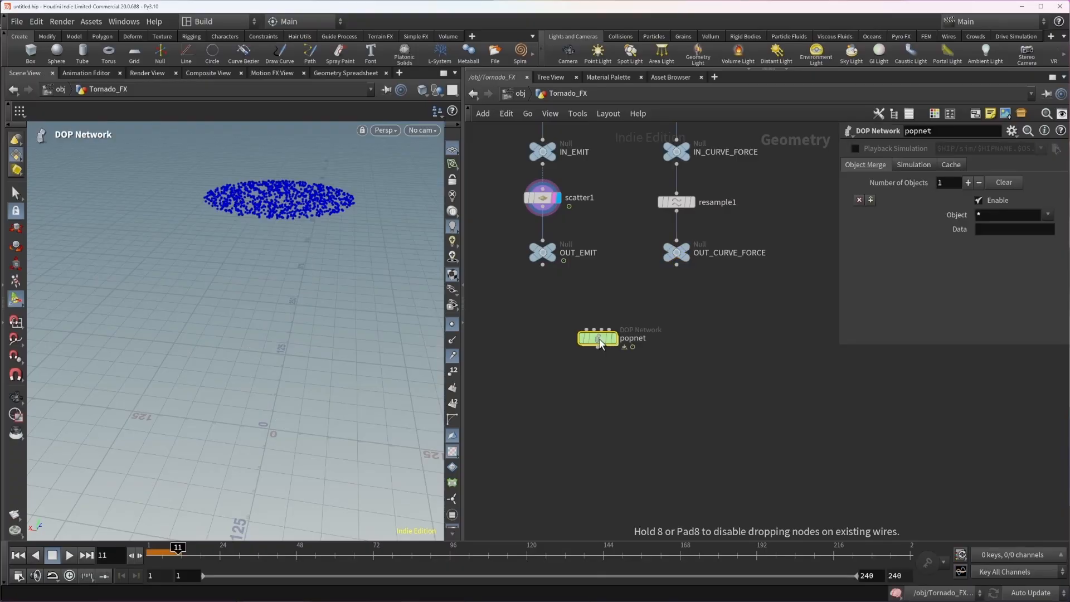
pyautogui.doubleClick(647, 317)
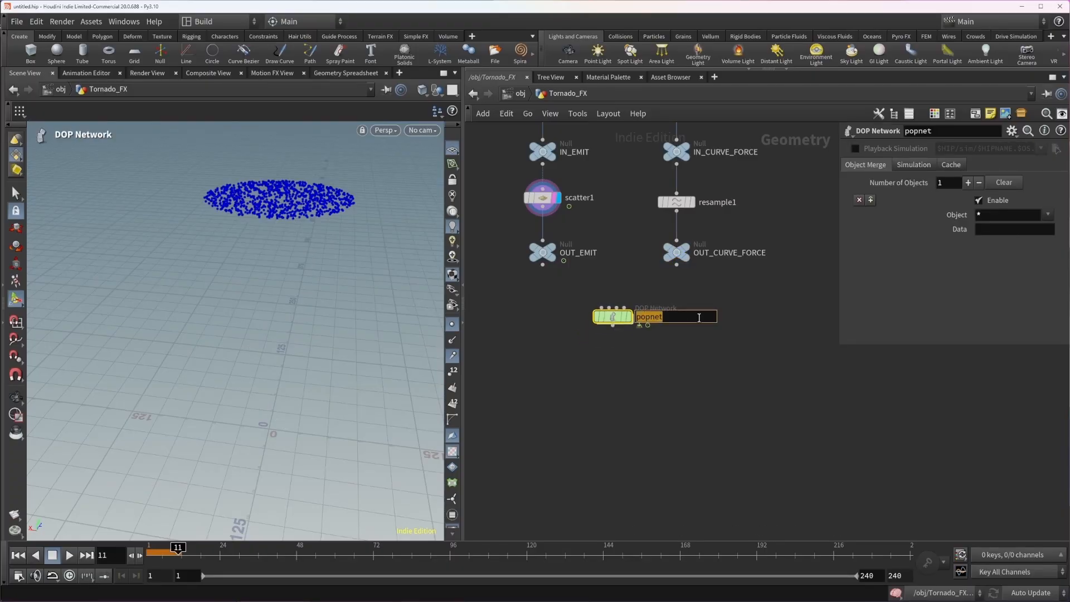
pyautogui.write('FX_Tornade_POP')
pyautogui.press('Return')
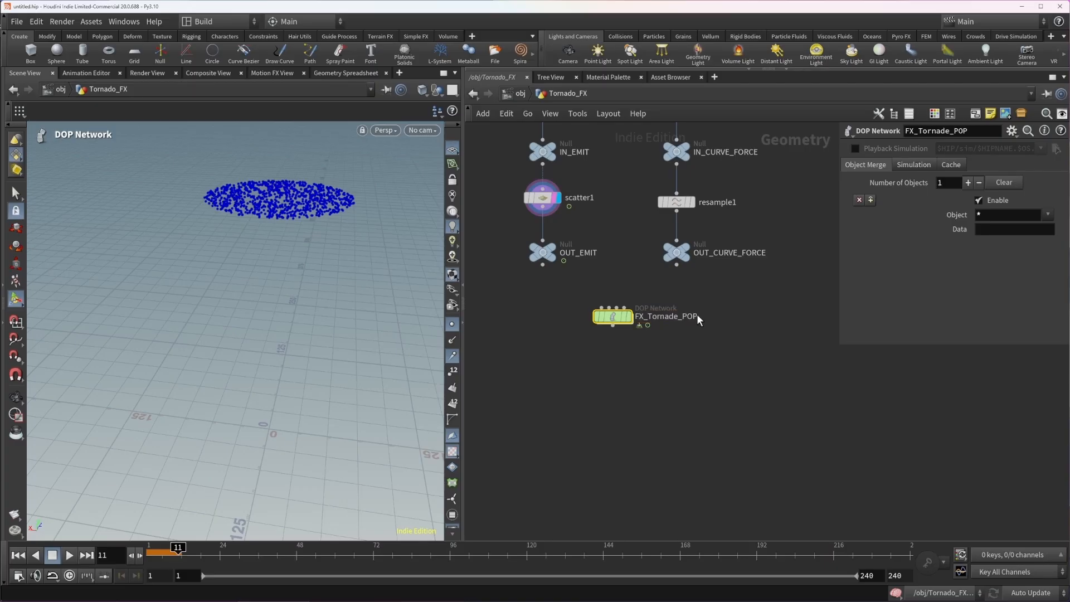
# Open the FX_Tornade_POP network, move popobject away from the source branch, and advance the timeline to frame 15.
pyautogui.doubleClick(615, 316)
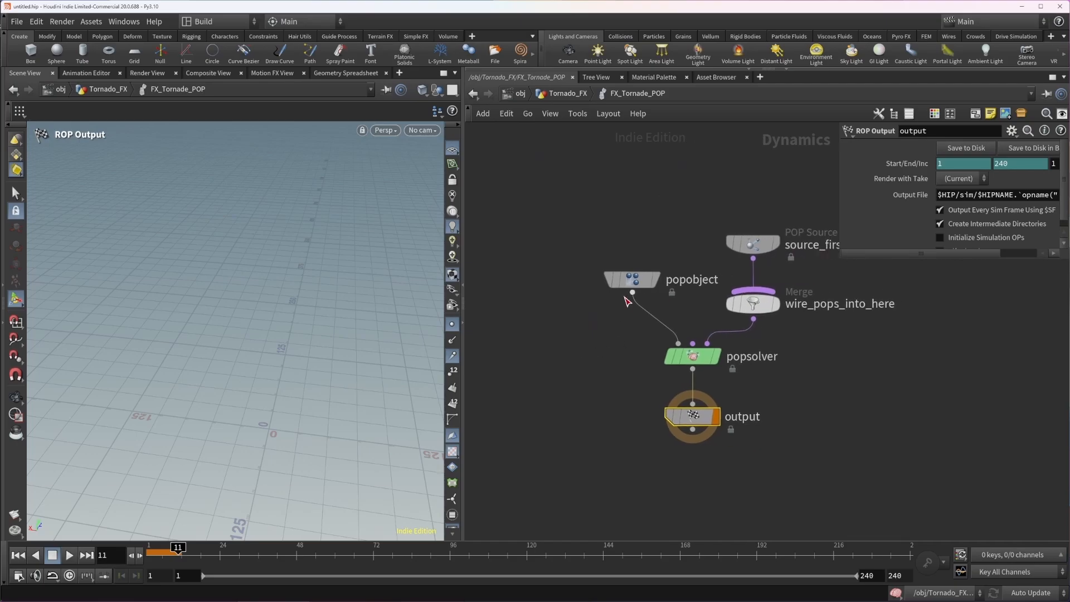
pyautogui.moveTo(632, 283); pyautogui.dragTo(580, 306)
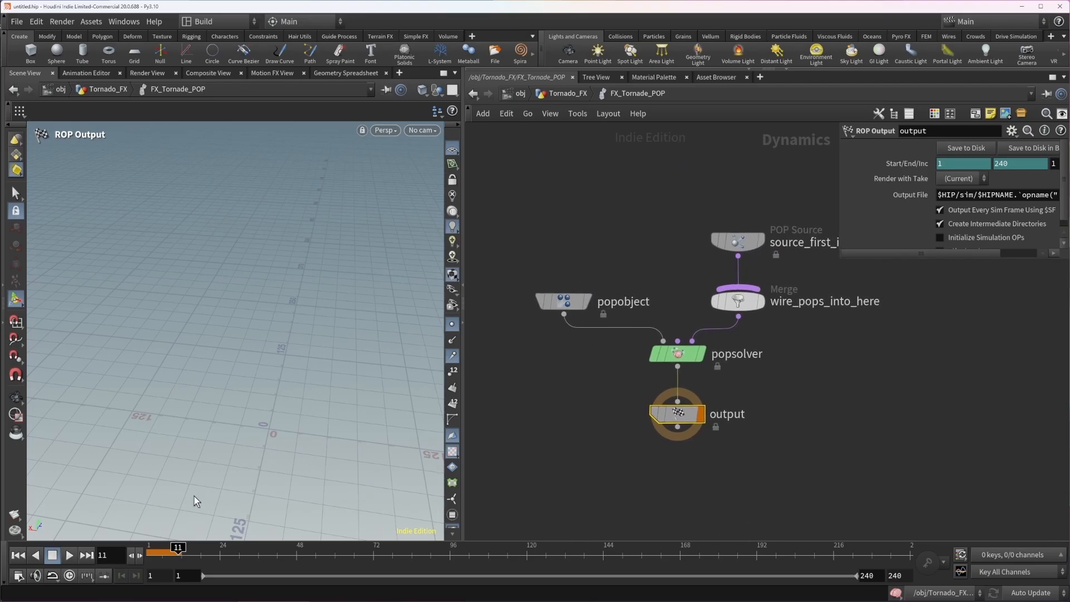
pyautogui.moveTo(176, 549)
pyautogui.mouseDown()
pyautogui.moveTo(148, 548)
pyautogui.moveTo(191, 548)
pyautogui.mouseUp()
# In the Tornado_FX network, connect OUT_EMIT to the first input of FX_Tornade_POP and place the node closer beneath it.
pyautogui.click(570, 93)
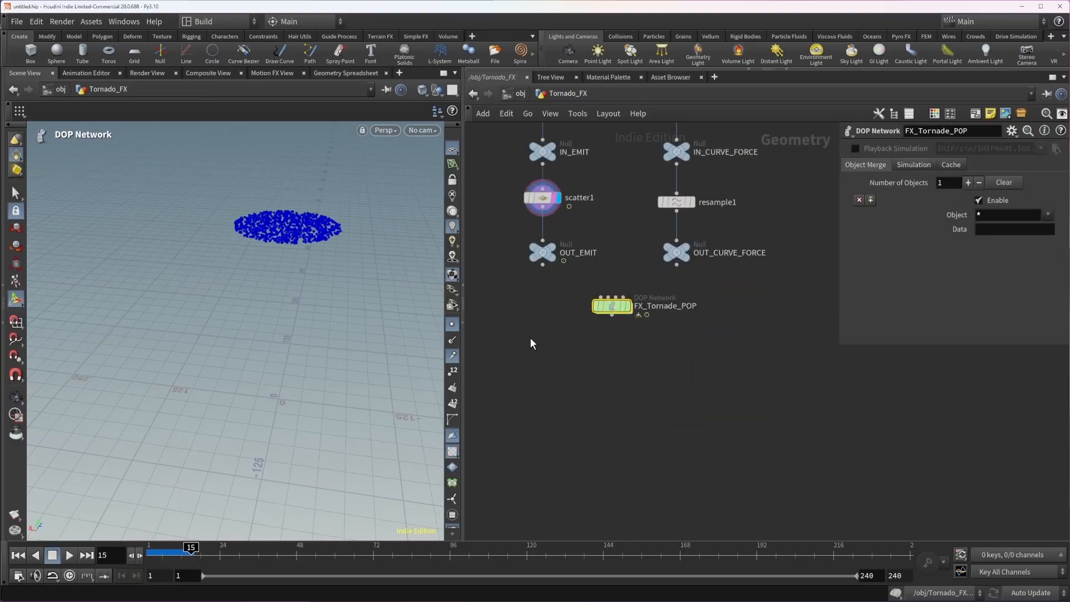
pyautogui.click(542, 264)
pyautogui.click(599, 298)
pyautogui.moveTo(618, 311); pyautogui.dragTo(624, 303)
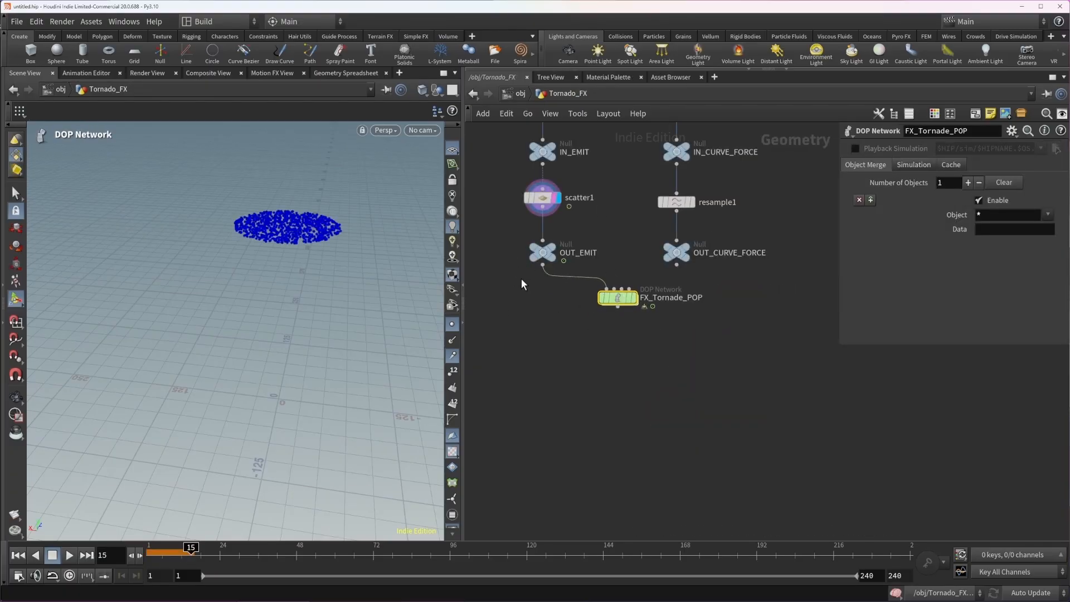
# Inside FX_Tornade_POP, run the simulation to frame 50, turn off point display, and inspect the particles up to frame 31.
pyautogui.press('i')
pyautogui.moveTo(177, 549); pyautogui.dragTo(302, 548)
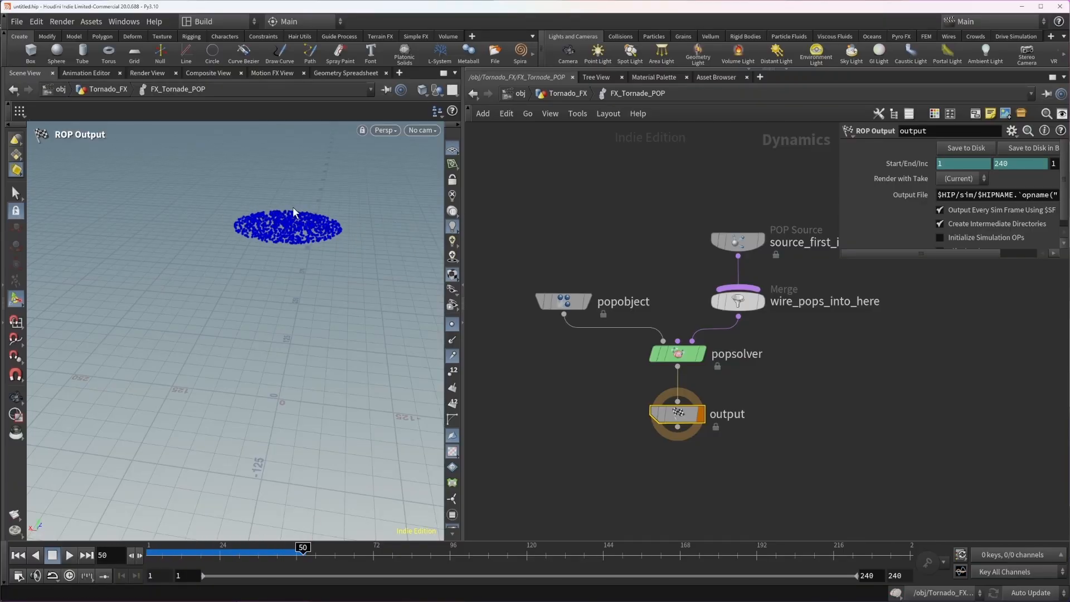
pyautogui.click(453, 323)
pyautogui.keyDown('alt'); pyautogui.moveTo(296, 251); pyautogui.dragTo(273, 305, button='middle'); pyautogui.keyUp('alt')
pyautogui.keyDown('alt'); pyautogui.moveTo(274, 305); pyautogui.dragTo(303, 297, button='right'); pyautogui.keyUp('alt')
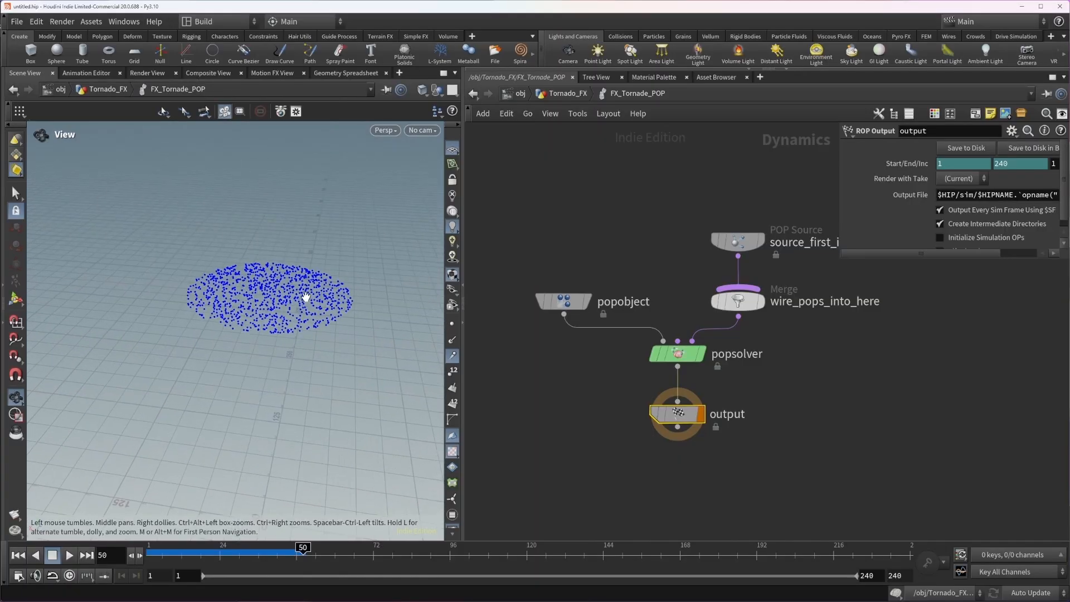
pyautogui.keyDown('alt'); pyautogui.moveTo(304, 297); pyautogui.dragTo(310, 322); pyautogui.keyUp('alt')
pyautogui.keyDown('alt'); pyautogui.moveTo(310, 322); pyautogui.dragTo(376, 317, button='right'); pyautogui.keyUp('alt')
pyautogui.moveTo(206, 546); pyautogui.dragTo(242, 548)
# Set the Emission Type of the source_first_input POP Source to All Points.
pyautogui.moveTo(630, 203); pyautogui.dragTo(780, 259)
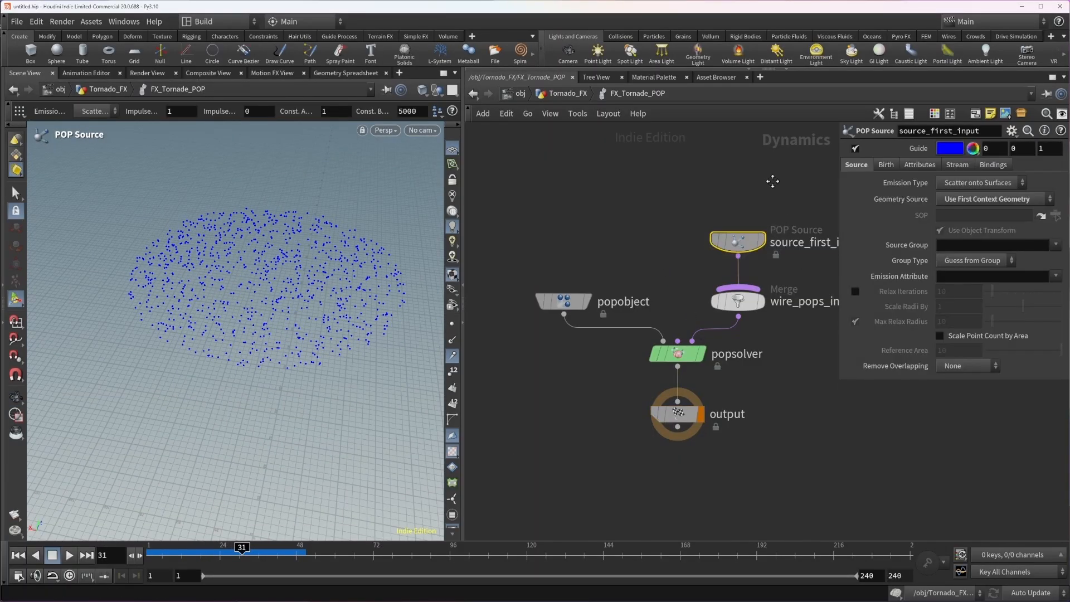
pyautogui.click(971, 183)
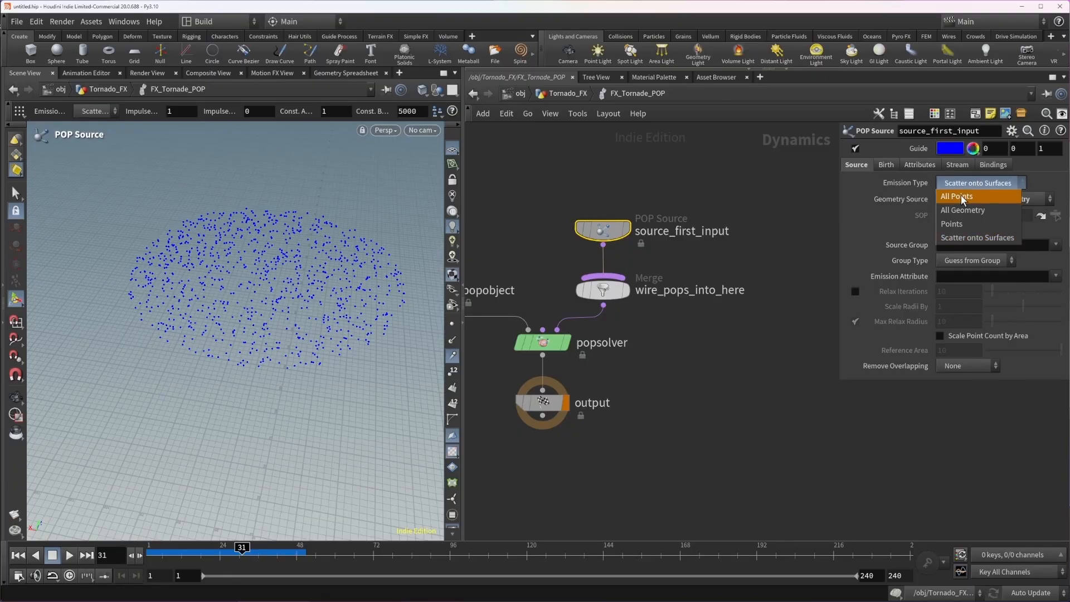
pyautogui.click(961, 197)
# Replay the simulation from frame 1, stop at frame 18, and inspect the emitted particle disc from the side.
pyautogui.click(148, 550)
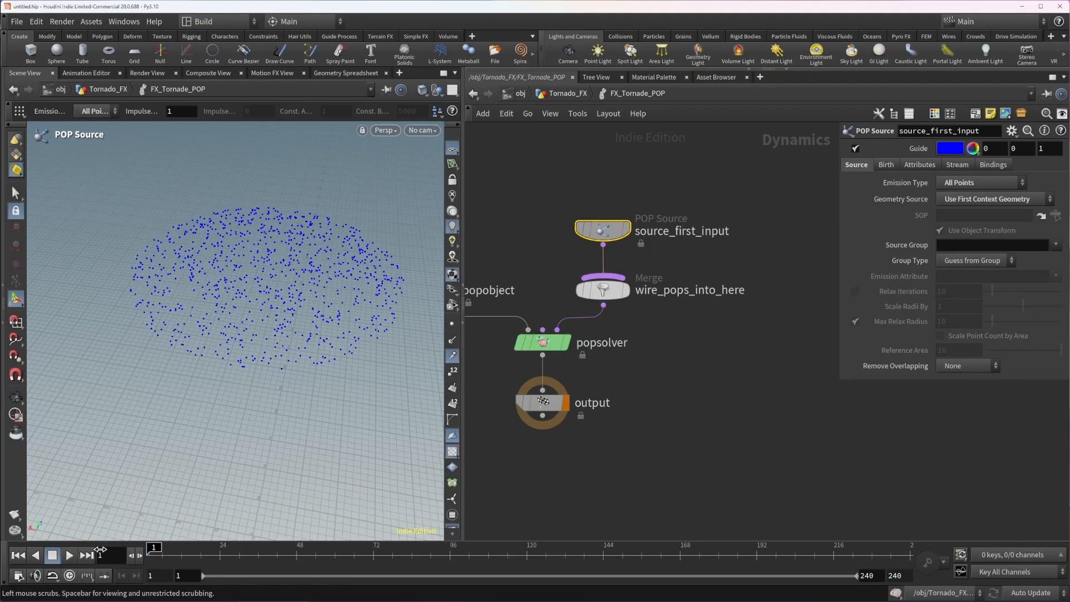
pyautogui.moveTo(149, 550); pyautogui.dragTo(202, 545)
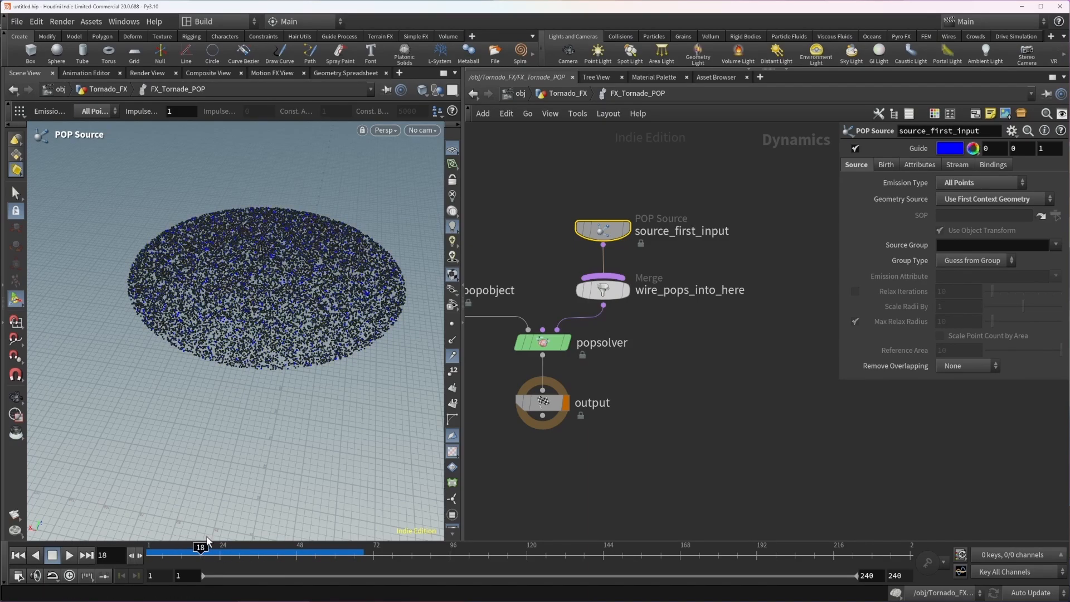
pyautogui.press('Escape')
pyautogui.keyDown('alt'); pyautogui.moveTo(308, 264); pyautogui.dragTo(194, 273, button='right'); pyautogui.keyUp('alt')
pyautogui.keyDown('alt'); pyautogui.moveTo(195, 273); pyautogui.dragTo(224, 294); pyautogui.keyUp('alt')
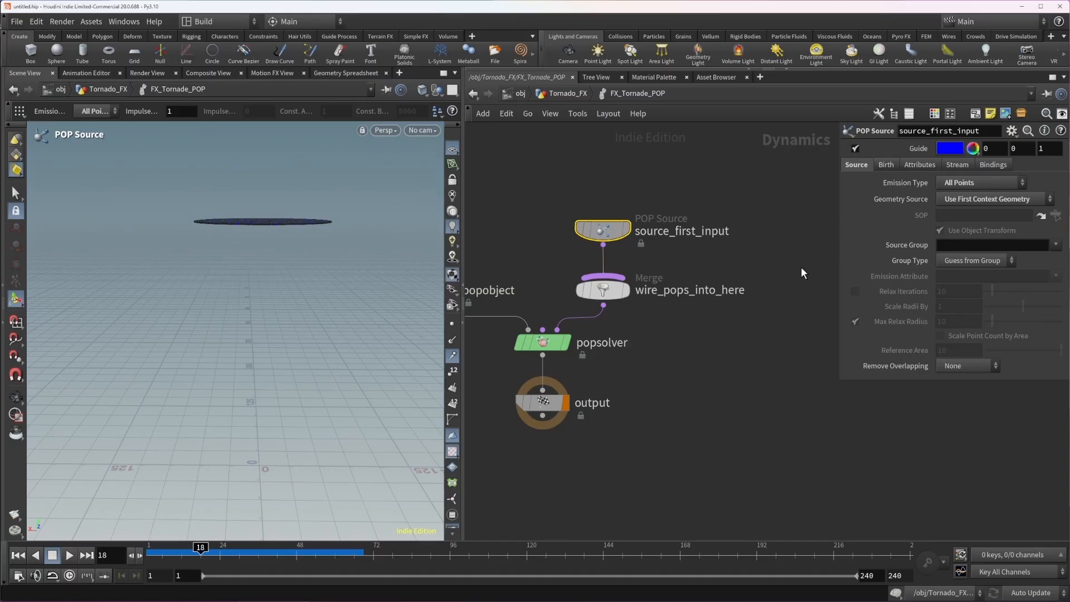
# Add a POP VOP beside source_first_input and connect it to the wire_pops_into_here merge.
pyautogui.press('Tab')
pyautogui.write('pop vop')
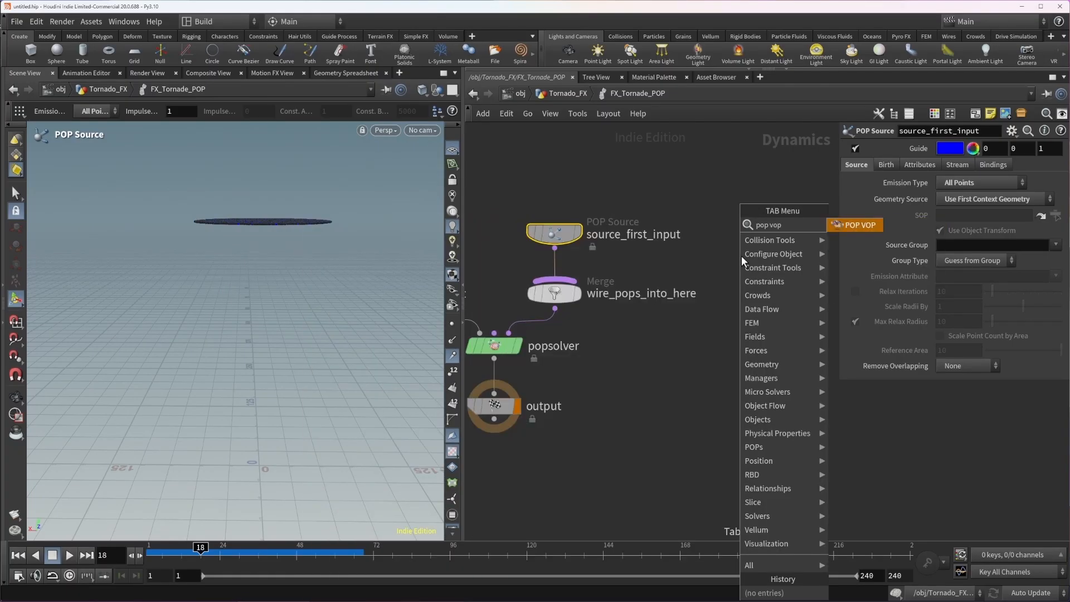
pyautogui.press('Return')
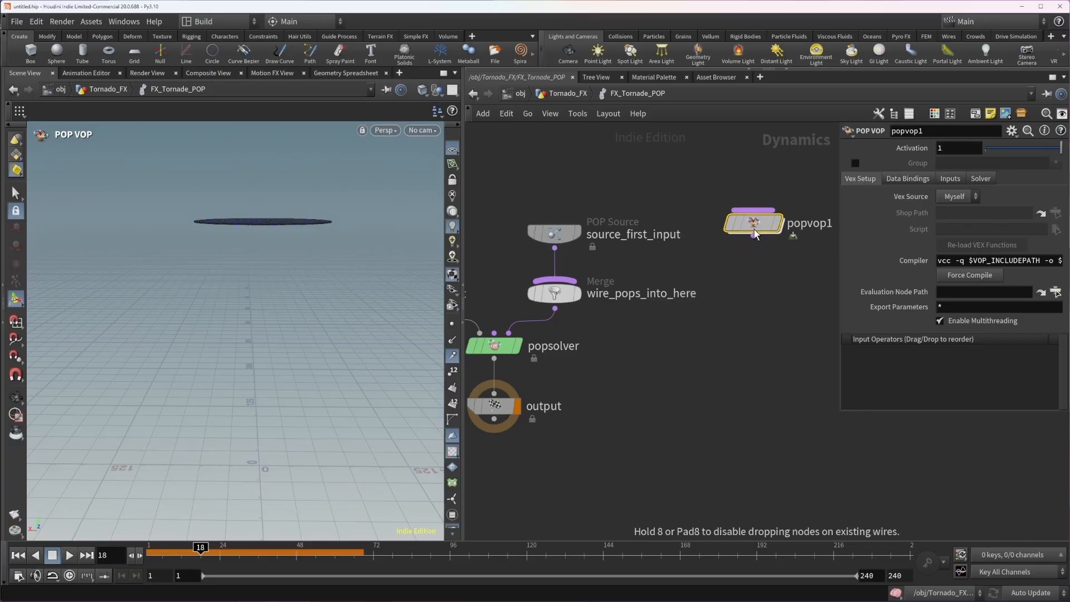
pyautogui.click(755, 244)
pyautogui.click(753, 247)
pyautogui.click(555, 277)
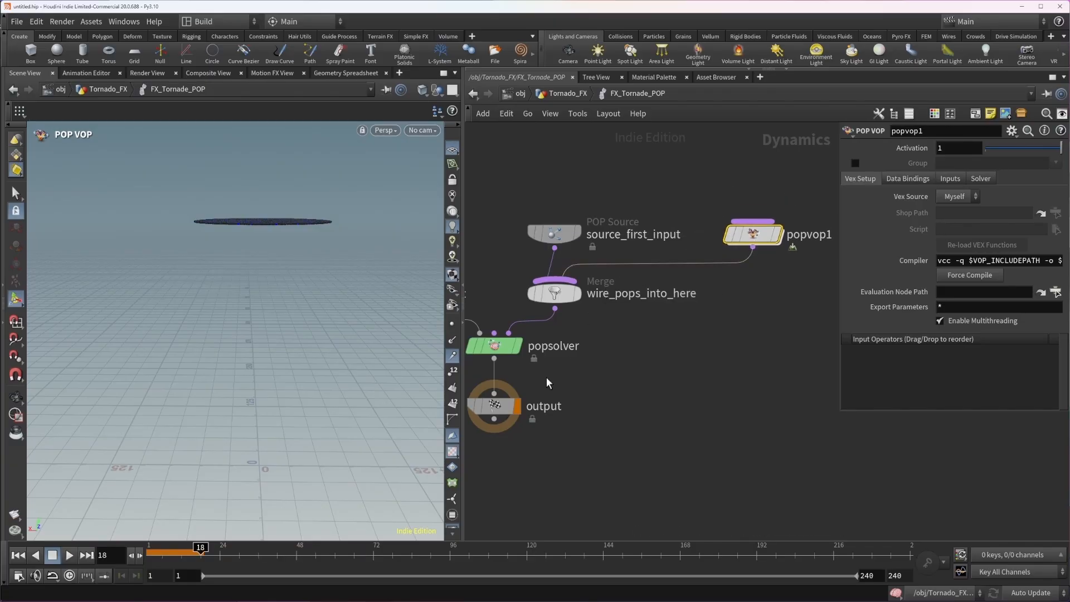
# Switch to Photoshop, draw downward direction arrows beside the tornado sketch, and return to Houdini.
pyautogui.moveTo(488, 599)
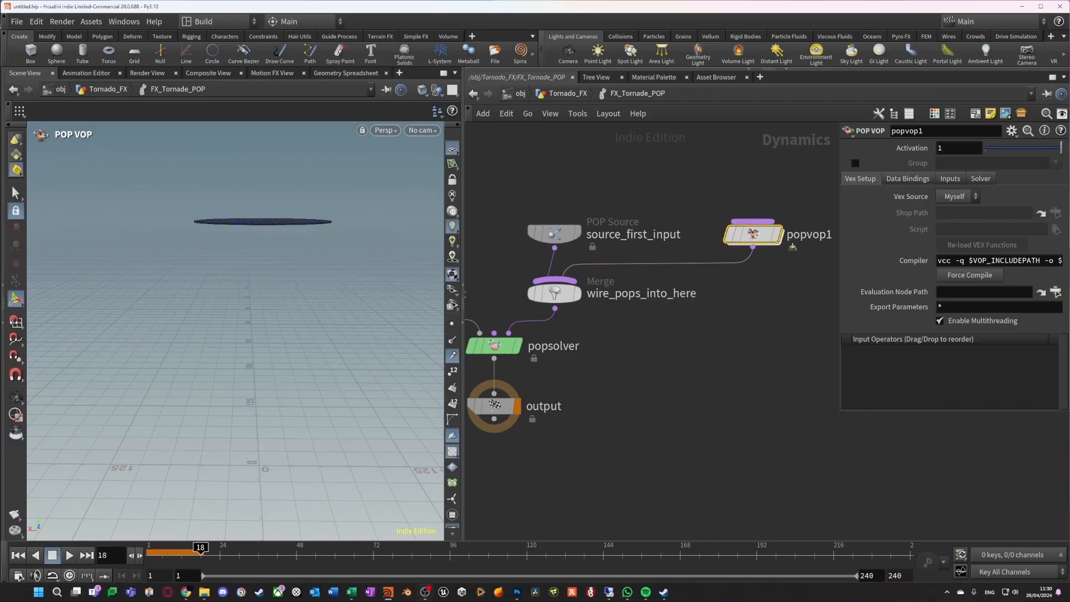
pyautogui.click(517, 592)
pyautogui.moveTo(375, 150)
pyautogui.mouseDown()
pyautogui.moveTo(341, 375)
pyautogui.moveTo(360, 442)
pyautogui.moveTo(383, 444)
pyautogui.mouseUp()
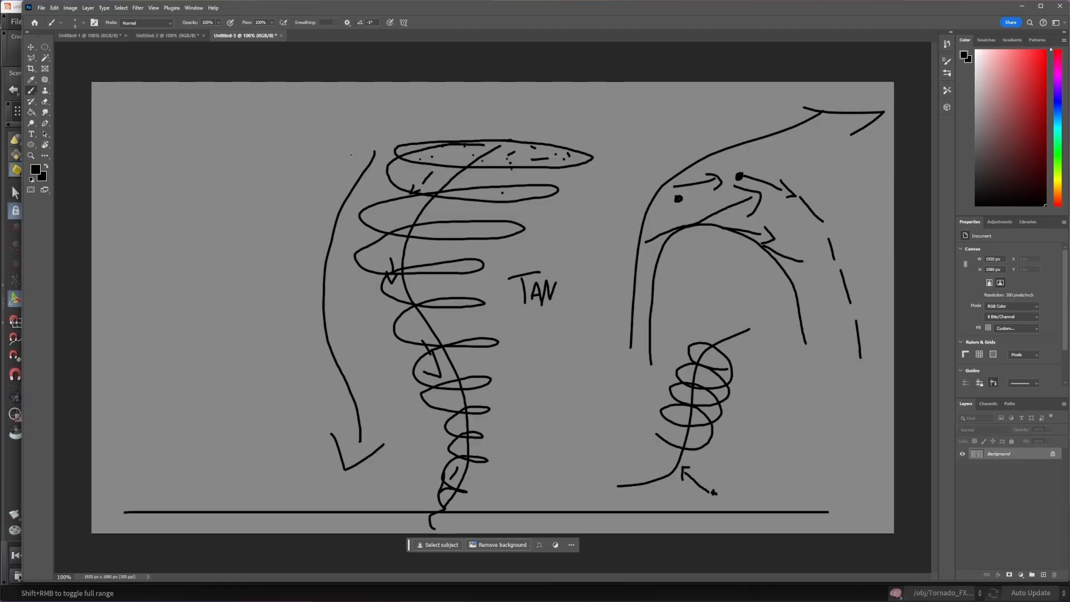
pyautogui.moveTo(352, 155); pyautogui.dragTo(334, 187)
pyautogui.moveTo(326, 176); pyautogui.dragTo(345, 191)
pyautogui.click(1022, 7)
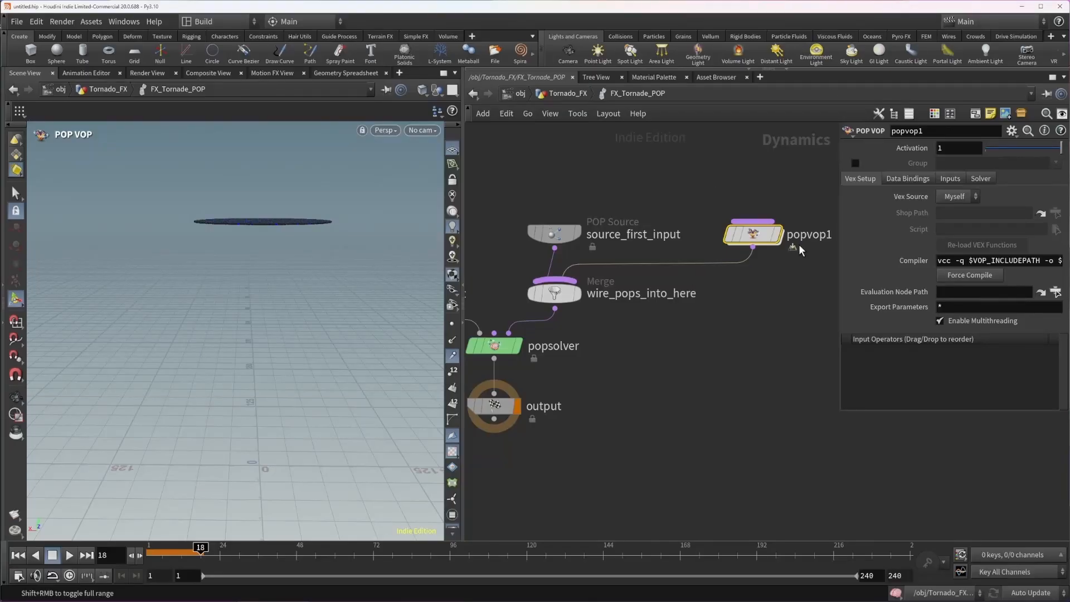
# Rename the POP VOP node to follow.
pyautogui.moveTo(798, 249); pyautogui.dragTo(730, 280, button='middle')
pyautogui.doubleClick(740, 266)
pyautogui.write('f')
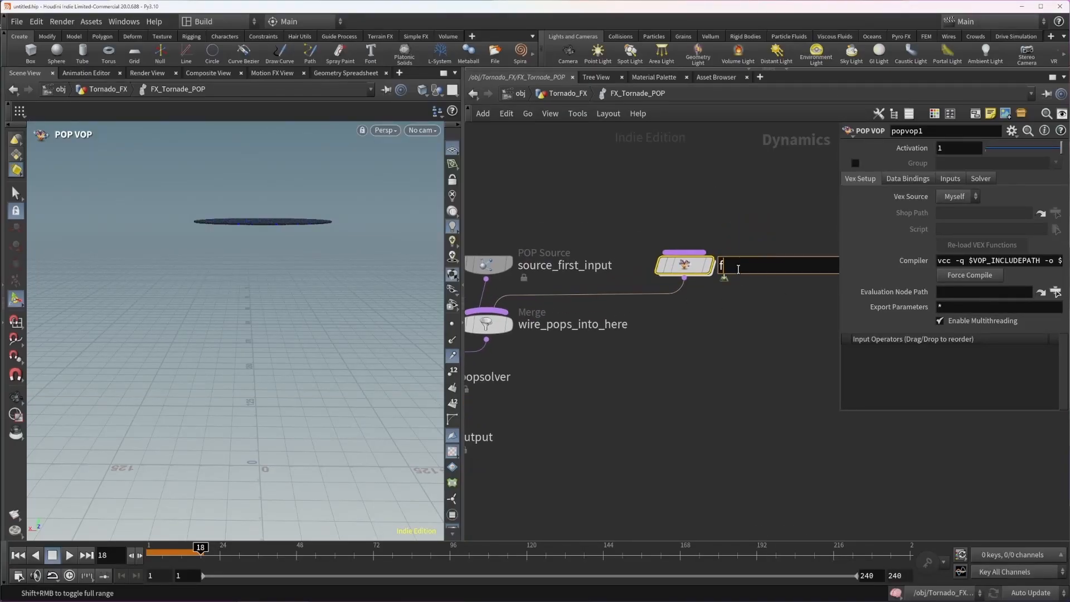
pyautogui.write('ollow')
pyautogui.press('Return')
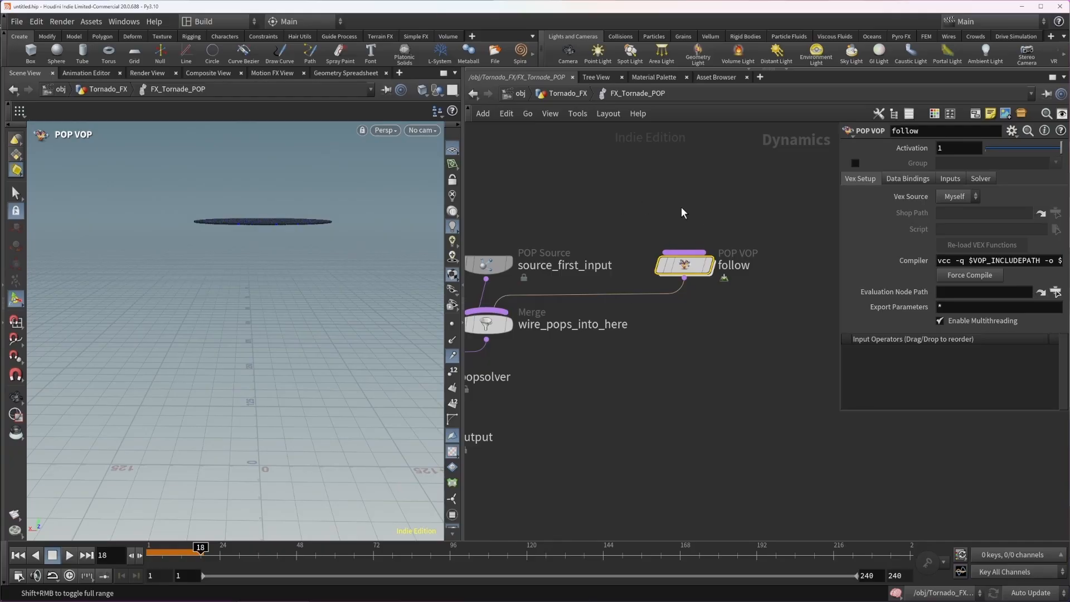
# Check the OUT_CURVE_FORCE null in the Tornado_FX network and return to the nodes inside FX_Tornade_POP.
pyautogui.moveTo(673, 181); pyautogui.dragTo(610, 200, button='middle')
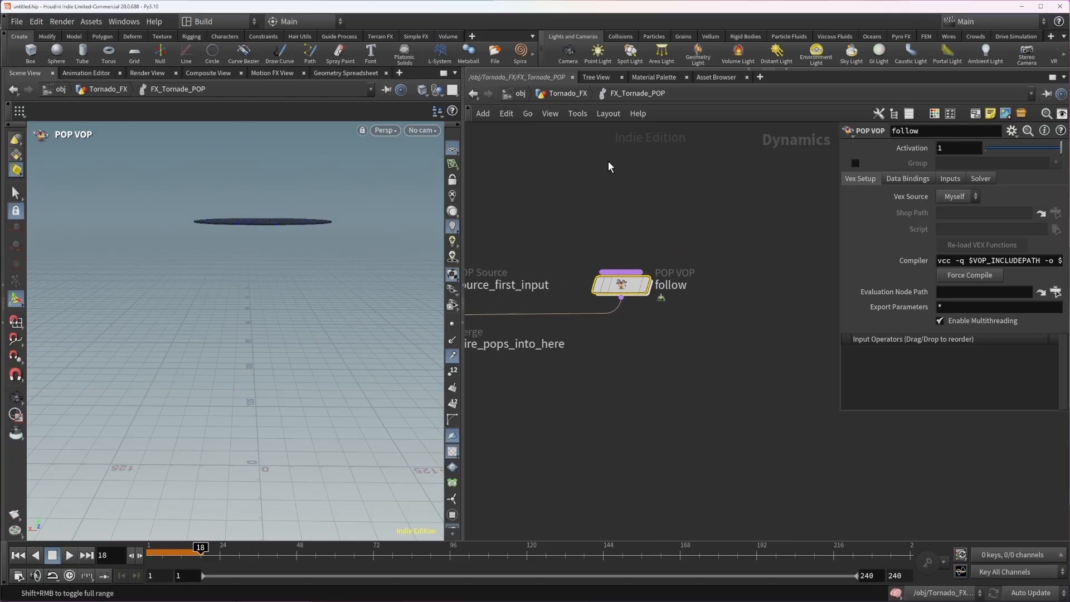
pyautogui.click(559, 93)
pyautogui.click(687, 248)
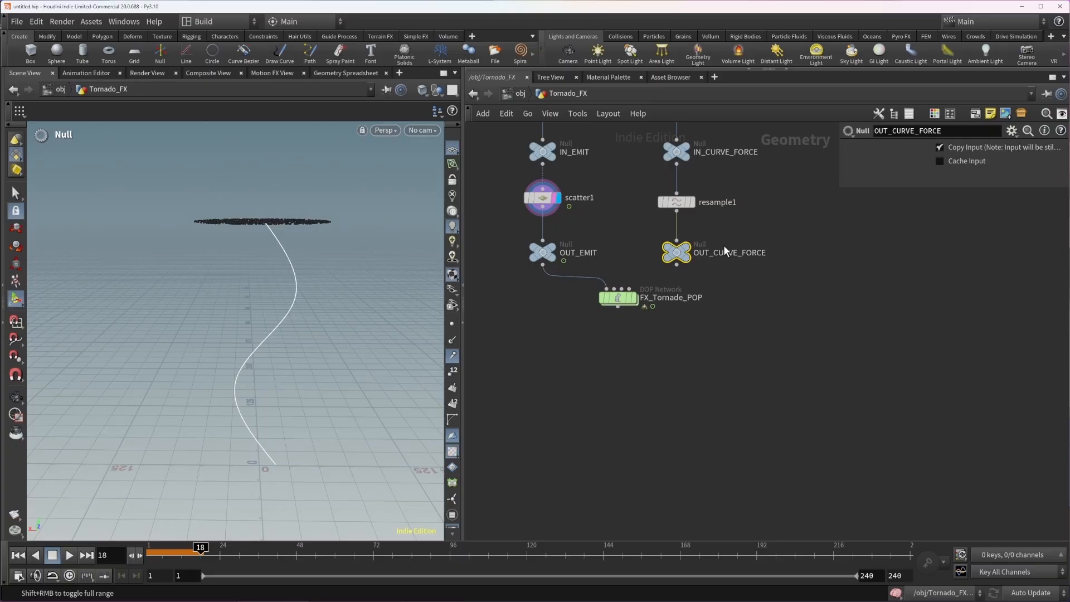
pyautogui.doubleClick(620, 298)
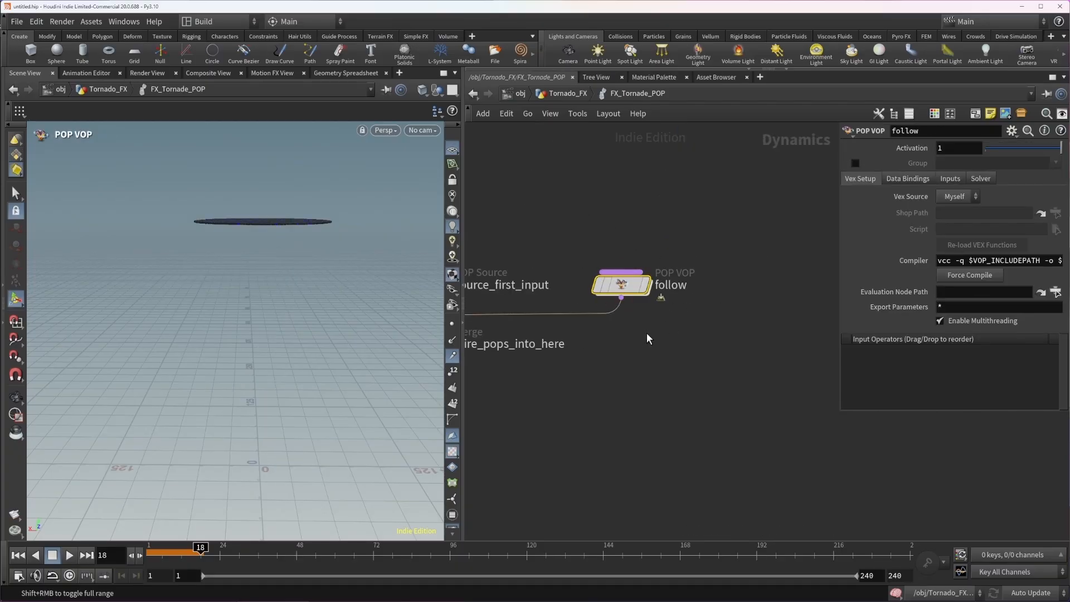
pyautogui.press('h')
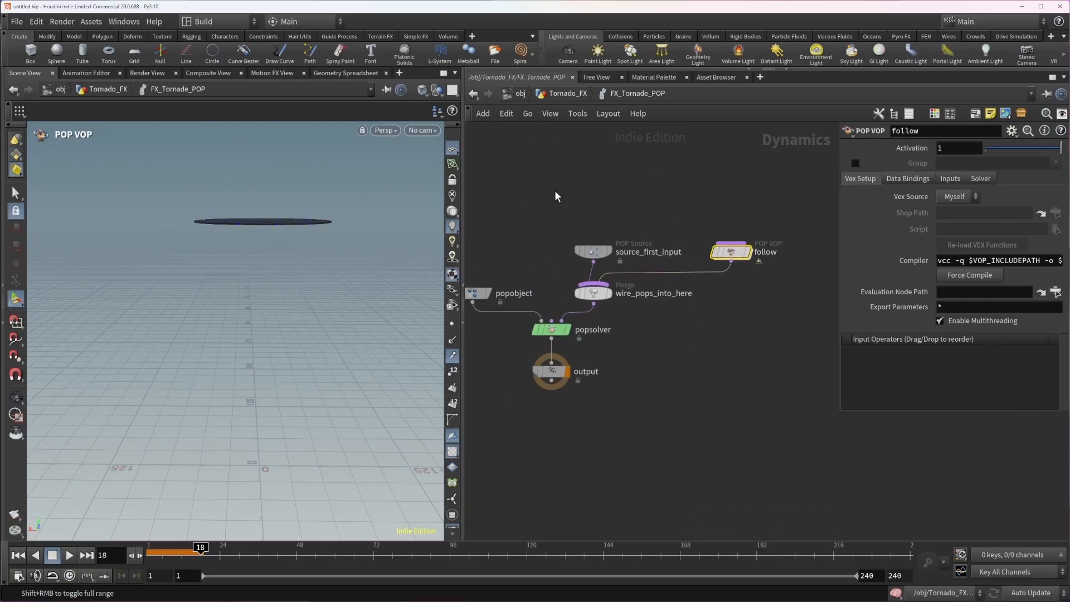
pyautogui.moveTo(778, 187); pyautogui.dragTo(726, 196, button='middle')
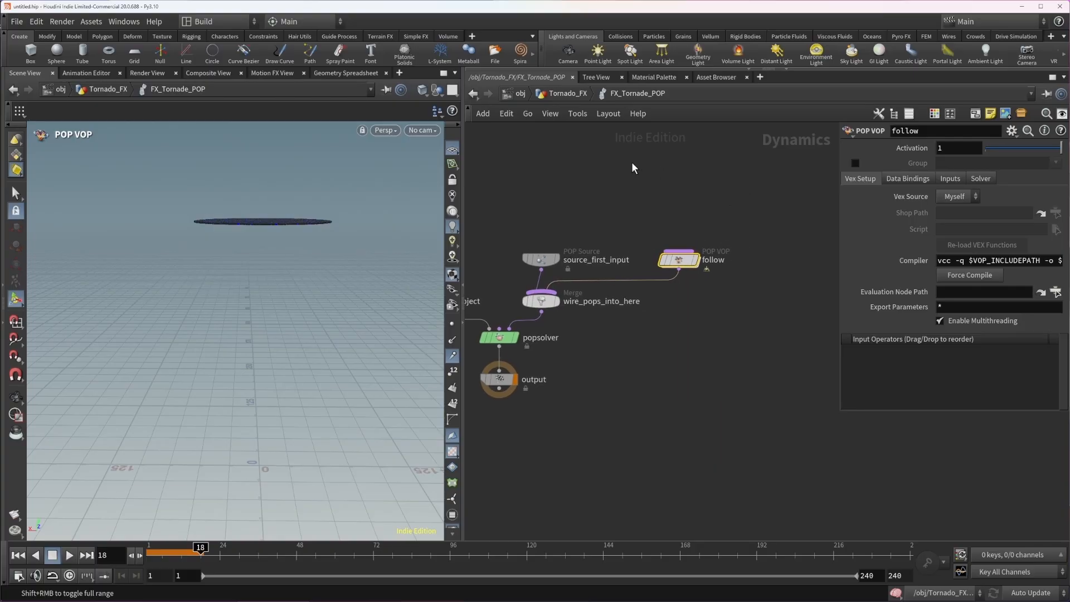
# Set Input 2 of the follow POP VOP to SOP.
pyautogui.moveTo(621, 195); pyautogui.dragTo(725, 282)
pyautogui.click(950, 179)
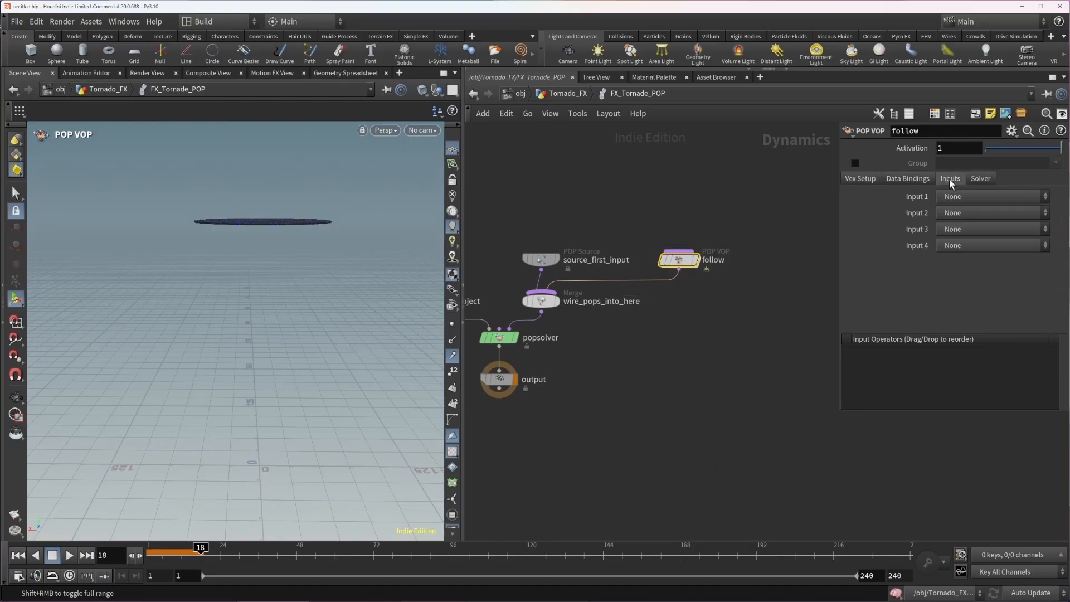
pyautogui.click(955, 213)
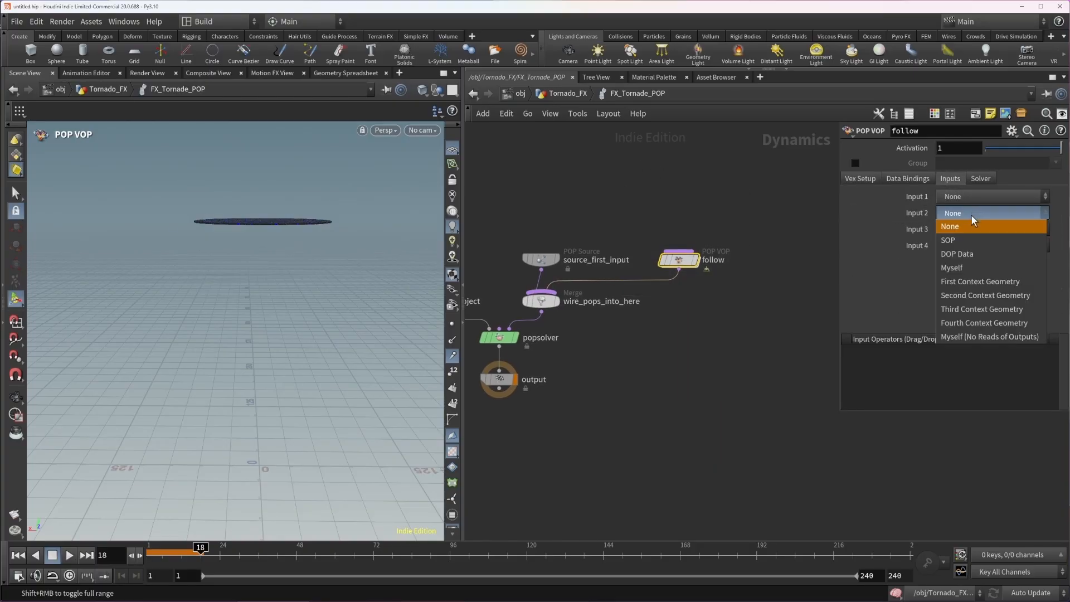
pyautogui.click(960, 241)
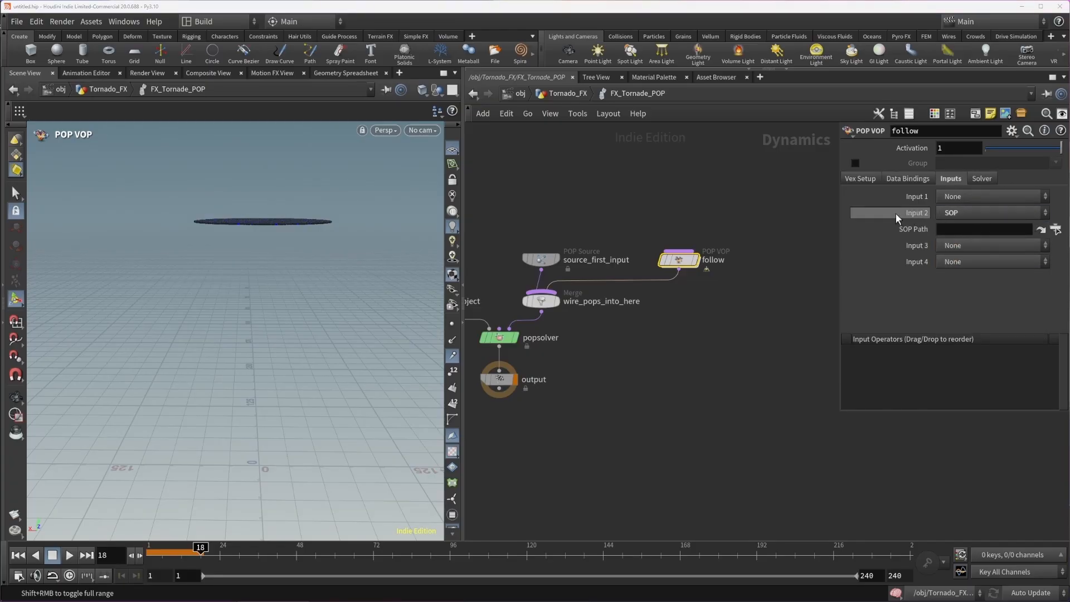
# Open the follow VOP network and examine the OpInput outputs on the geometryvopglobal1 node.
pyautogui.doubleClick(683, 256)
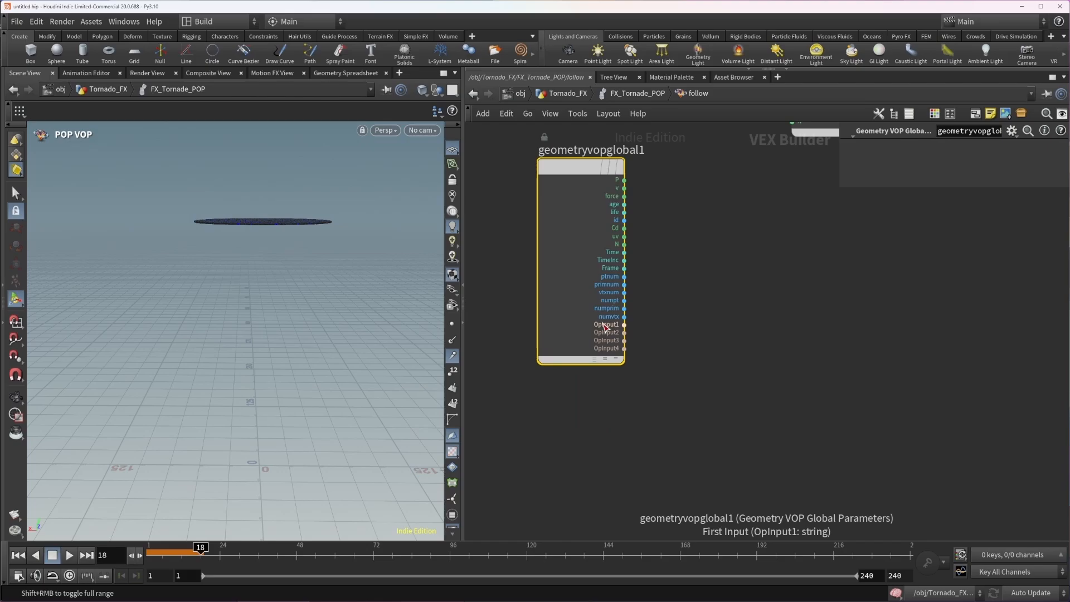
pyautogui.click(624, 324)
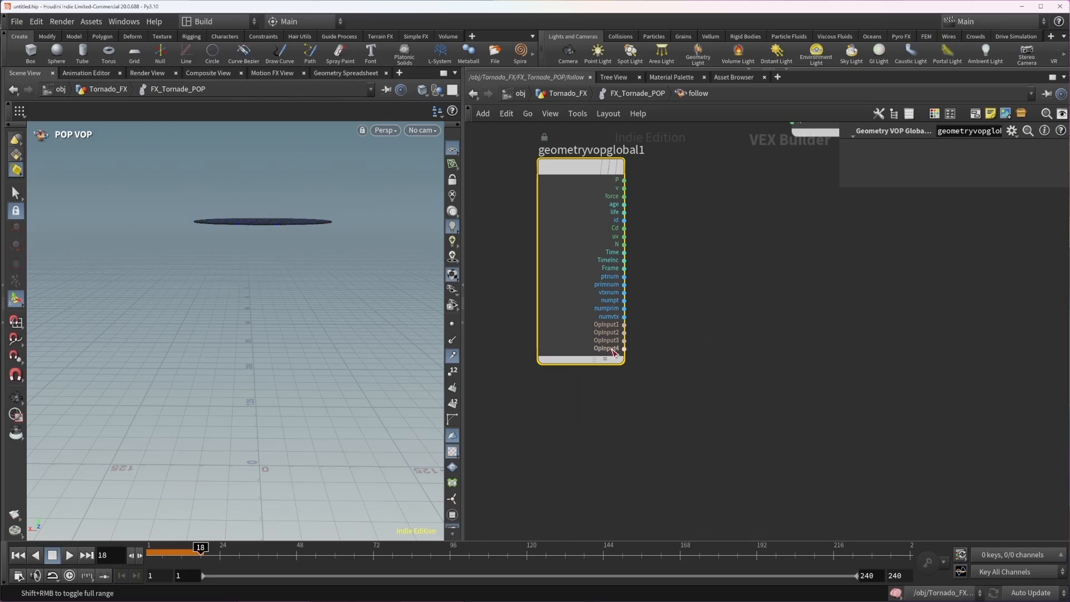
pyautogui.click(667, 325)
pyautogui.click(624, 333)
pyautogui.click(661, 333)
pyautogui.click(639, 77)
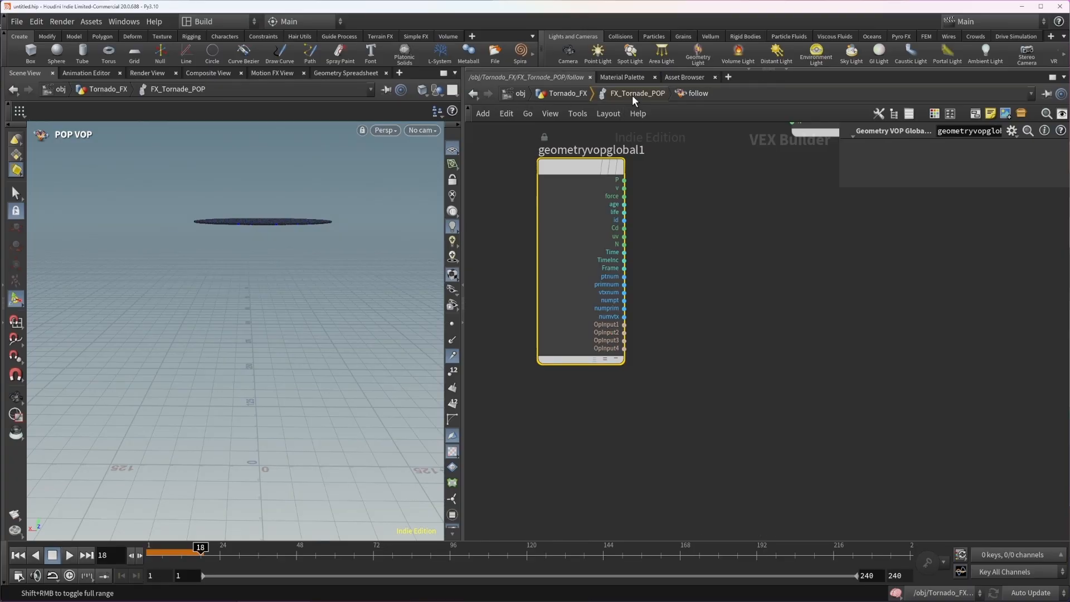
# Set the follow POP VOP's SOP Path to the OUT_CURVE_FORCE null and reopen the follow network.
pyautogui.click(632, 94)
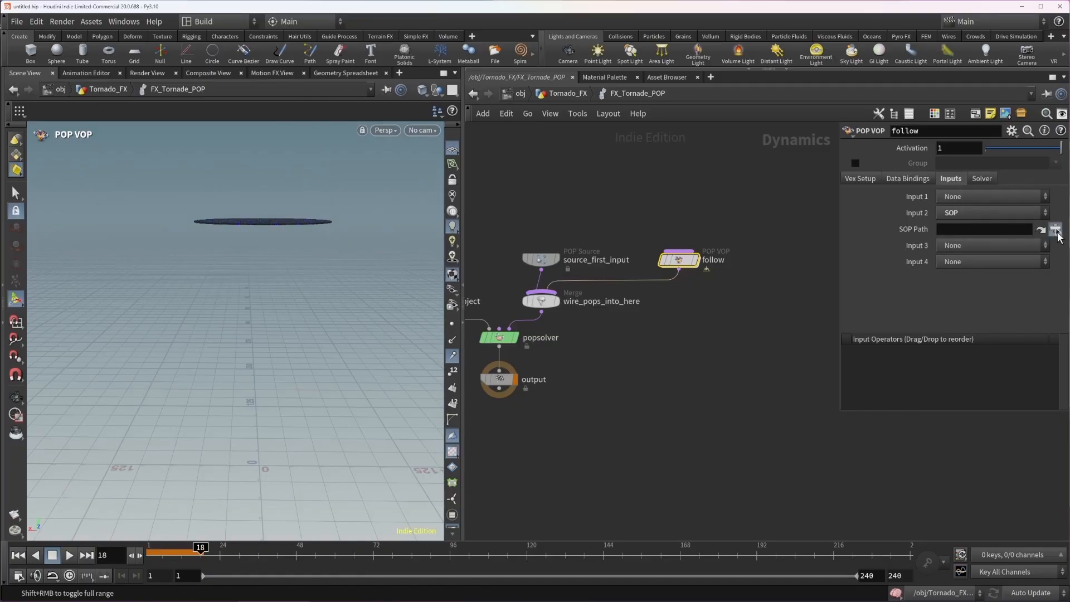
pyautogui.click(1055, 230)
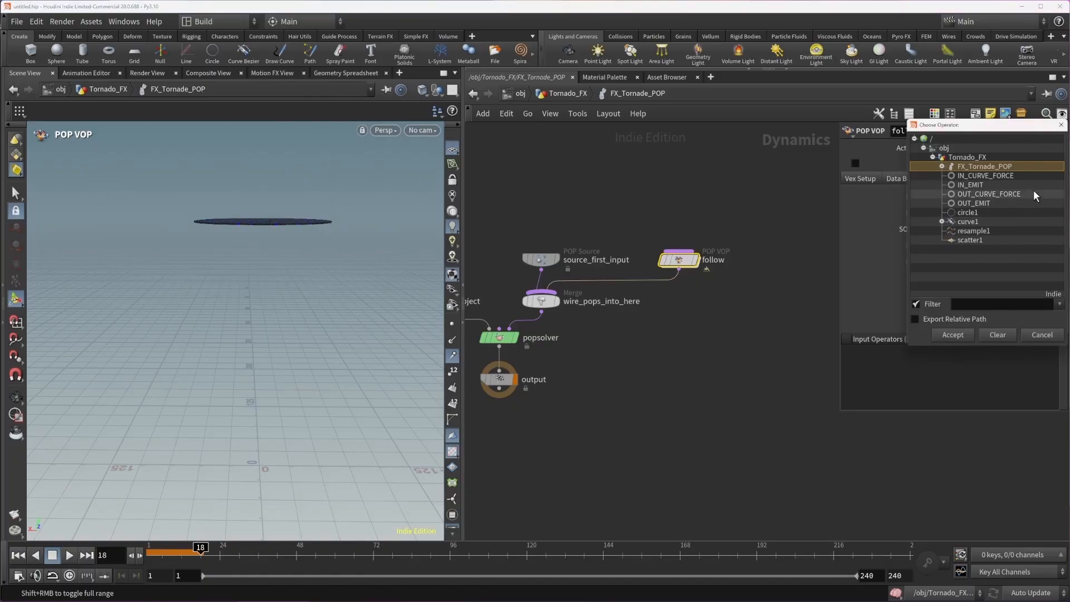
pyautogui.doubleClick(983, 193)
pyautogui.doubleClick(679, 260)
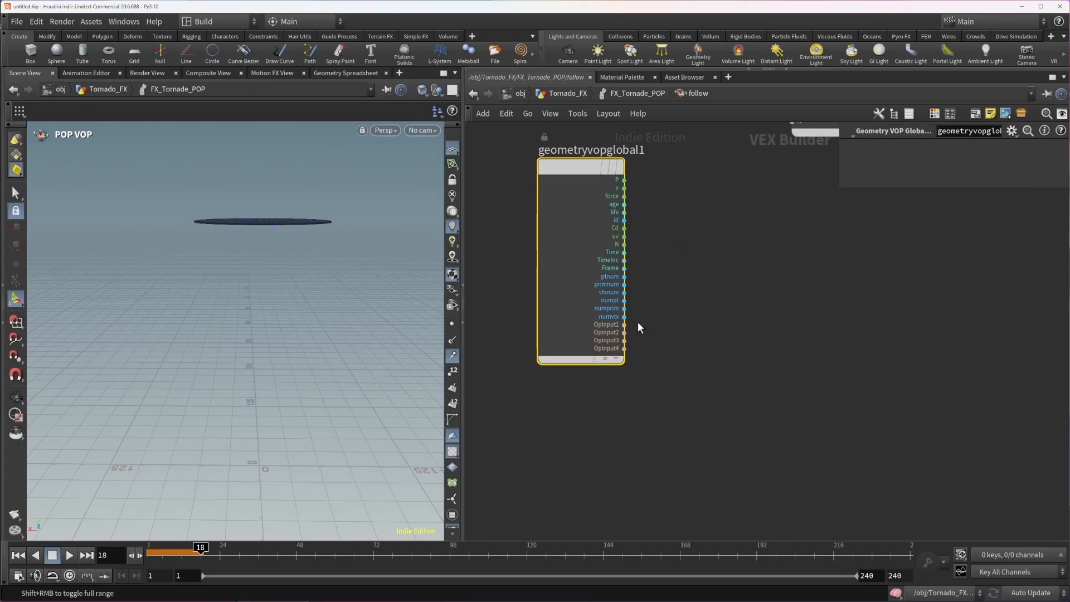
# Scrub the simulation to frame 33 and examine the OpInput2 output on the geometryvopglobal1 node.
pyautogui.click(624, 333)
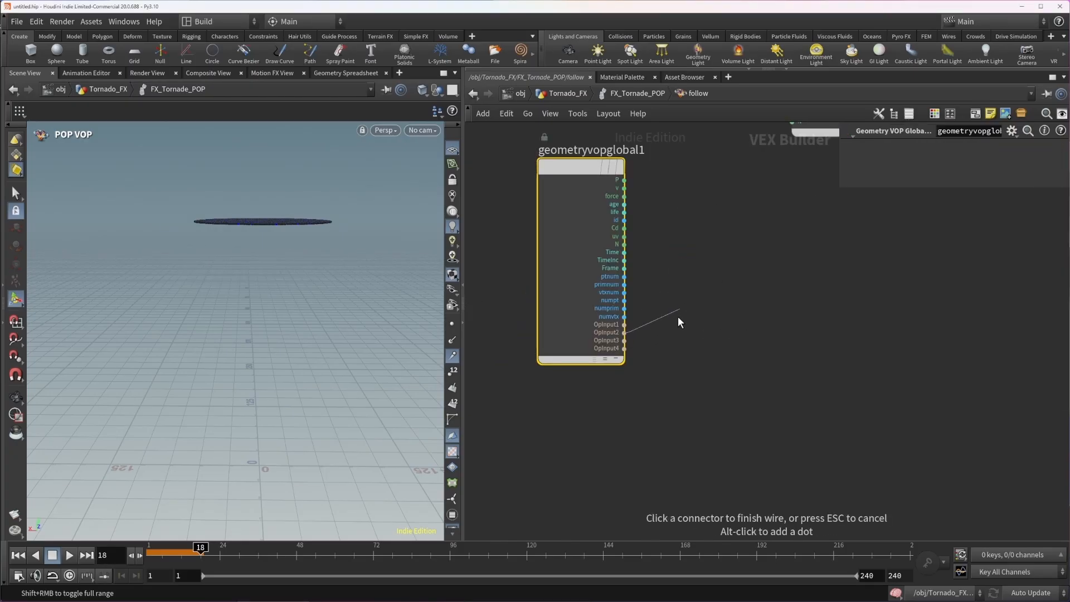
pyautogui.press('Escape')
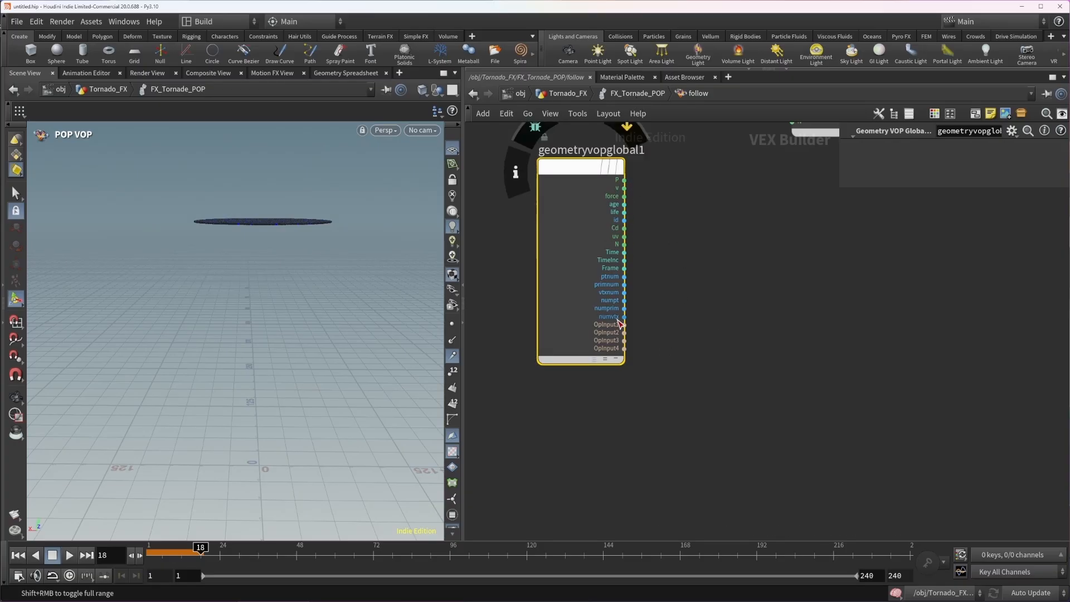
pyautogui.moveTo(180, 556); pyautogui.dragTo(248, 554)
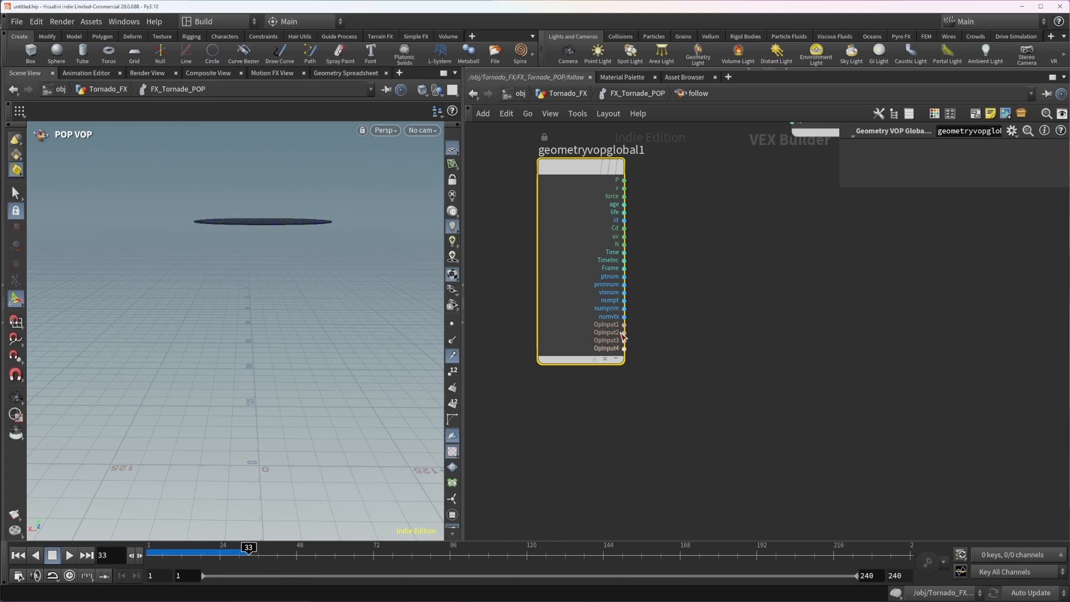
pyautogui.click(624, 332)
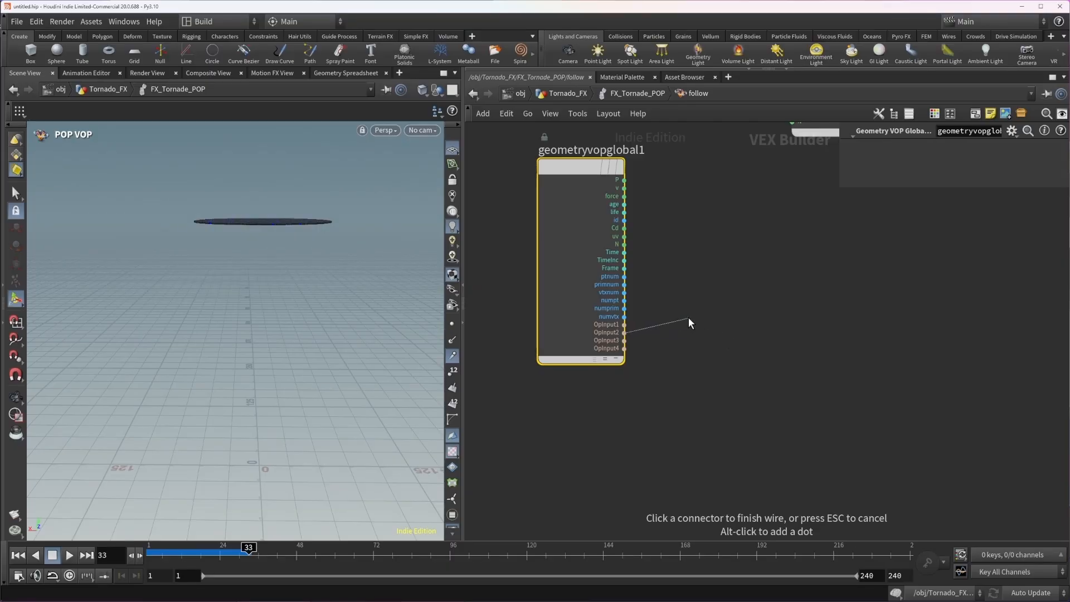
pyautogui.press('Escape')
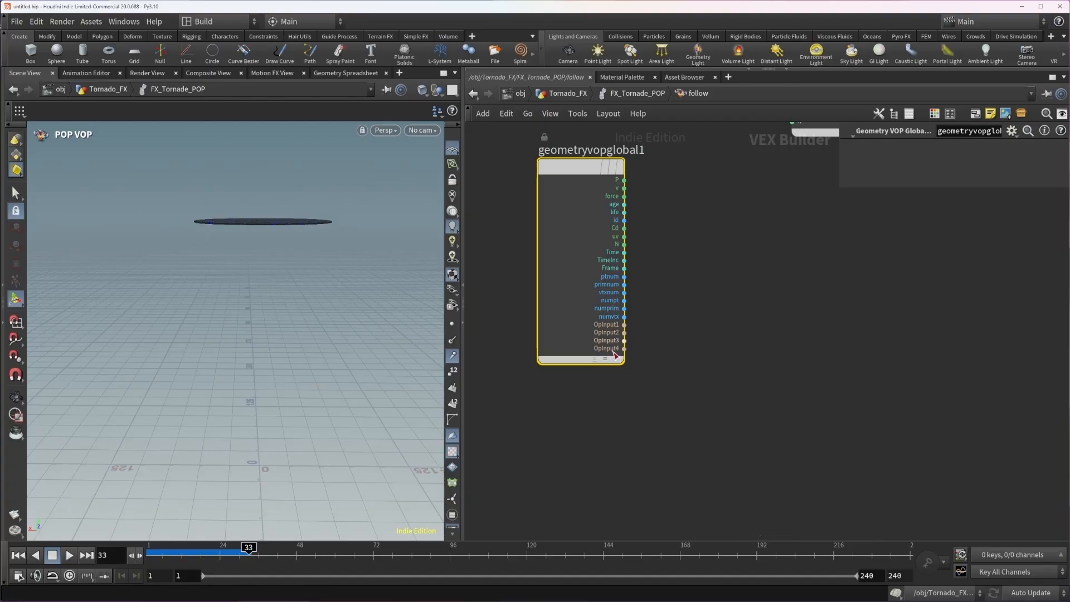
# Switch to Photoshop and paint a scattered cloud of small blue dots on the grey canvas.
pyautogui.hotkey('alt', 'Tab')
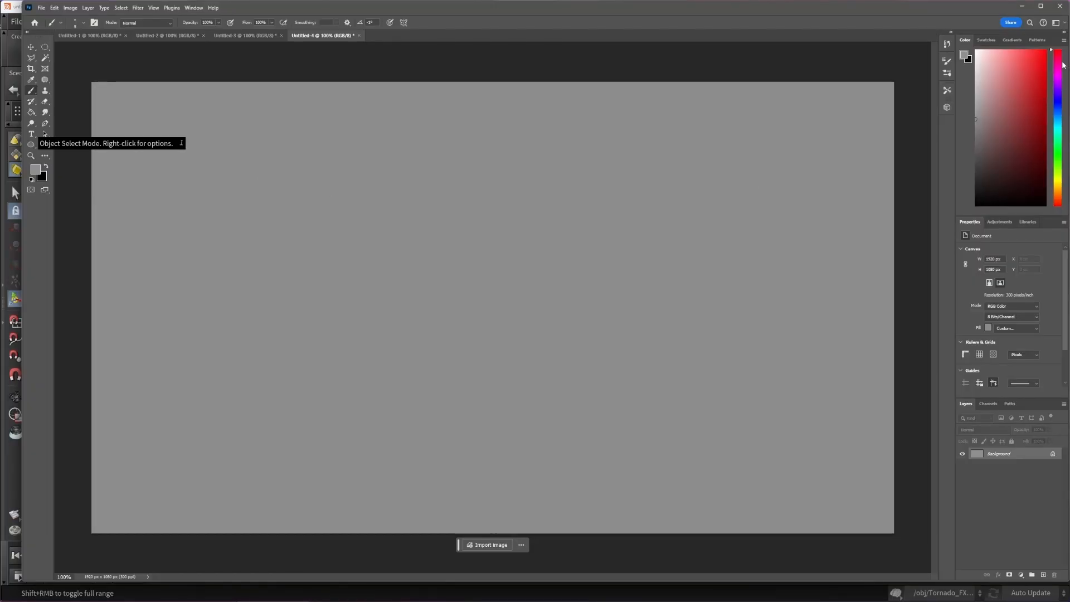
pyautogui.click(1062, 101)
pyautogui.click(1046, 50)
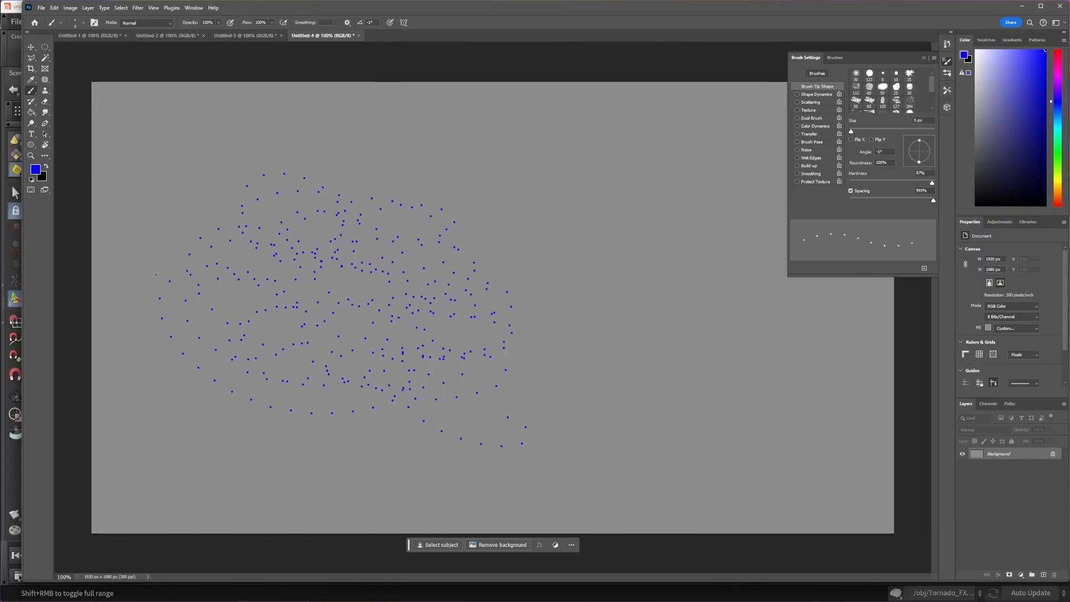
# Paint a diagonal row of spaced red dots through the blue cloud with a 15 px brush.
pyautogui.click(1055, 50)
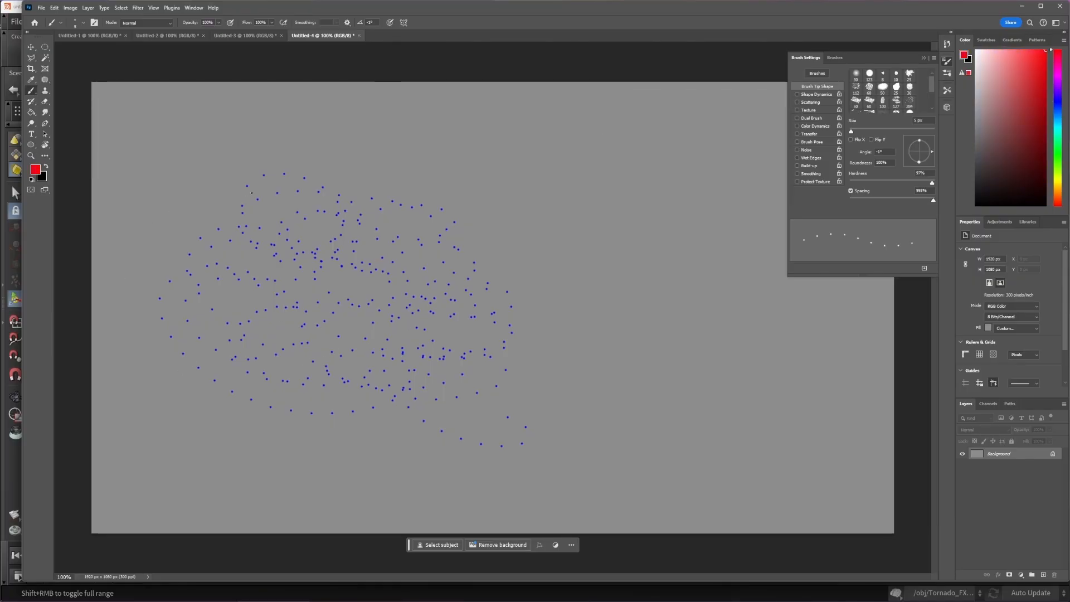
pyautogui.moveTo(107, 199); pyautogui.dragTo(176, 203)
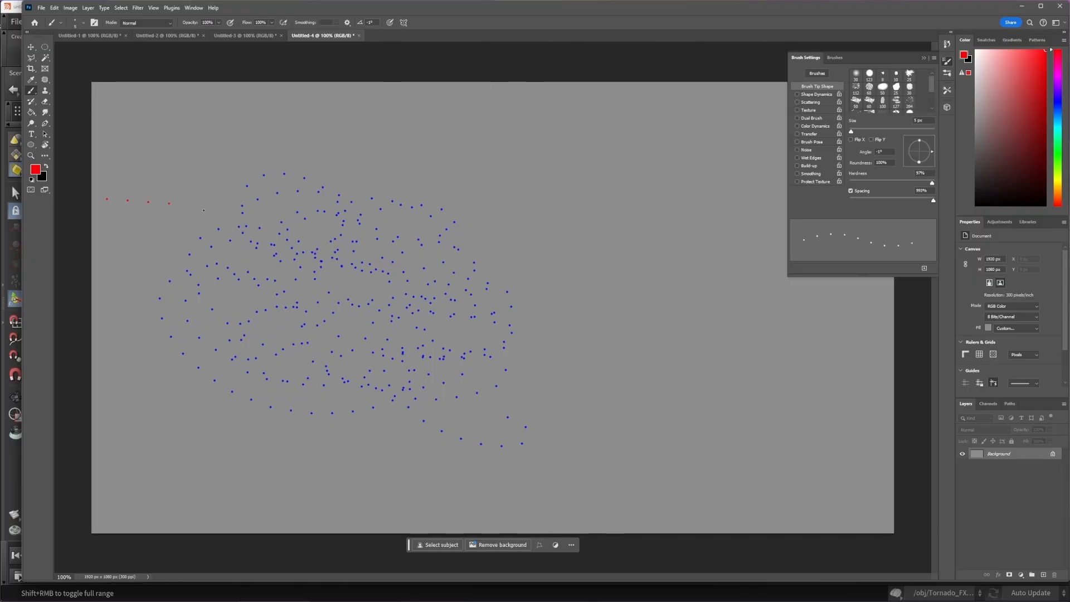
pyautogui.hotkey('ctrl', 'z')
pyautogui.rightClick(546, 240)
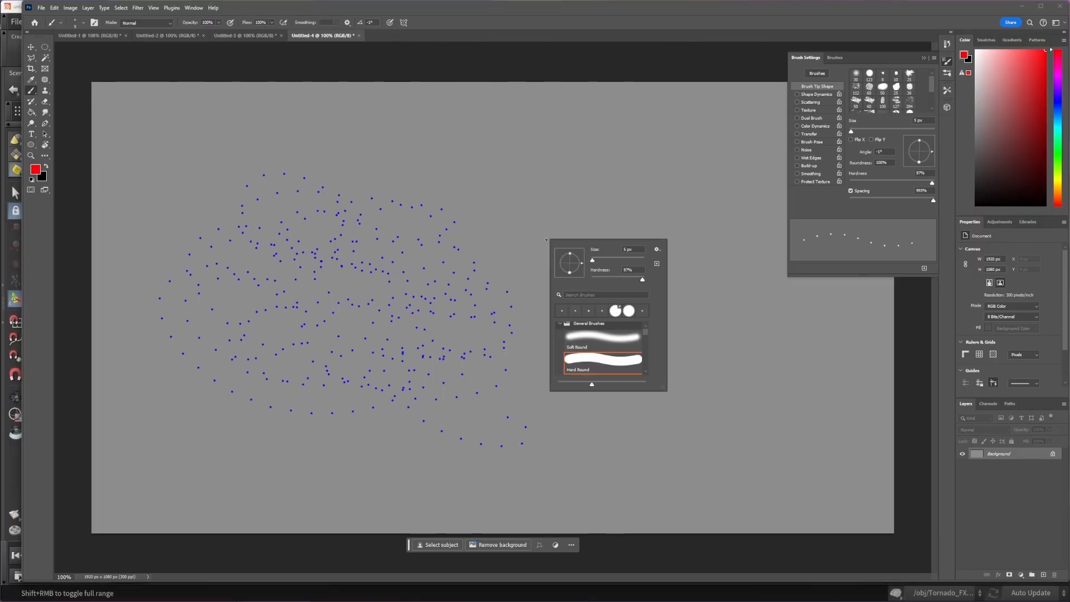
pyautogui.moveTo(636, 252); pyautogui.dragTo(611, 249)
pyautogui.write('15')
pyautogui.moveTo(127, 220)
pyautogui.mouseDown()
pyautogui.moveTo(437, 366)
pyautogui.moveTo(657, 578)
pyautogui.mouseUp()
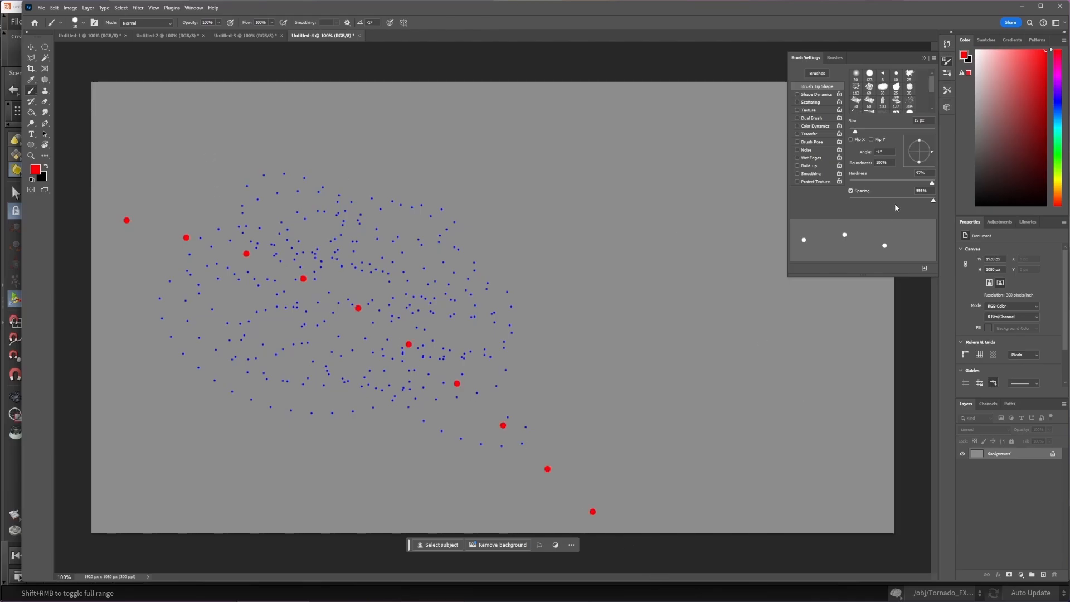
# Connect the red dots with a continuous black line using a 5 px brush with reduced spacing.
pyautogui.moveTo(894, 200); pyautogui.dragTo(868, 200)
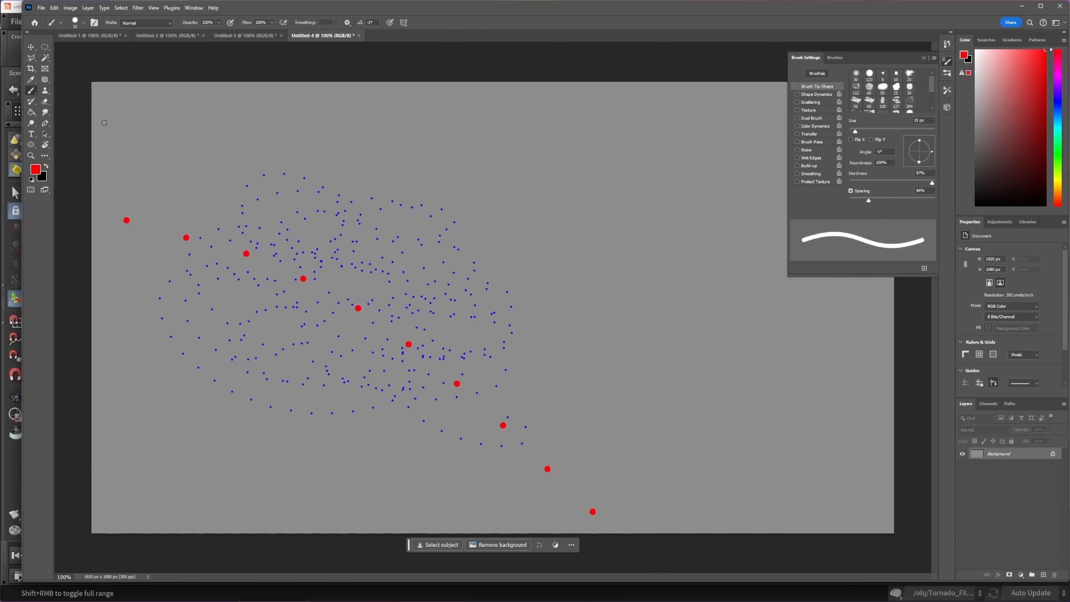
pyautogui.press('d')
pyautogui.rightClick(404, 227)
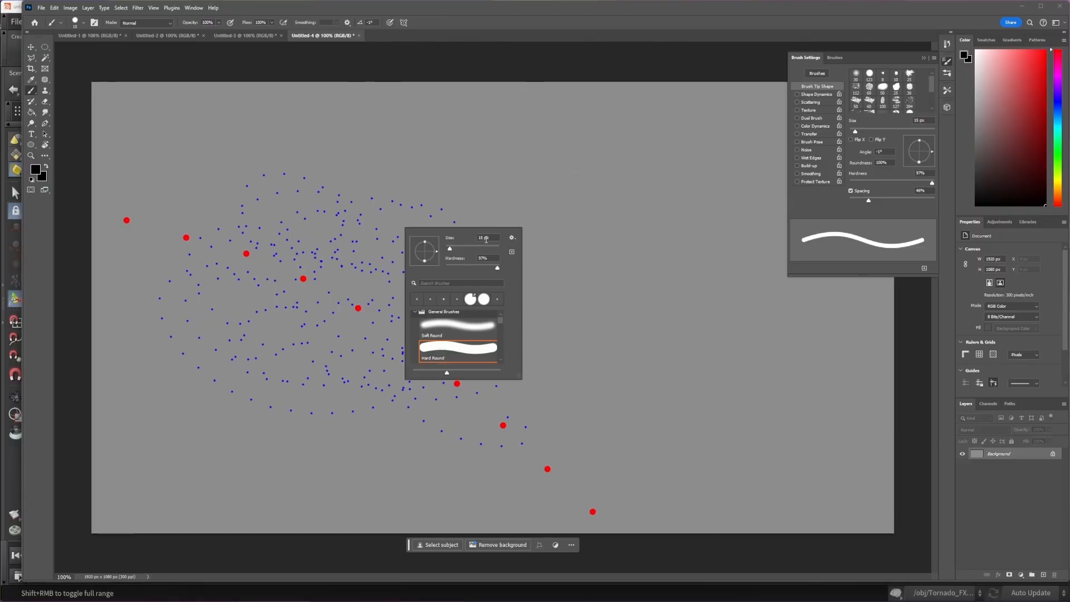
pyautogui.click(486, 239)
pyautogui.write('5')
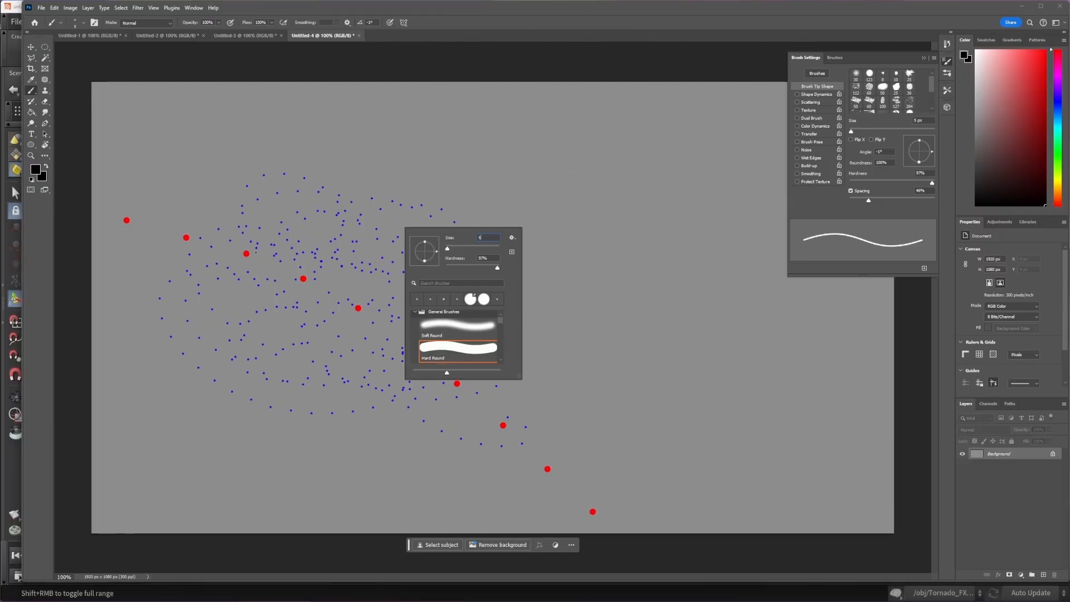
pyautogui.press('Return')
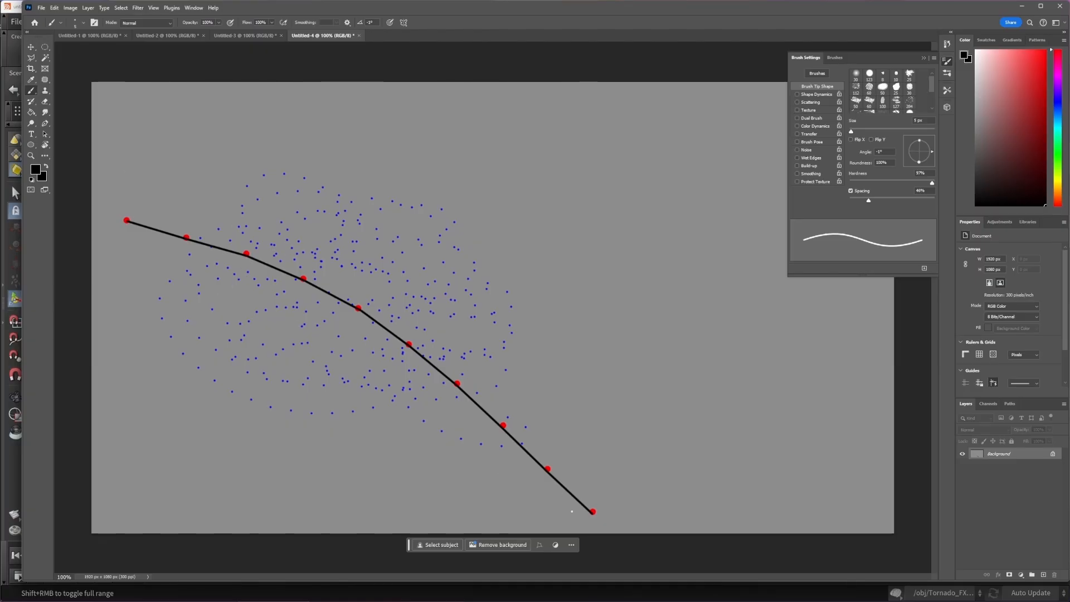
# Check the OpInput2 output in Houdini, then write a black letter P beside the lowest red dot in Photoshop.
pyautogui.hotkey('alt', 'Tab')
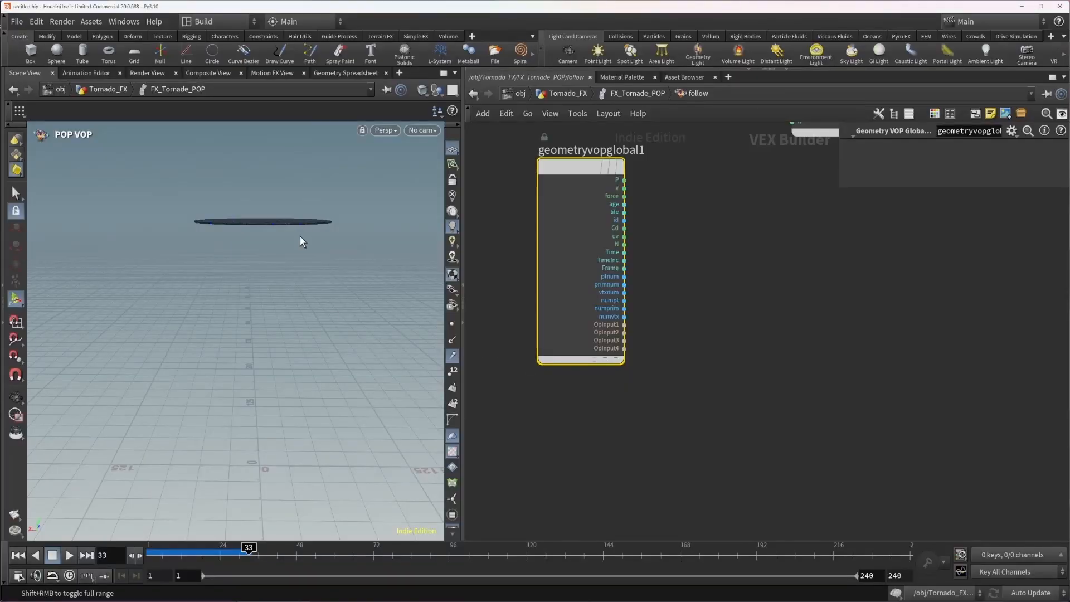
pyautogui.click(625, 333)
pyautogui.hotkey('alt', 'Tab')
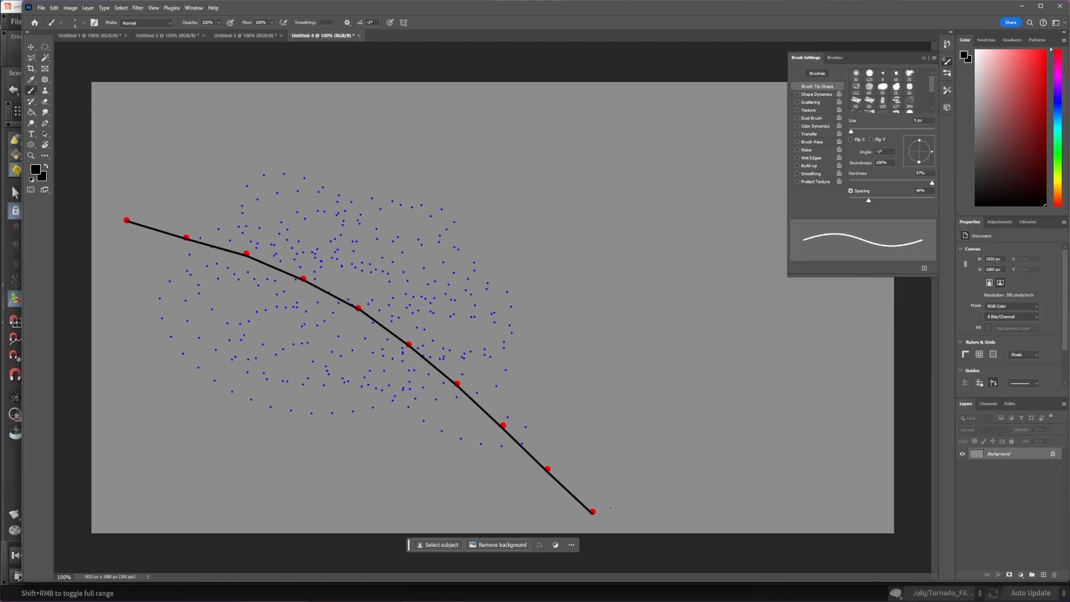
pyautogui.moveTo(612, 512)
pyautogui.mouseDown()
pyautogui.moveTo(611, 488)
pyautogui.moveTo(624, 503)
pyautogui.moveTo(611, 507)
pyautogui.mouseUp()
# Switch back to Houdini and move the geometryvopoutput1 node farther away from geometryvopglobal1 to free space between them.
pyautogui.hotkey('alt', 'Tab')
pyautogui.moveTo(718, 217); pyautogui.dragTo(667, 310, button='middle')
pyautogui.scroll(-3, 672, 312)
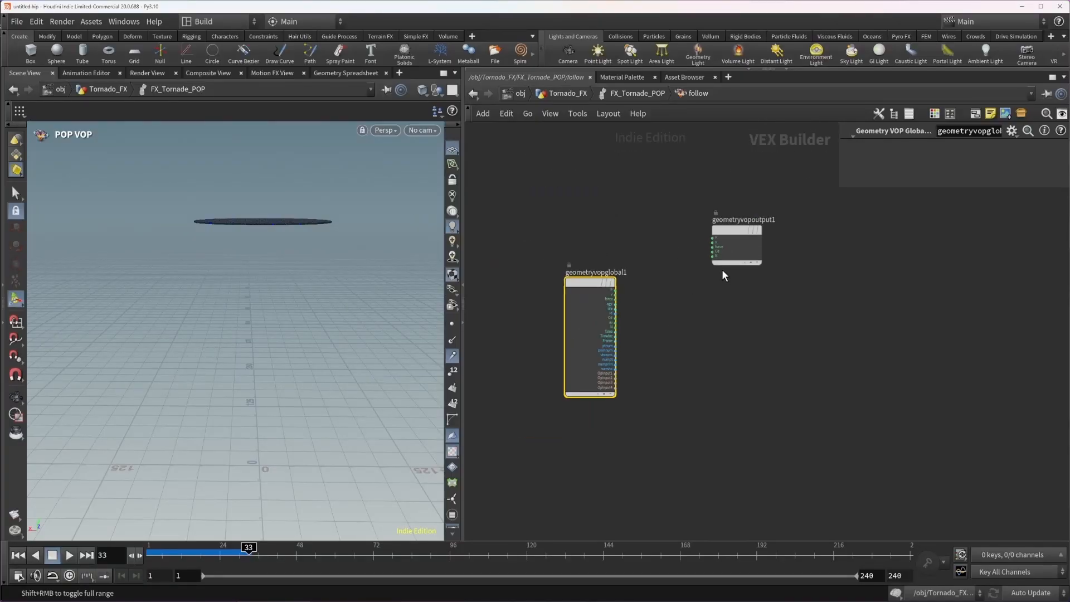
pyautogui.moveTo(745, 235); pyautogui.dragTo(844, 295)
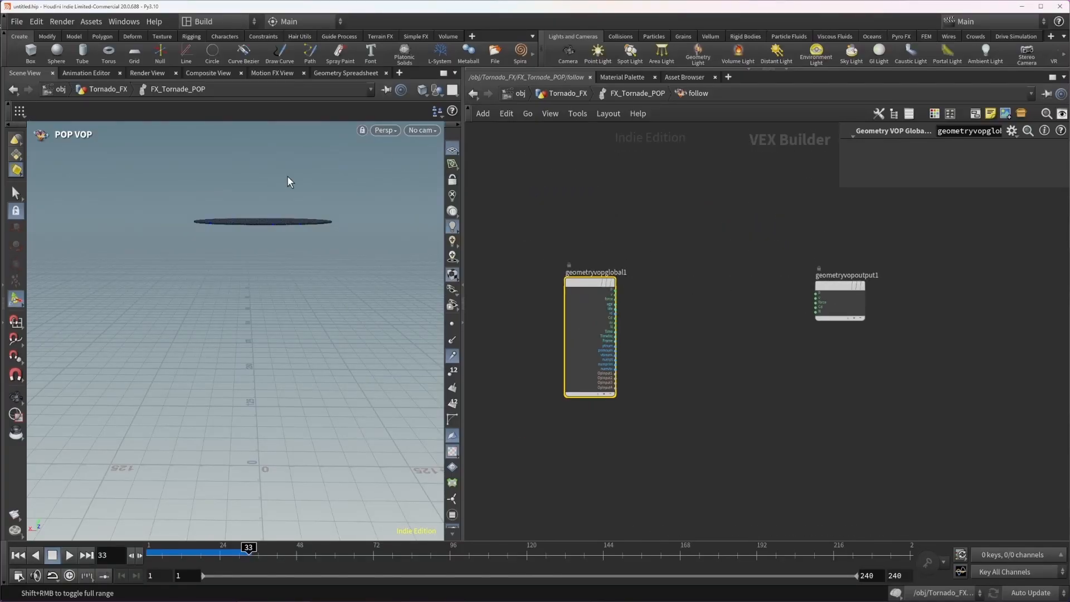
pyautogui.keyDown('alt'); pyautogui.moveTo(262, 207); pyautogui.dragTo(258, 250); pyautogui.keyUp('alt')
pyautogui.keyDown('alt'); pyautogui.moveTo(257, 250); pyautogui.dragTo(387, 257, button='right'); pyautogui.keyUp('alt')
pyautogui.keyDown('alt'); pyautogui.moveTo(243, 287); pyautogui.dragTo(351, 299, button='right'); pyautogui.keyUp('alt')
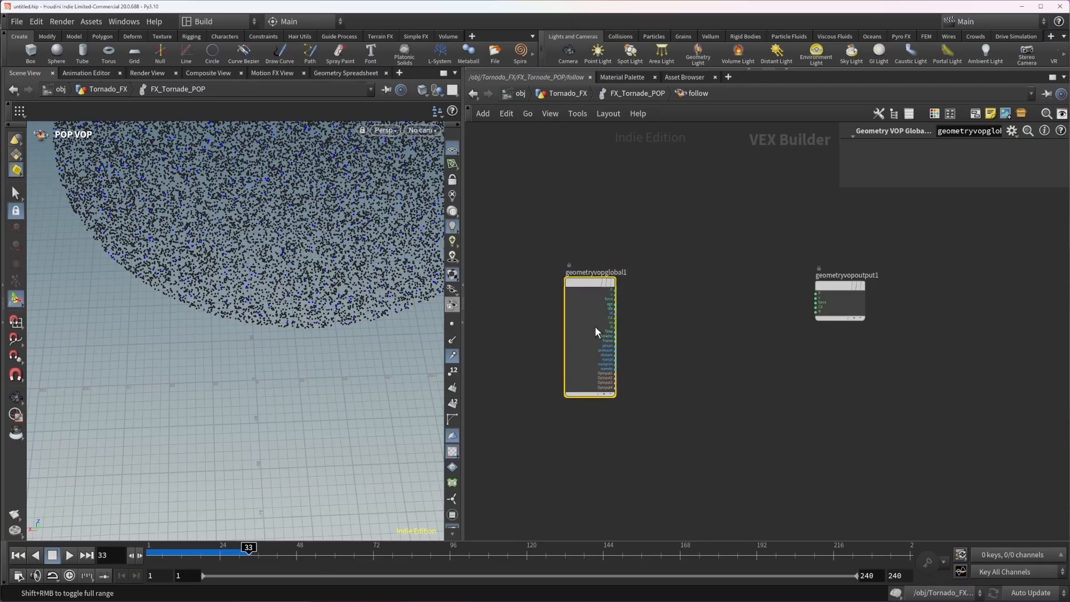
# Switch to Photoshop and mark one blue particle just above the line's second segment with a black dot.
pyautogui.hotkey('alt', 'Tab')
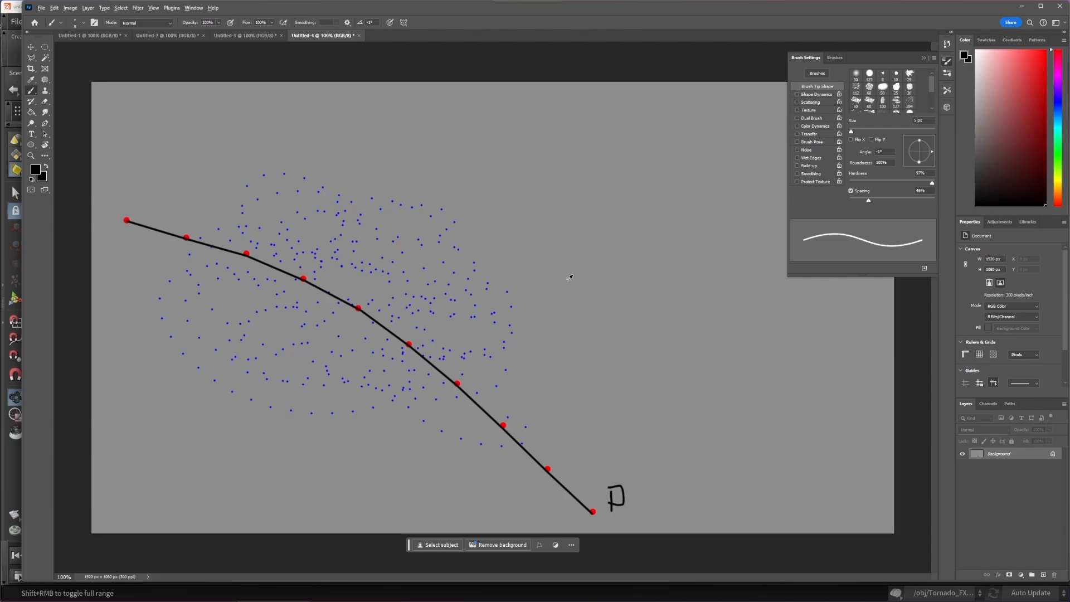
pyautogui.keyDown('alt'); pyautogui.scroll(5, 224, 235); pyautogui.keyUp('alt')
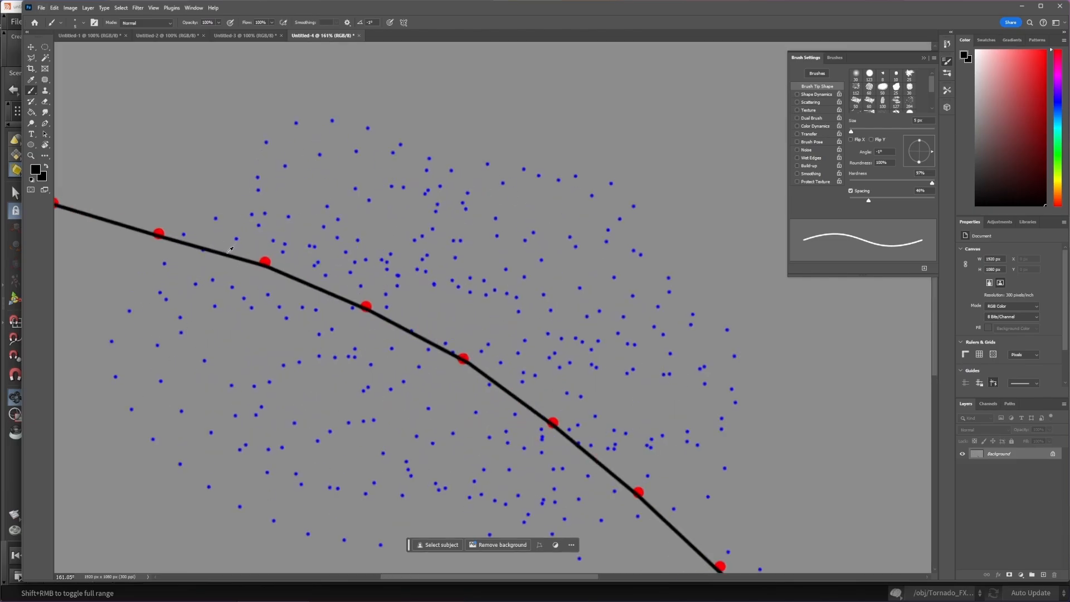
pyautogui.click(237, 236)
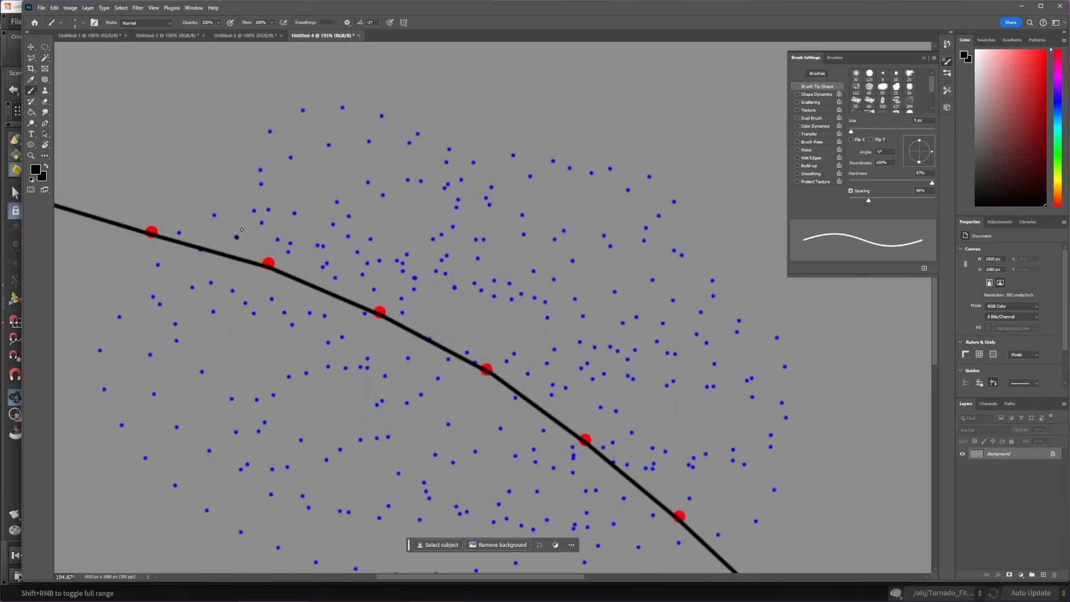
# Make a circular selection centred on the marked particle and stroke its outline in black.
pyautogui.press('m')
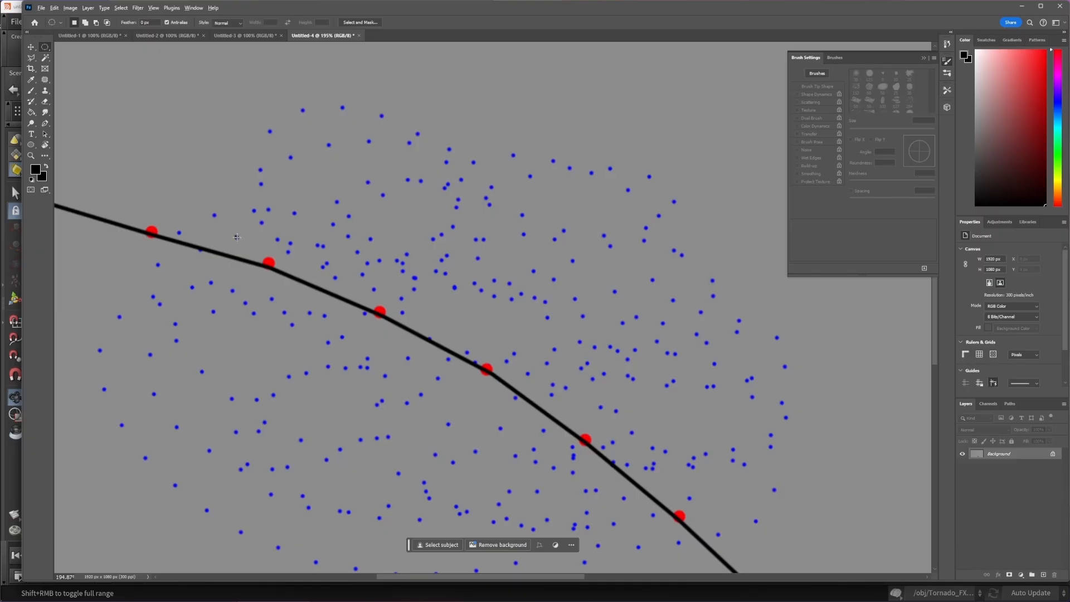
pyautogui.keyDown('alt'); pyautogui.keyDown('shift'); pyautogui.moveTo(237, 237); pyautogui.dragTo(441, 364); pyautogui.keyUp('shift'); pyautogui.keyUp('alt')
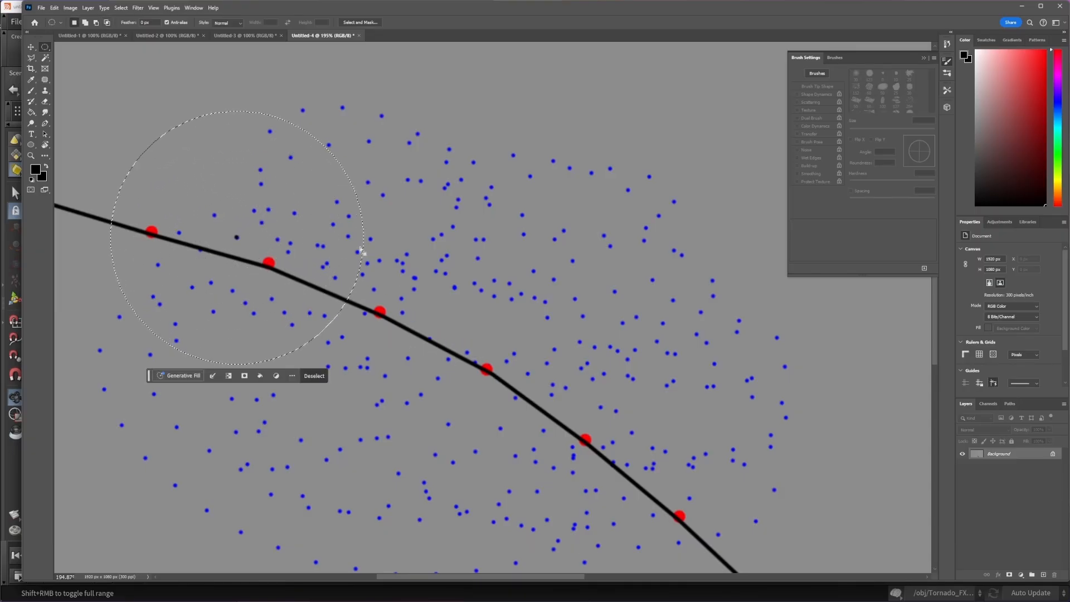
pyautogui.click(54, 8)
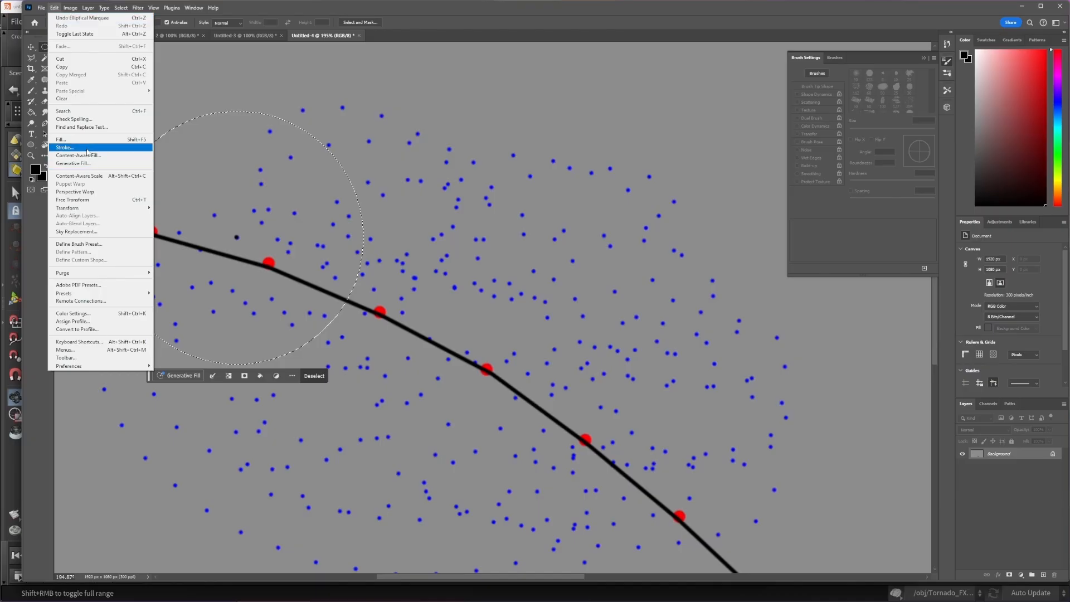
pyautogui.click(62, 147)
pyautogui.click(661, 257)
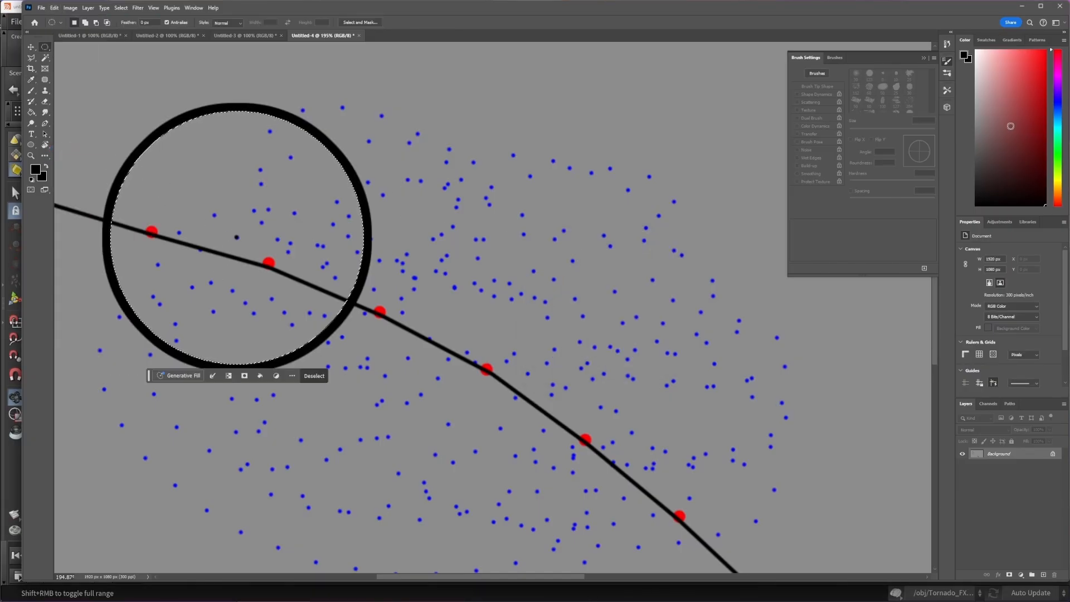
# Paint a 25 px magenta dot over the marked particle at the circle's centre and clear the selection.
pyautogui.moveTo(1010, 126); pyautogui.dragTo(1067, 33)
pyautogui.click(1054, 67)
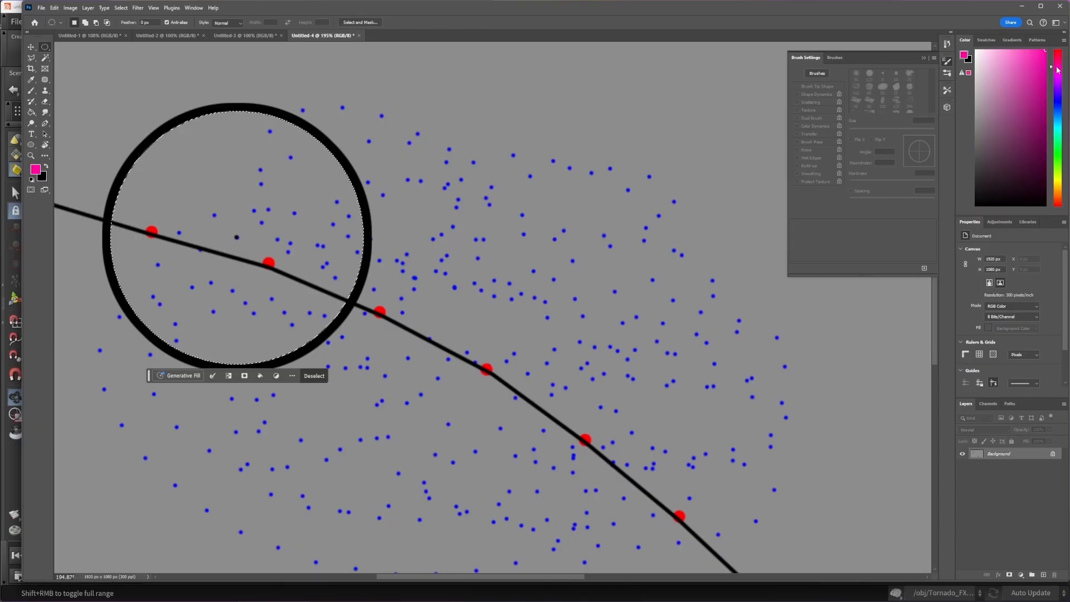
pyautogui.press('b')
pyautogui.rightClick(241, 236)
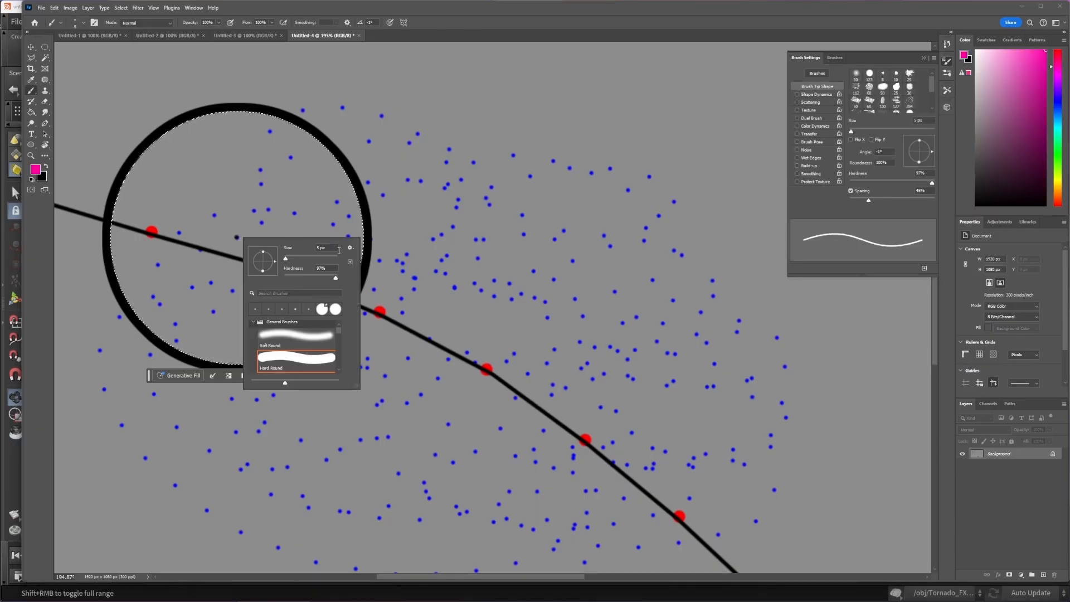
pyautogui.click(290, 258)
pyautogui.click(236, 237)
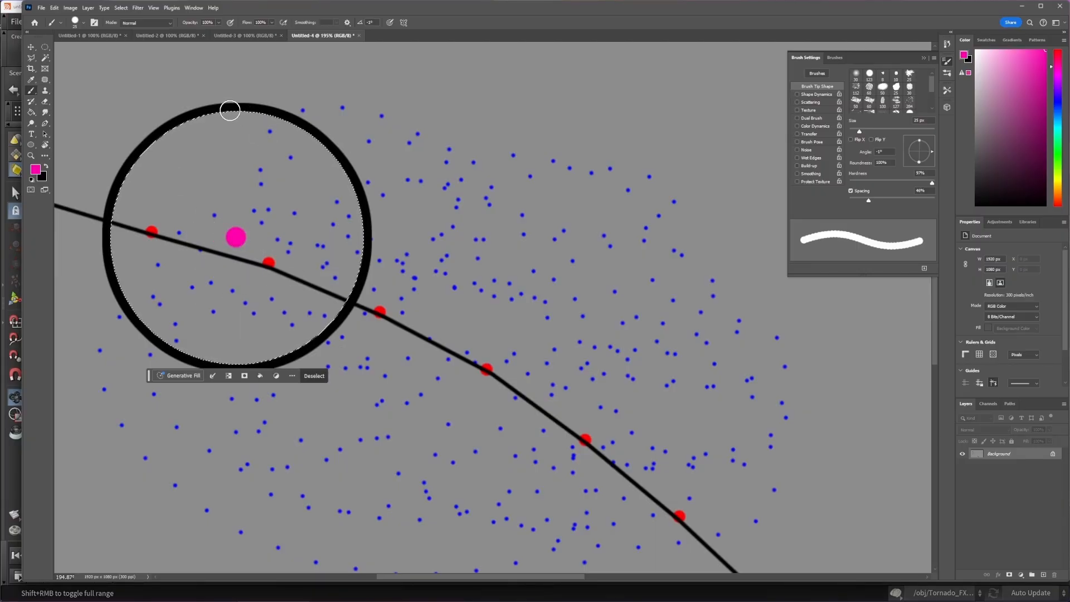
pyautogui.click(45, 47)
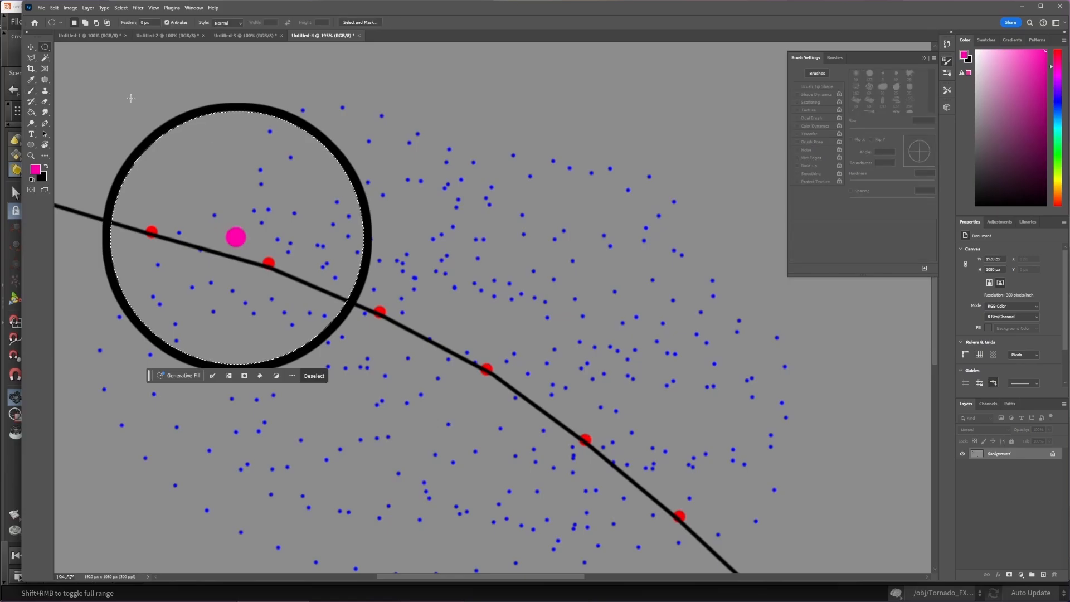
pyautogui.click(128, 161)
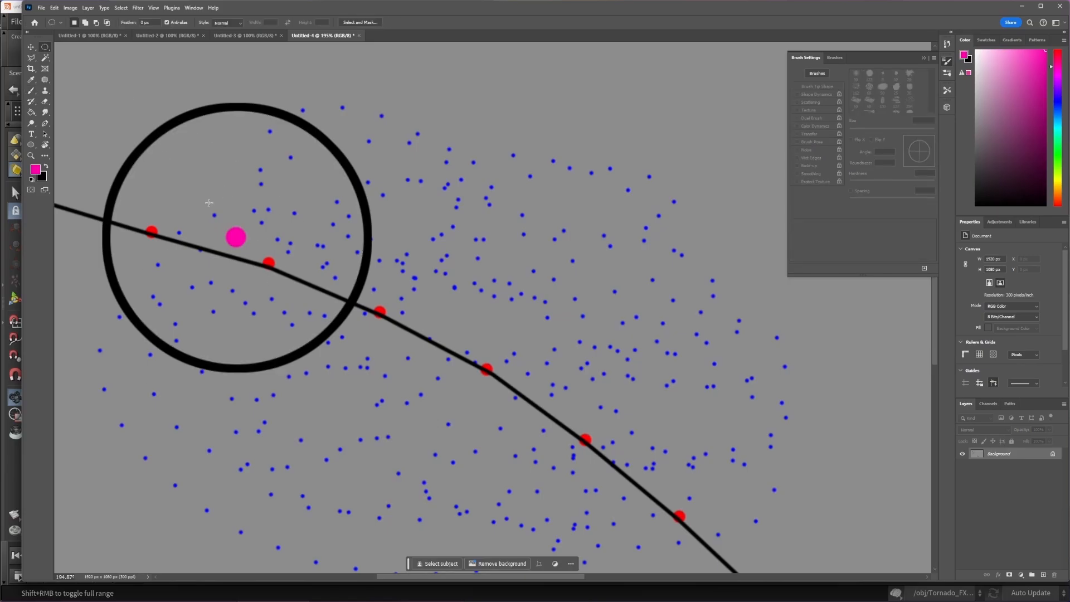
# Set the brush size to 5 px and paint magenta arrows pointing at the two red curve points inside the circle.
pyautogui.press('b')
pyautogui.rightClick(278, 200)
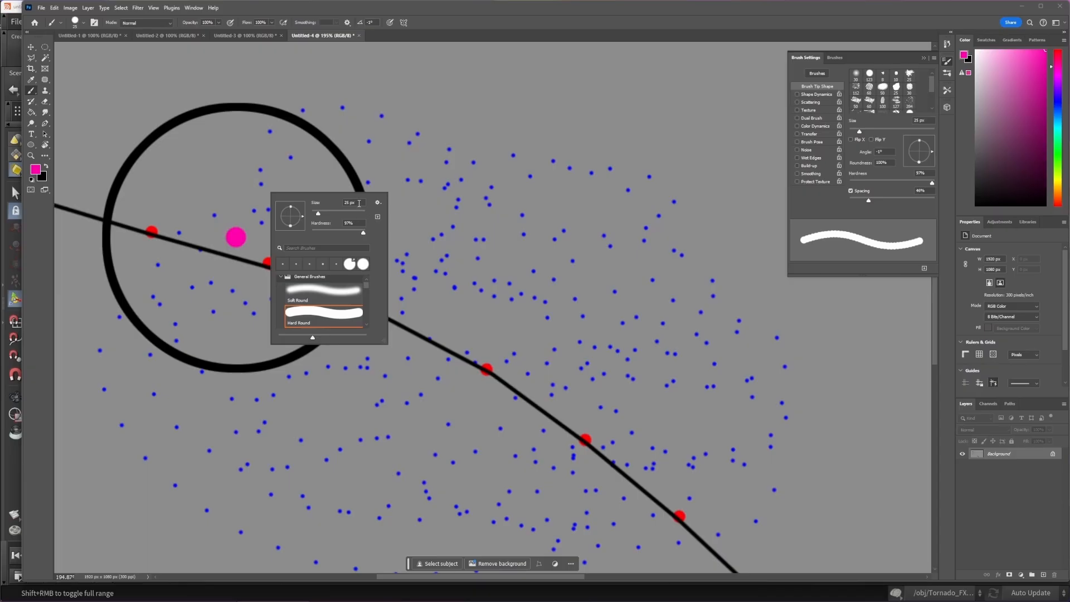
pyautogui.click(357, 203)
pyautogui.write('5')
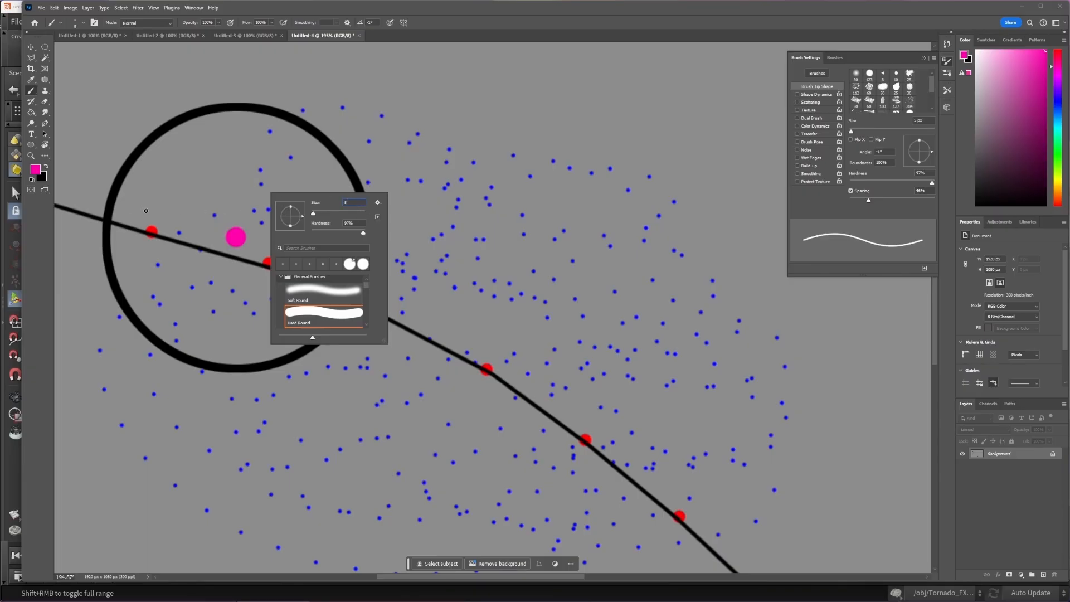
pyautogui.press('Return')
pyautogui.moveTo(150, 196); pyautogui.dragTo(157, 219)
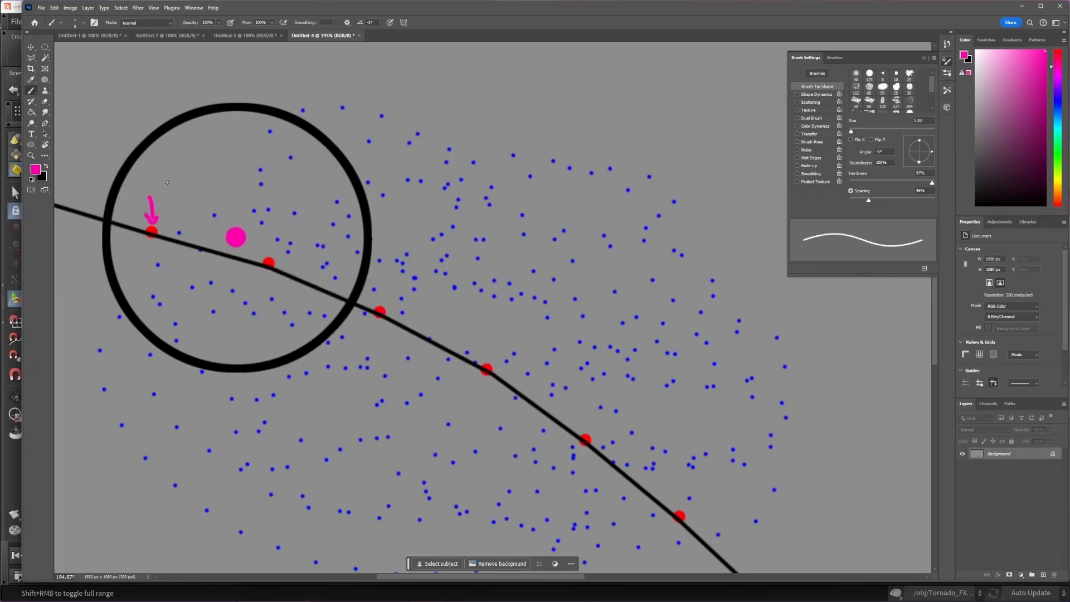
pyautogui.moveTo(307, 242)
pyautogui.mouseDown()
pyautogui.moveTo(281, 252)
pyautogui.moveTo(297, 251)
pyautogui.mouseUp()
# Hand-letter a magenta P below each of the two red points and paint a dot on the line between them.
pyautogui.moveTo(133, 250)
pyautogui.mouseDown()
pyautogui.moveTo(132, 282)
pyautogui.moveTo(136, 260)
pyautogui.mouseUp()
pyautogui.moveTo(266, 280)
pyautogui.mouseDown()
pyautogui.moveTo(262, 305)
pyautogui.moveTo(264, 292)
pyautogui.mouseUp()
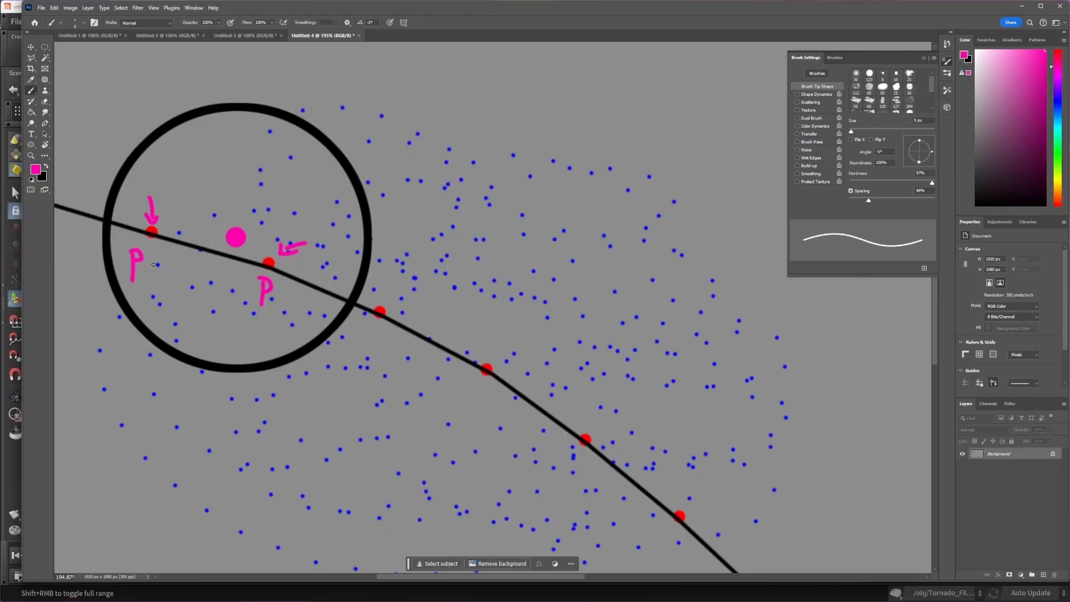
pyautogui.click(227, 255)
pyautogui.hotkey('alt', 'Tab')
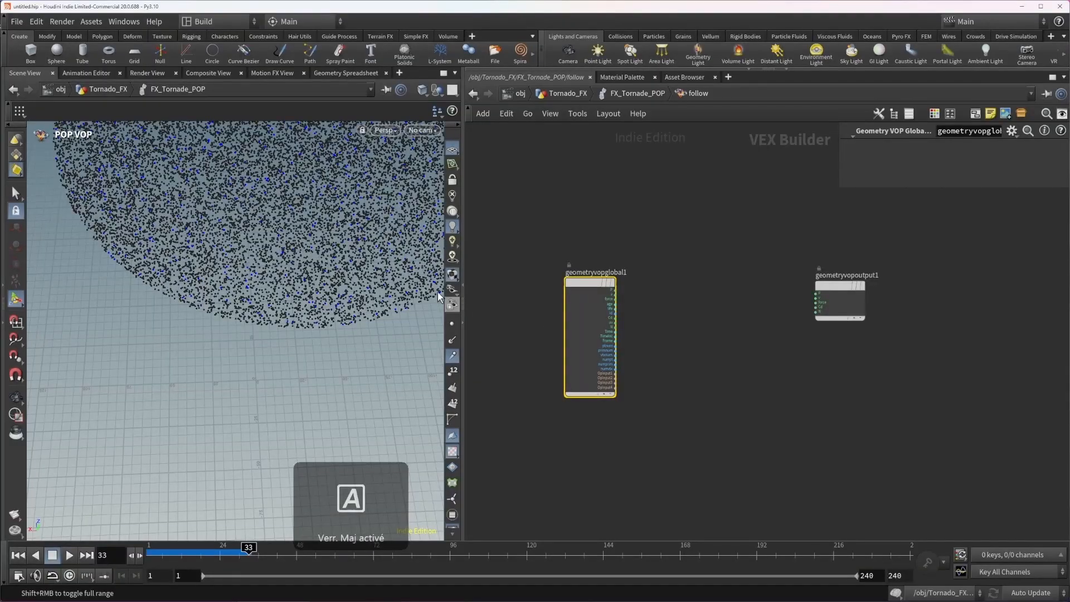
pyautogui.scroll(3, 619, 379)
pyautogui.click(602, 385)
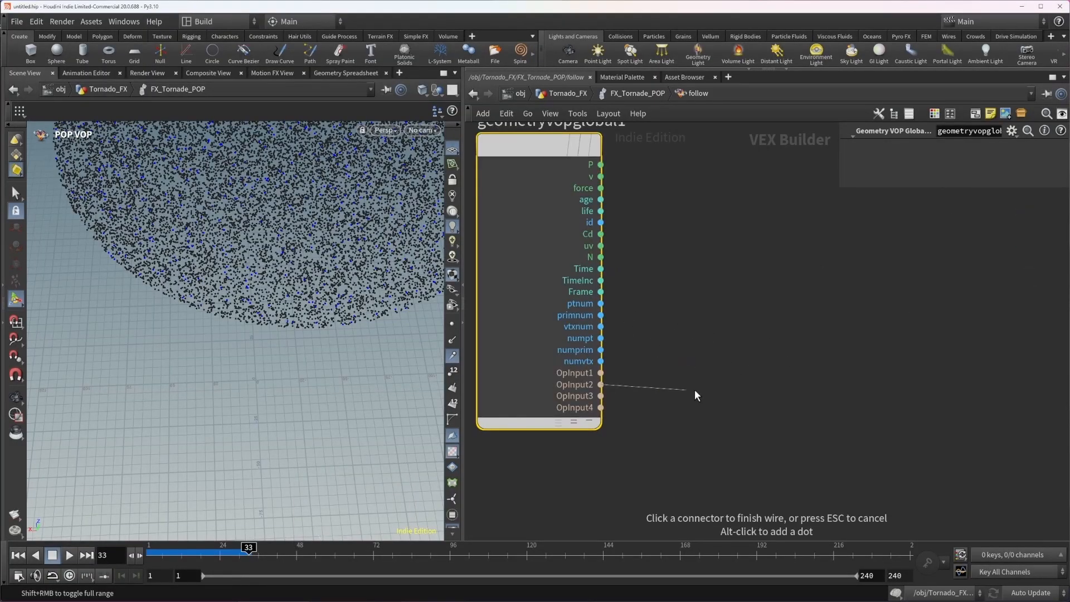
pyautogui.press('Escape')
pyautogui.scroll(-3, 697, 363)
pyautogui.hotkey('alt', 'Tab')
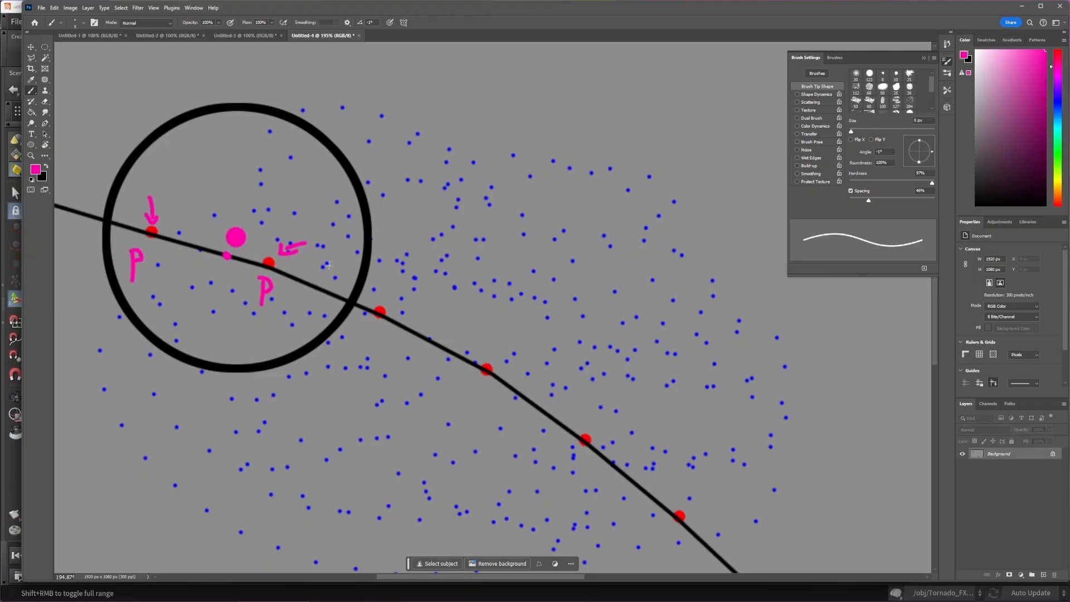
# Paint a magenta arrow labelled v below the line and another arrow along the curve from the magenta dot on the line.
pyautogui.moveTo(155, 279); pyautogui.dragTo(198, 304)
pyautogui.moveTo(189, 286)
pyautogui.mouseDown()
pyautogui.moveTo(191, 306)
pyautogui.moveTo(166, 315)
pyautogui.moveTo(176, 297)
pyautogui.mouseUp()
pyautogui.moveTo(227, 256)
pyautogui.mouseDown()
pyautogui.moveTo(297, 283)
pyautogui.moveTo(277, 286)
pyautogui.mouseUp()
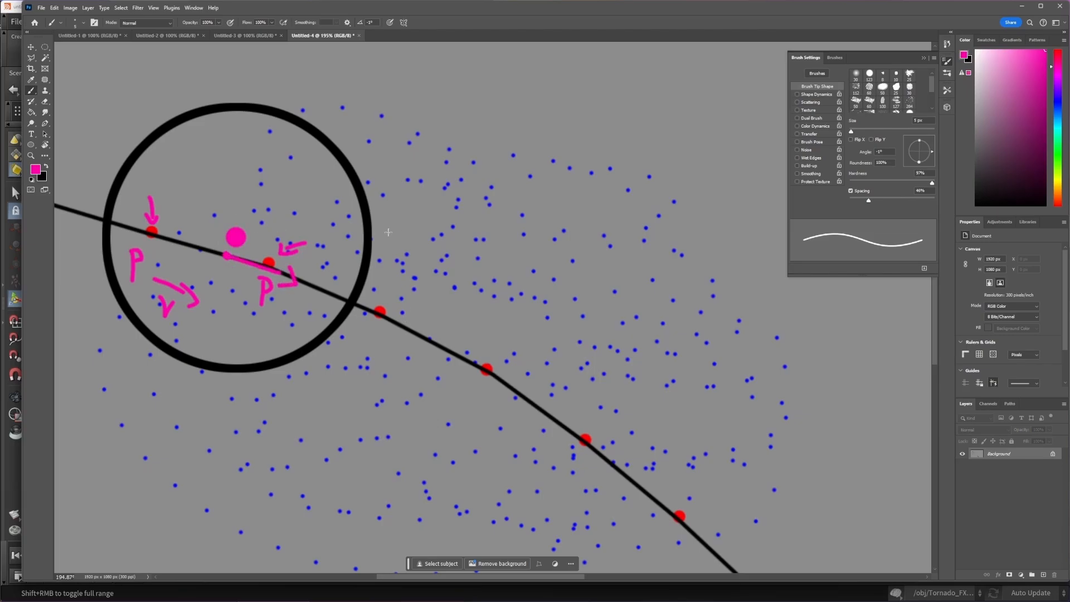
# Switch to Houdini and add a Point Cloud Open node fed by OpInput2 of geometryvopglobal1.
pyautogui.click(1022, 8)
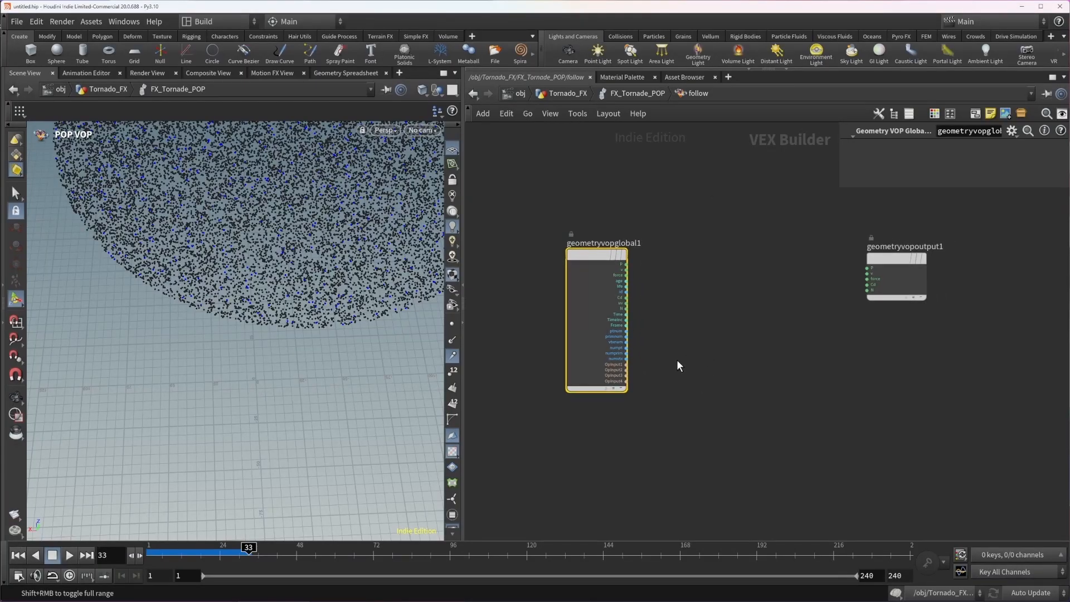
pyautogui.scroll(2, 676, 359)
pyautogui.click(614, 359)
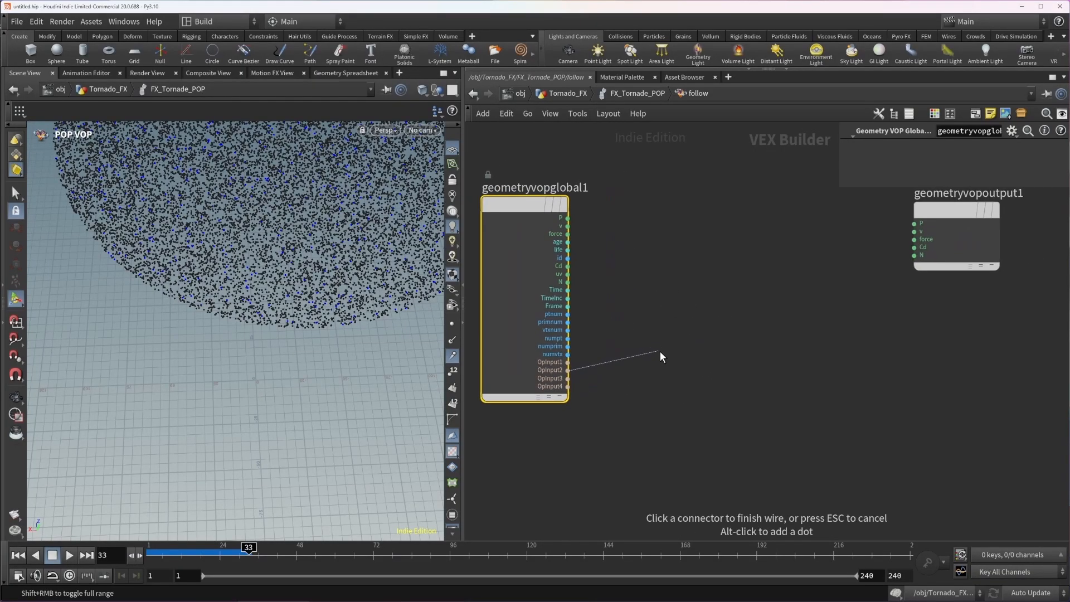
pyautogui.press('Tab')
pyautogui.write('PCopen')
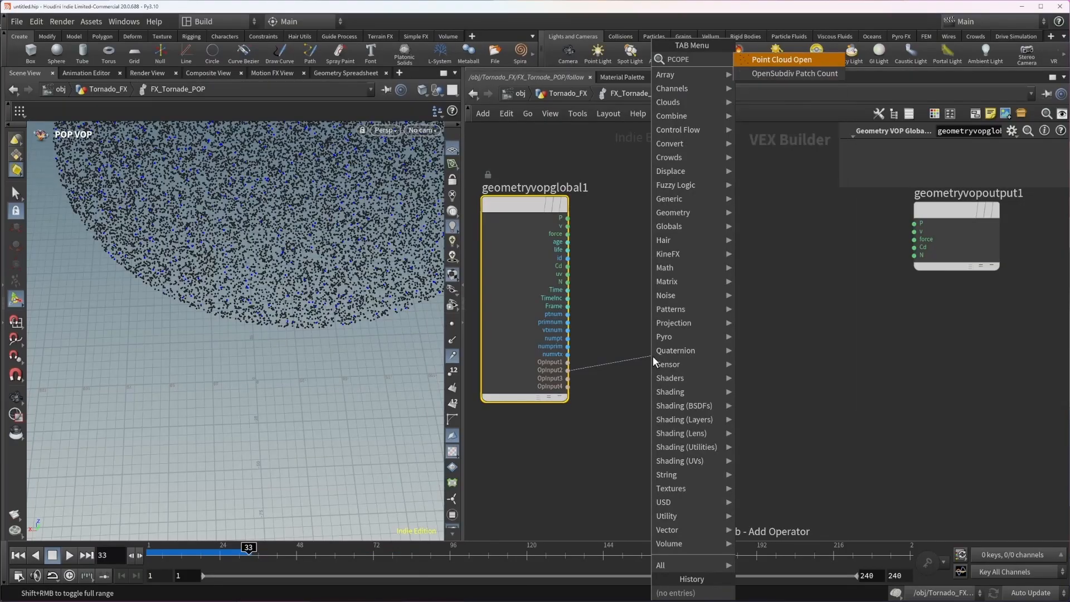
pyautogui.press('Return')
pyautogui.moveTo(665, 364)
pyautogui.mouseDown()
pyautogui.moveTo(638, 363)
pyautogui.moveTo(646, 368)
pyautogui.mouseUp()
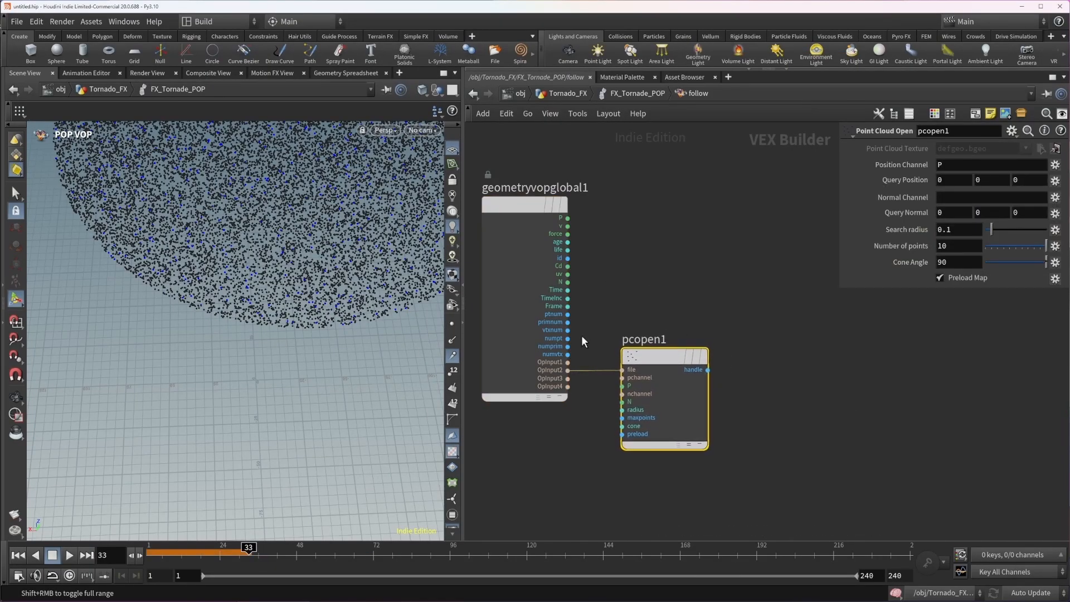
# Connect the P output of geometryvopglobal1 to the P input of pcopen1 and move pcopen1 closer to it.
pyautogui.moveTo(646, 284); pyautogui.dragTo(614, 275, button='middle')
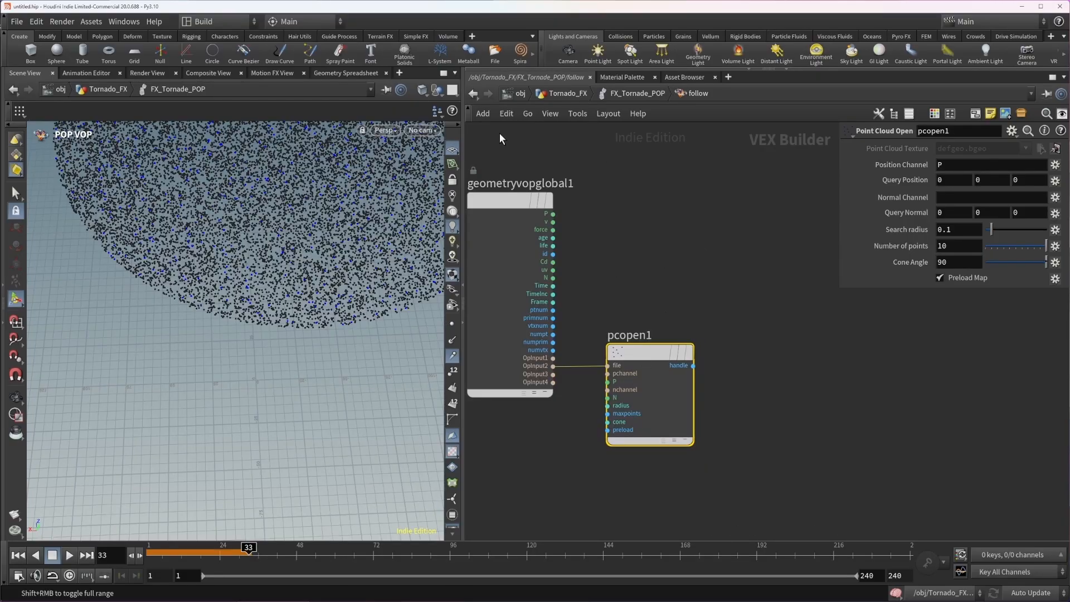
pyautogui.click(608, 381)
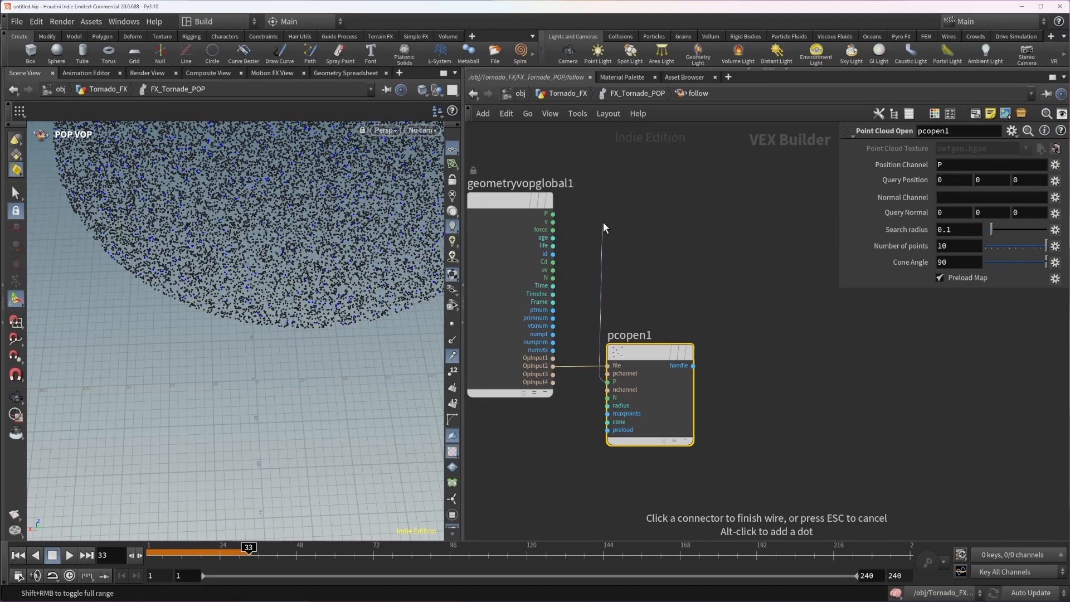
pyautogui.click(553, 214)
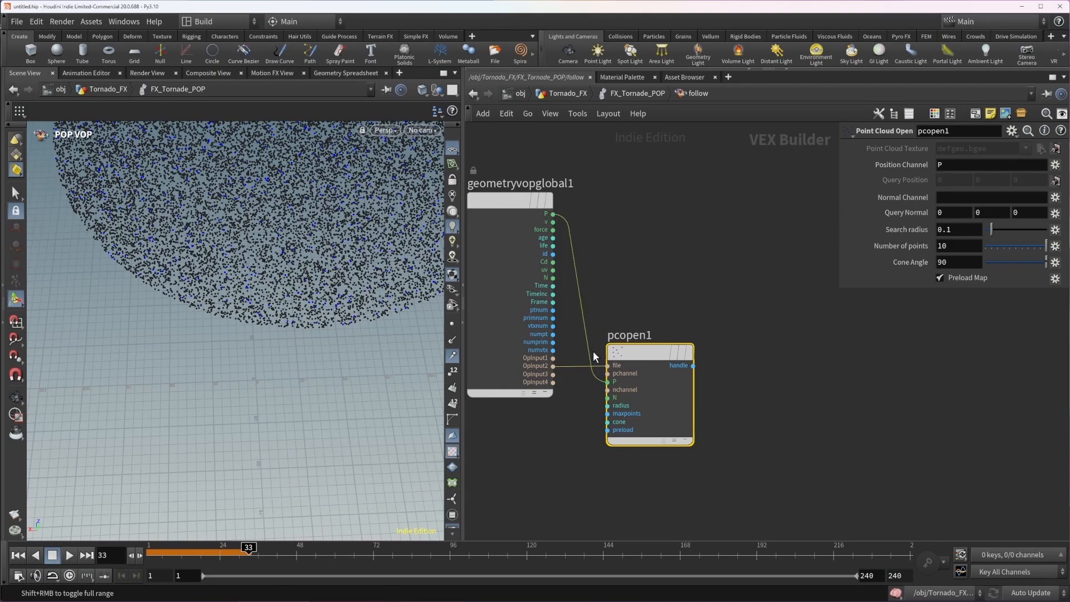
pyautogui.moveTo(633, 359); pyautogui.dragTo(610, 356)
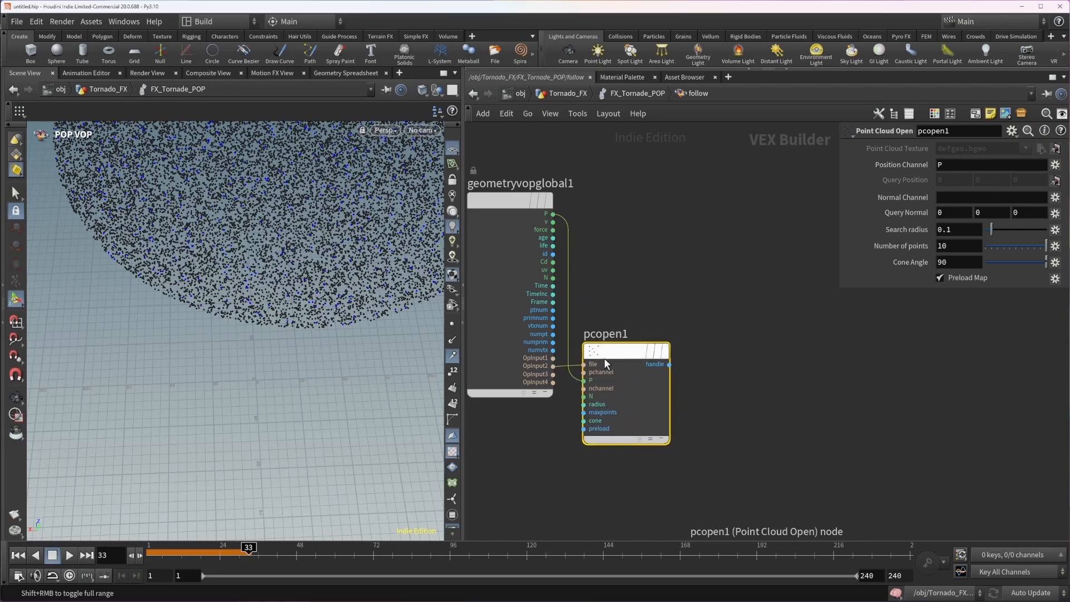
pyautogui.moveTo(586, 365)
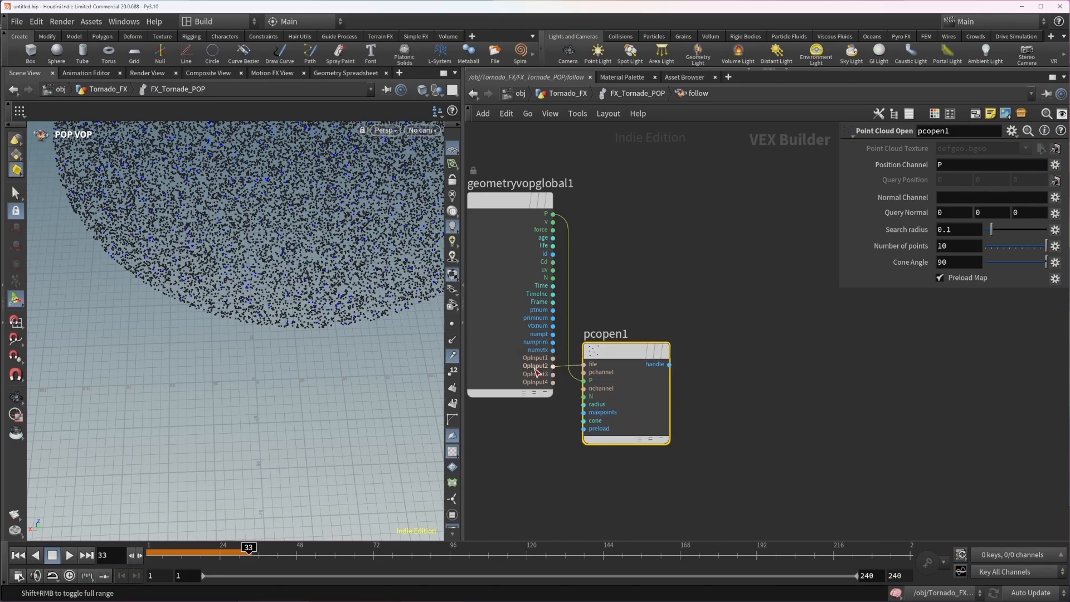
pyautogui.moveTo(623, 353); pyautogui.dragTo(617, 354)
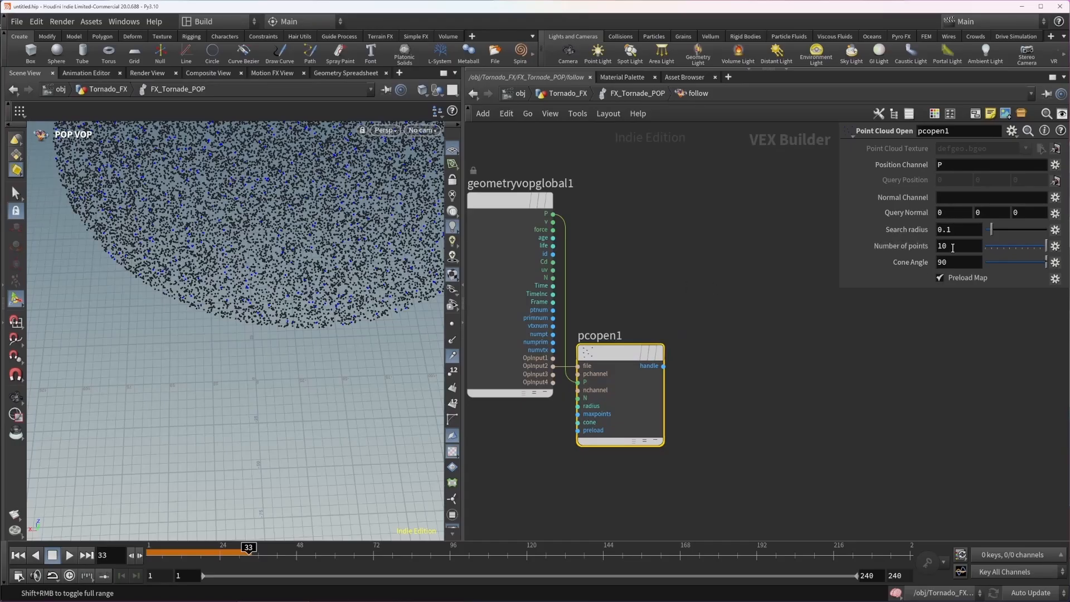
# Set the search radius of pcopen1 to 1.
pyautogui.click(950, 230)
pyautogui.moveTo(737, 289); pyautogui.dragTo(708, 300, button='middle')
pyautogui.click(968, 237)
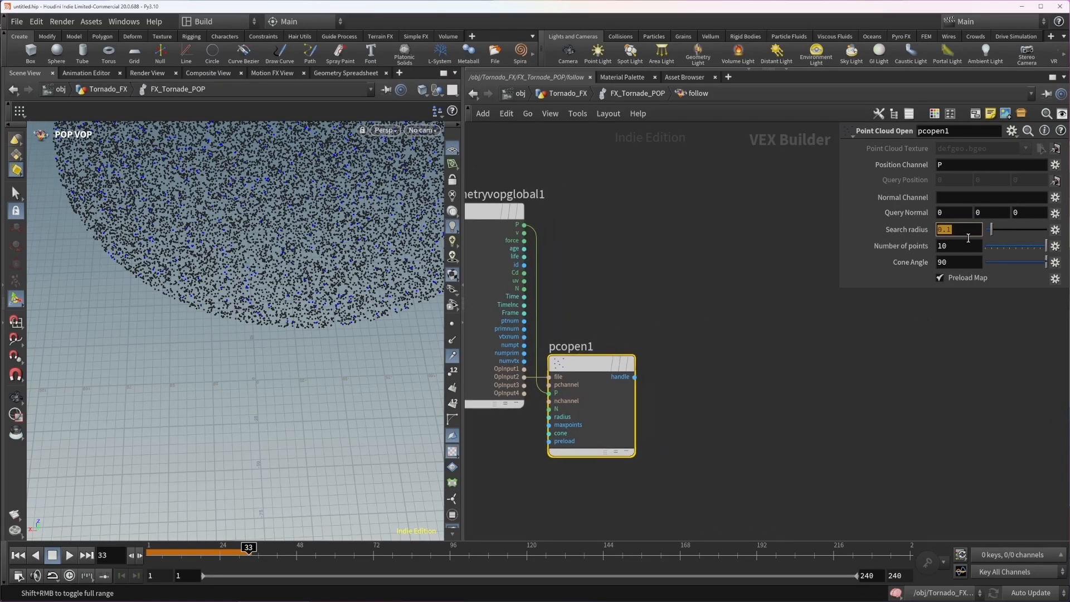
pyautogui.write('1')
pyautogui.click(727, 229)
pyautogui.keyDown('alt'); pyautogui.moveTo(223, 245); pyautogui.dragTo(256, 275); pyautogui.keyUp('alt')
pyautogui.scroll(-5, 243, 239)
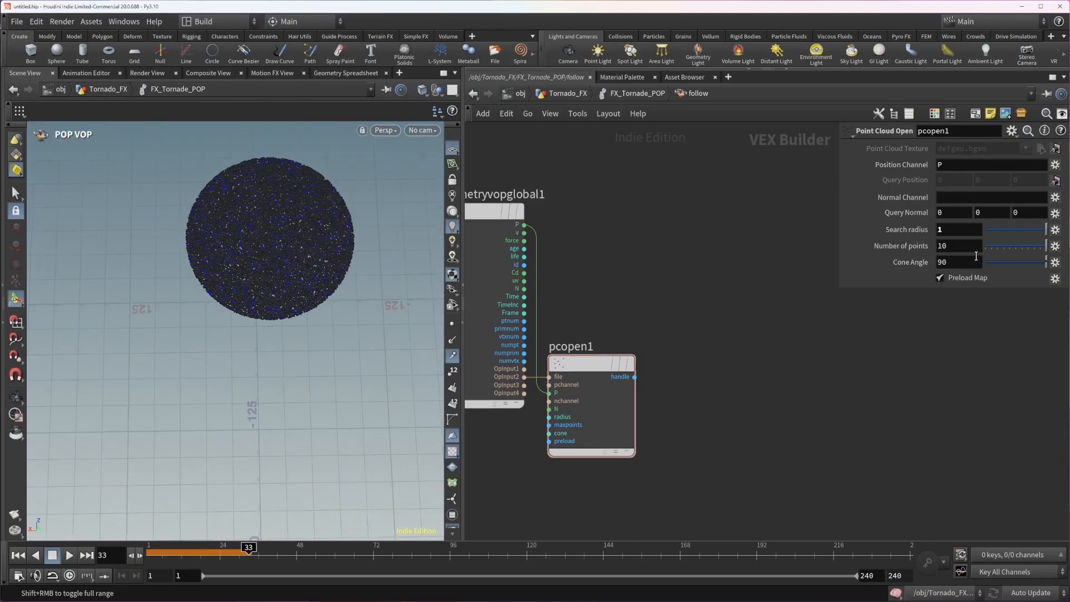
# Check the radius of circle1 in the Tornado_FX network and return to the follow VOP network.
pyautogui.click(964, 235)
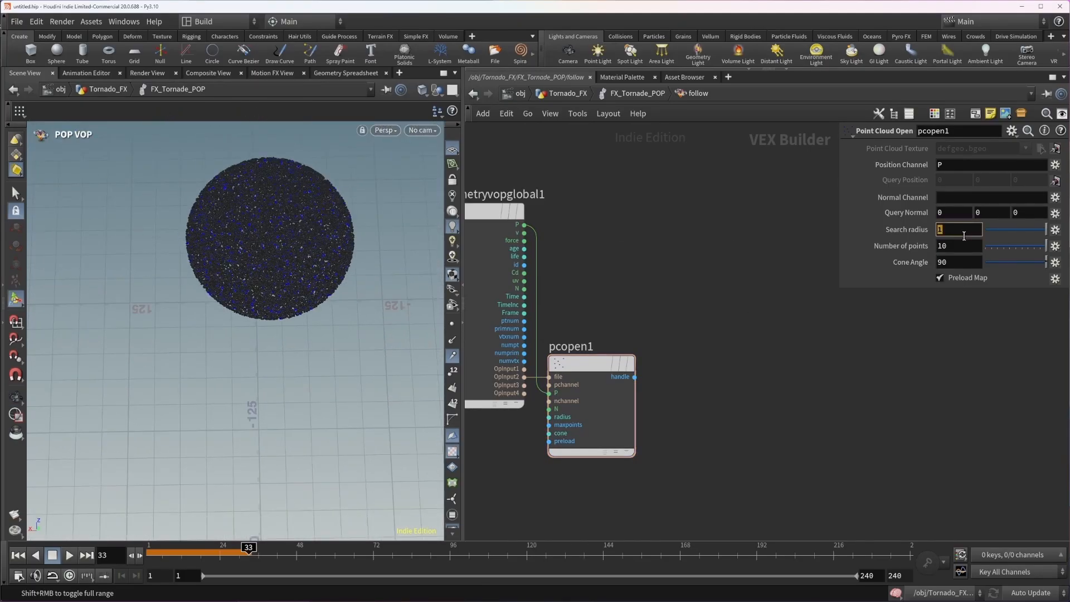
pyautogui.click(616, 96)
pyautogui.click(570, 91)
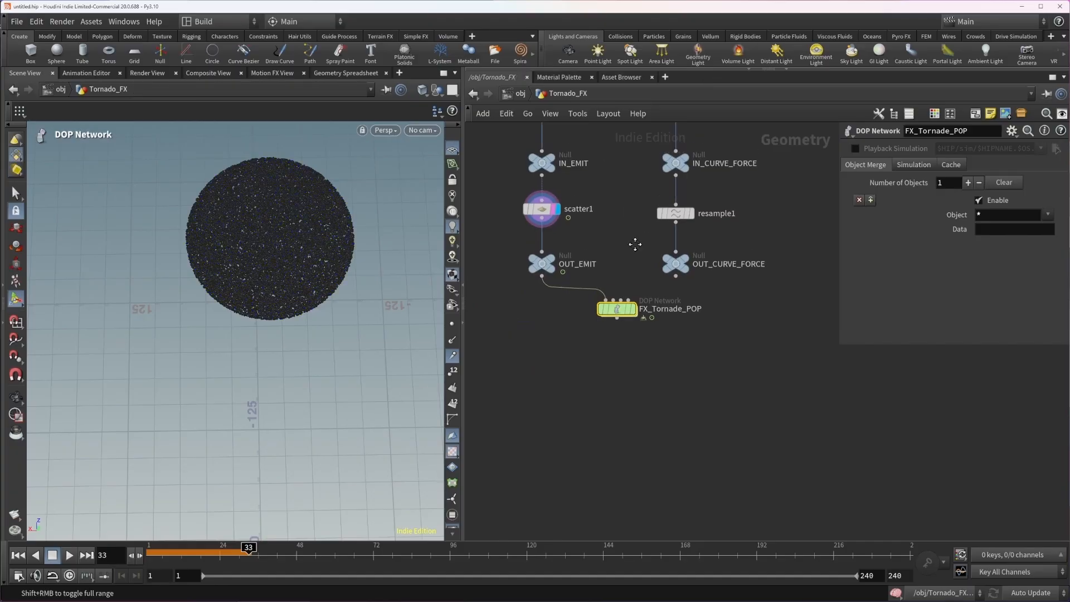
pyautogui.click(537, 306)
pyautogui.click(956, 180)
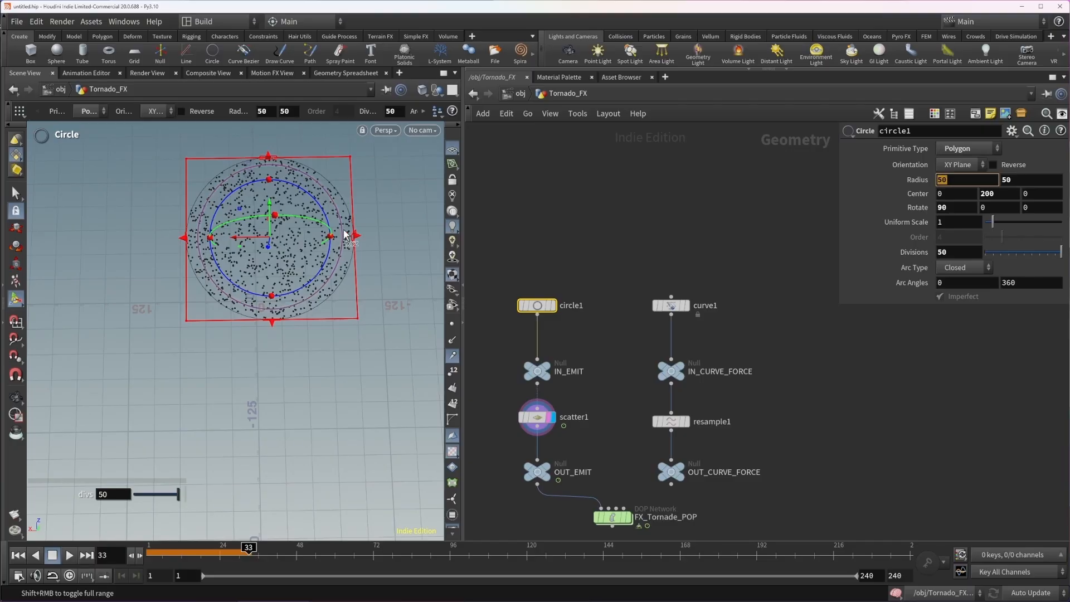
pyautogui.doubleClick(613, 518)
pyautogui.doubleClick(681, 260)
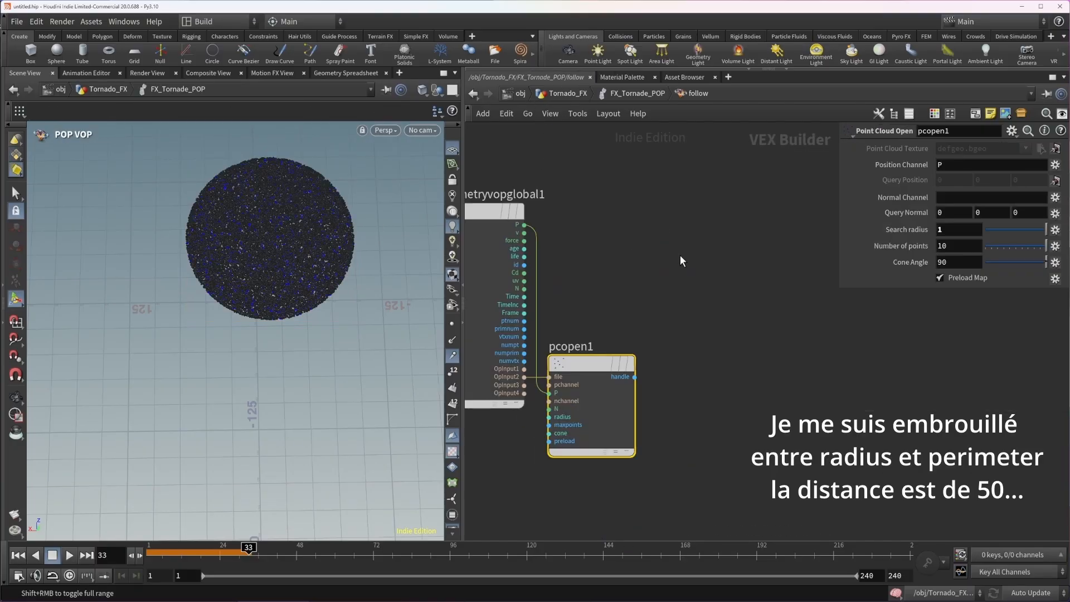
# Set the search radius of pcopen1 to 30.
pyautogui.click(961, 229)
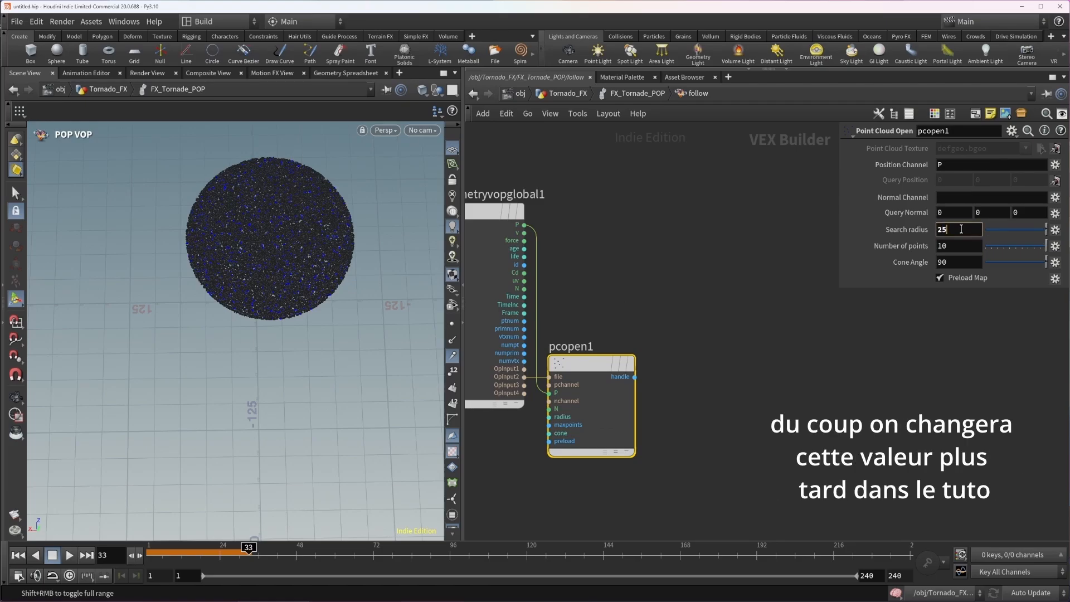
pyautogui.write('30')
pyautogui.press('Return')
# Add a Point Cloud Filter node fed by the handle output of pcopen1 and place it beside that node.
pyautogui.moveTo(683, 376); pyautogui.dragTo(667, 367, button='middle')
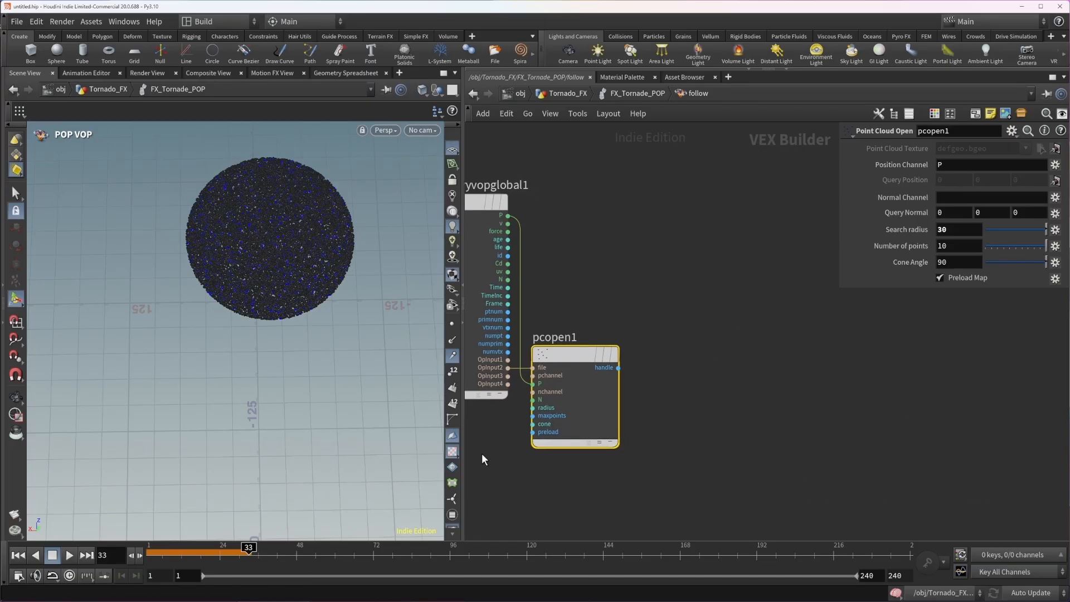
pyautogui.click(618, 367)
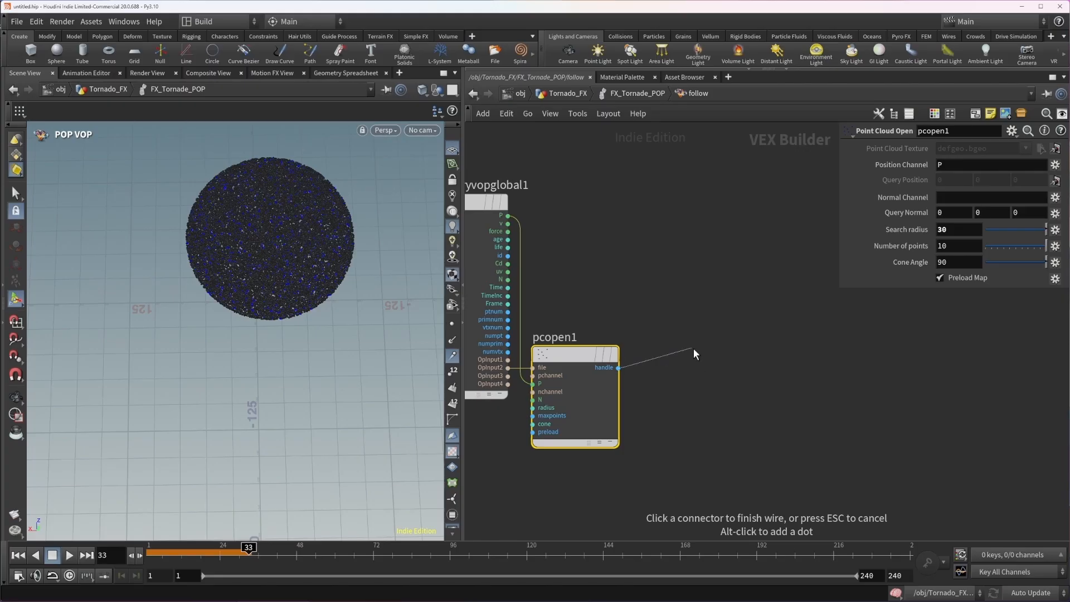
pyautogui.press('Tab')
pyautogui.write('PCFI')
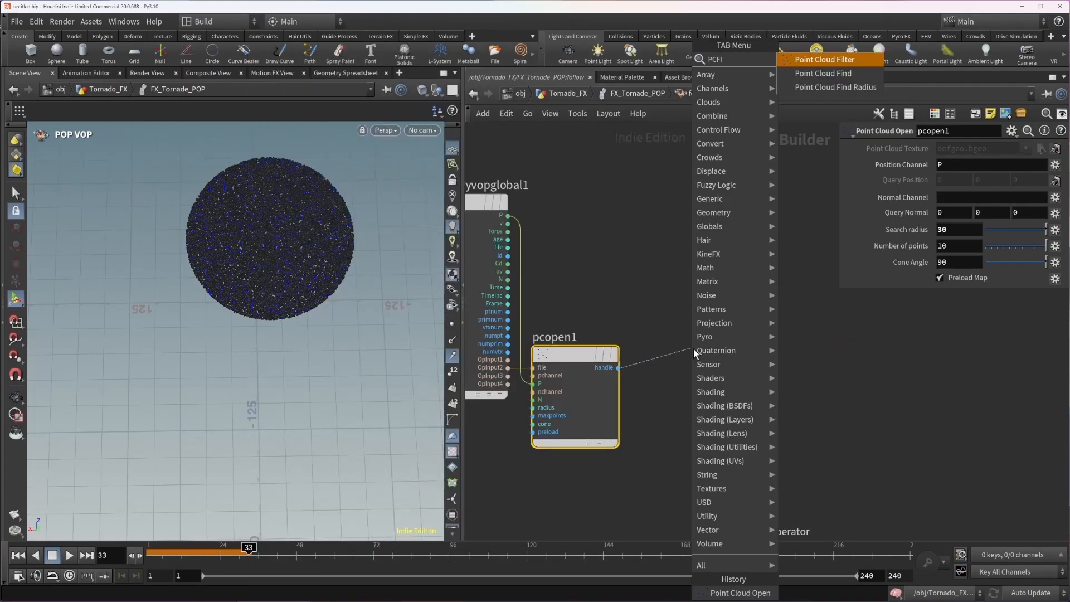
pyautogui.write('LTER')
pyautogui.press('Return')
pyautogui.moveTo(720, 342); pyautogui.dragTo(675, 352)
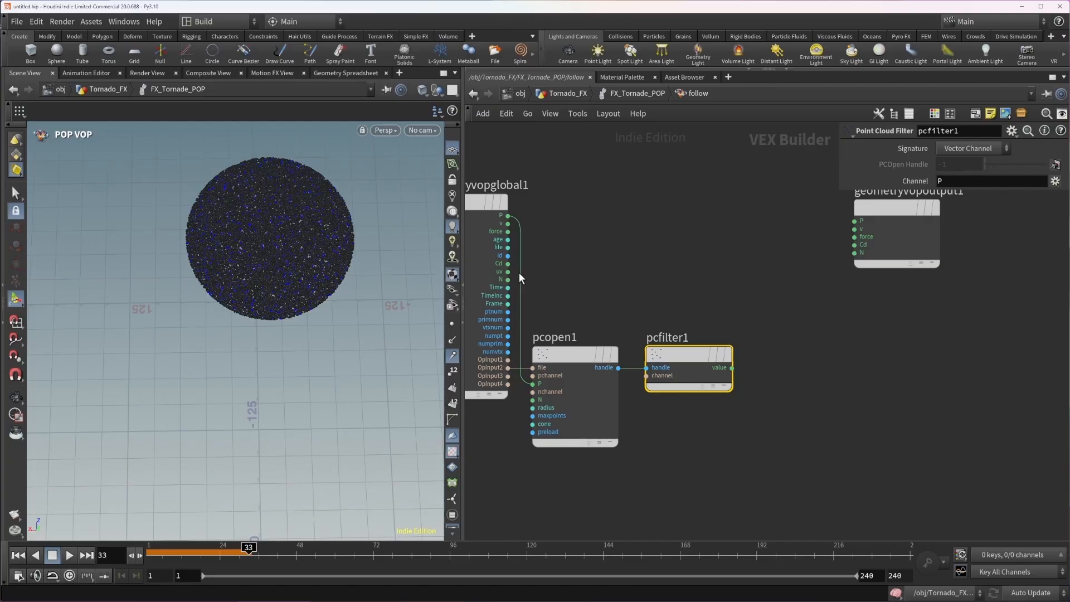
# Switch to Photoshop to review the annotated search-radius drawing and return to Houdini.
pyautogui.hotkey('alt', 'Tab')
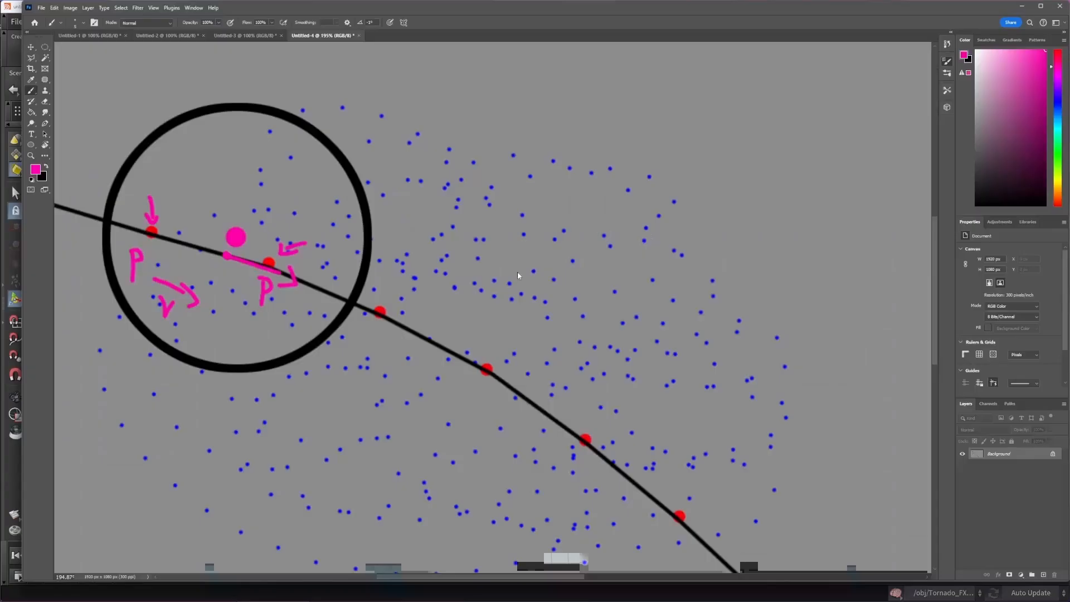
pyautogui.press('F5')
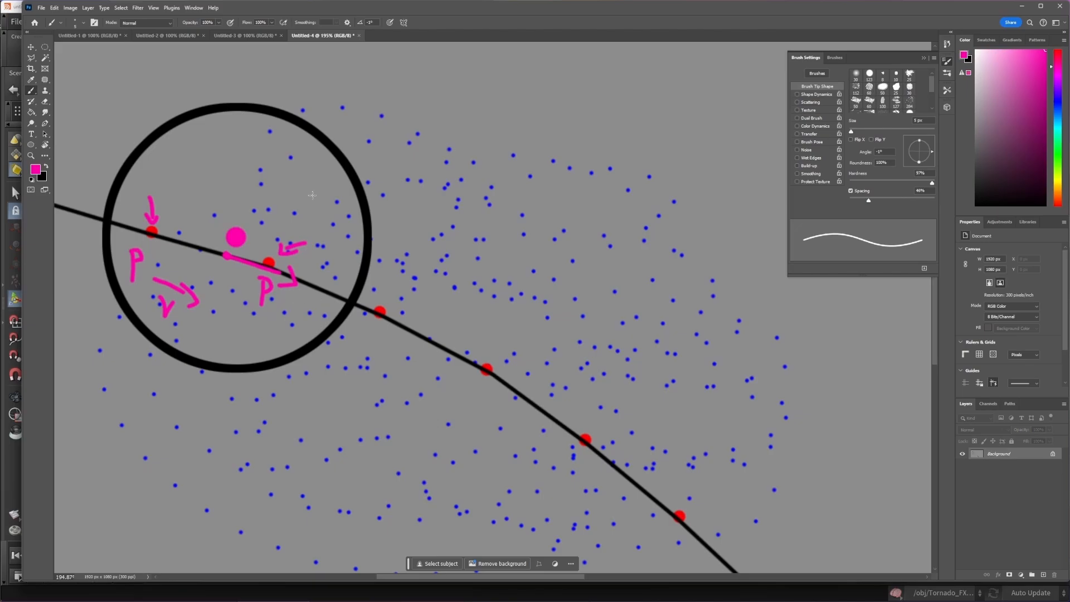
pyautogui.click(1023, 6)
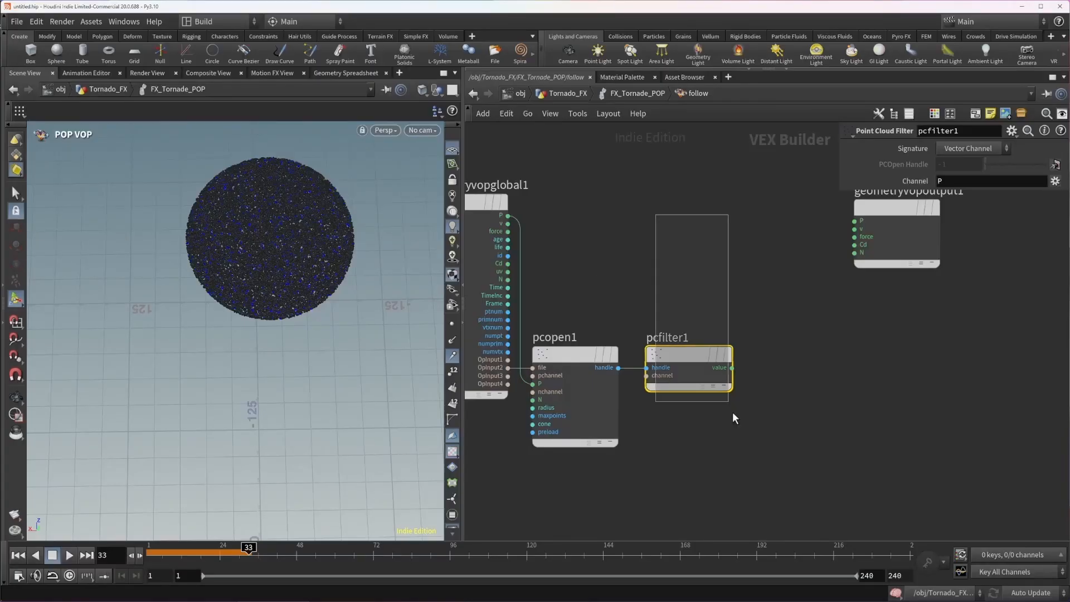
# Clear the channel of the Point Cloud Filter and rename the node v.
pyautogui.doubleClick(972, 183)
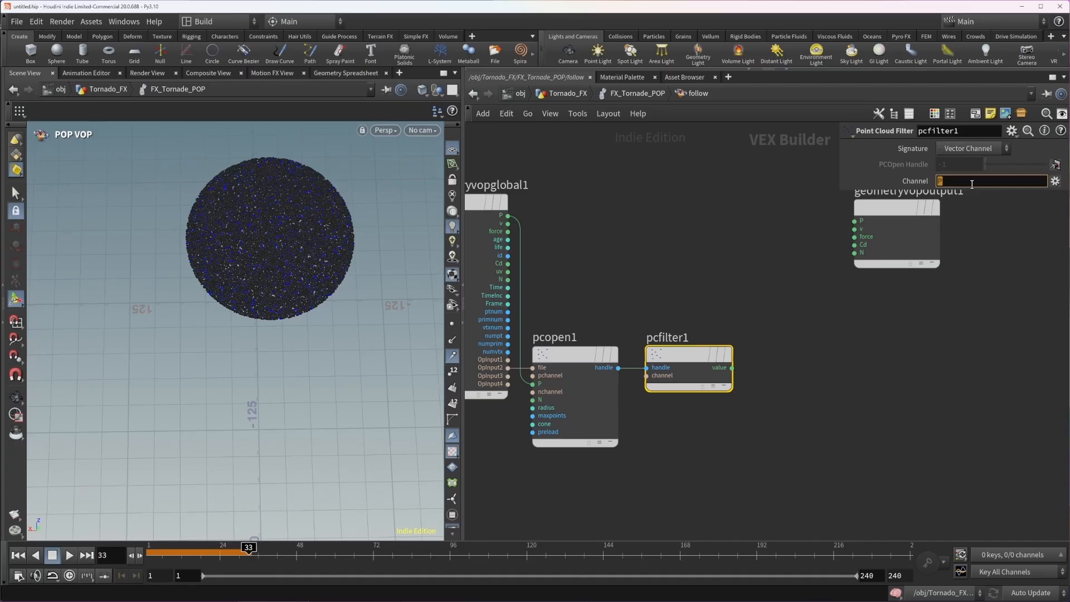
pyautogui.press('BackSpace')
pyautogui.press('Tab')
pyautogui.press('capslock')
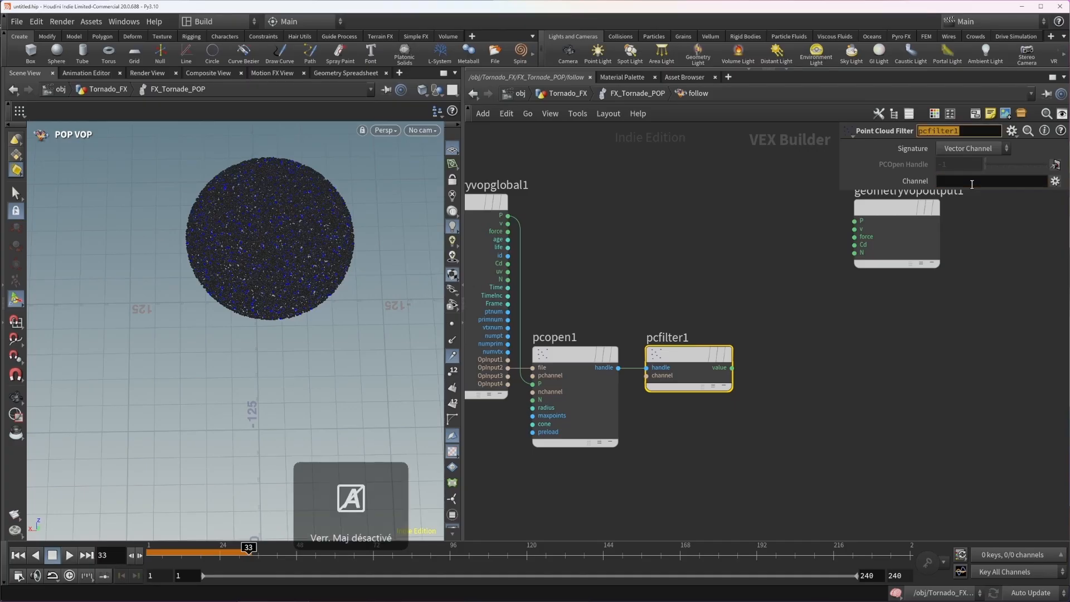
pyautogui.write('v')
pyautogui.press('Return')
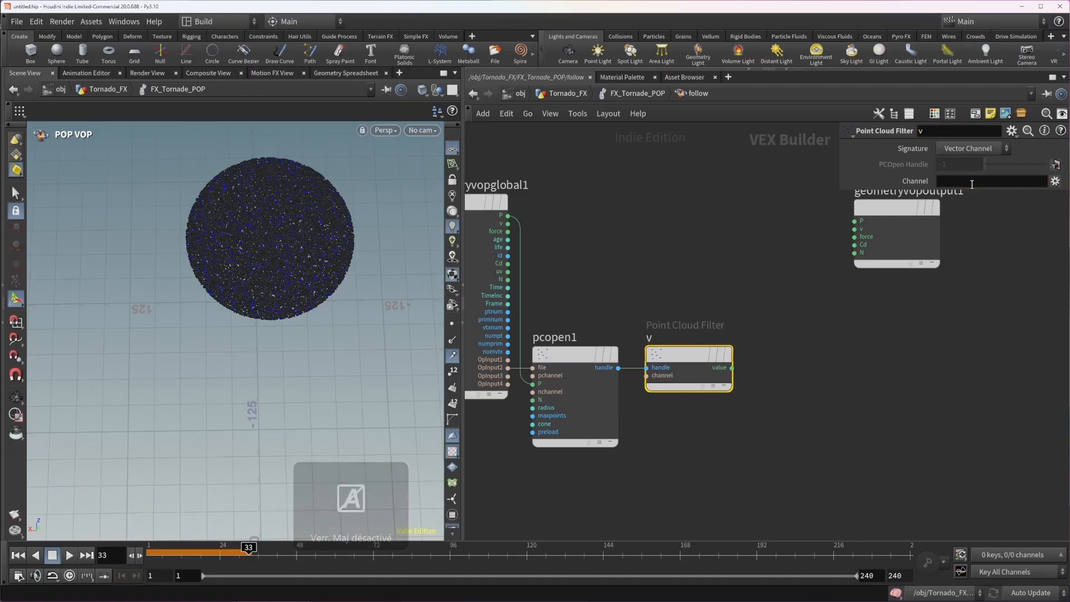
# Go back to the Tornado_FX network and check the tangent attribute of resample1.
pyautogui.click(631, 96)
pyautogui.click(564, 93)
pyautogui.moveTo(620, 411); pyautogui.dragTo(774, 424)
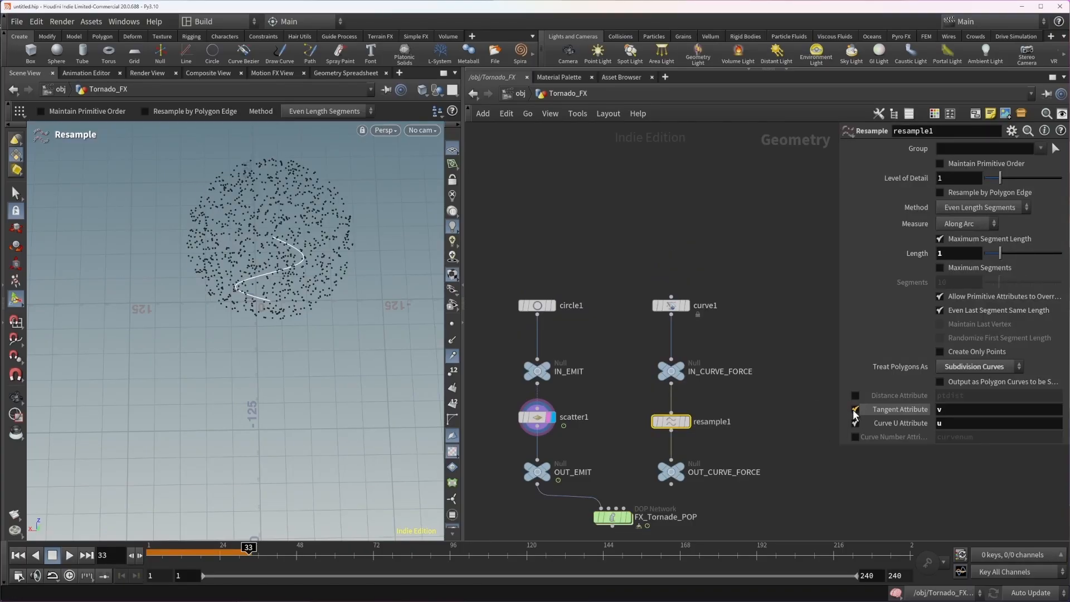
pyautogui.moveTo(959, 410); pyautogui.dragTo(659, 397)
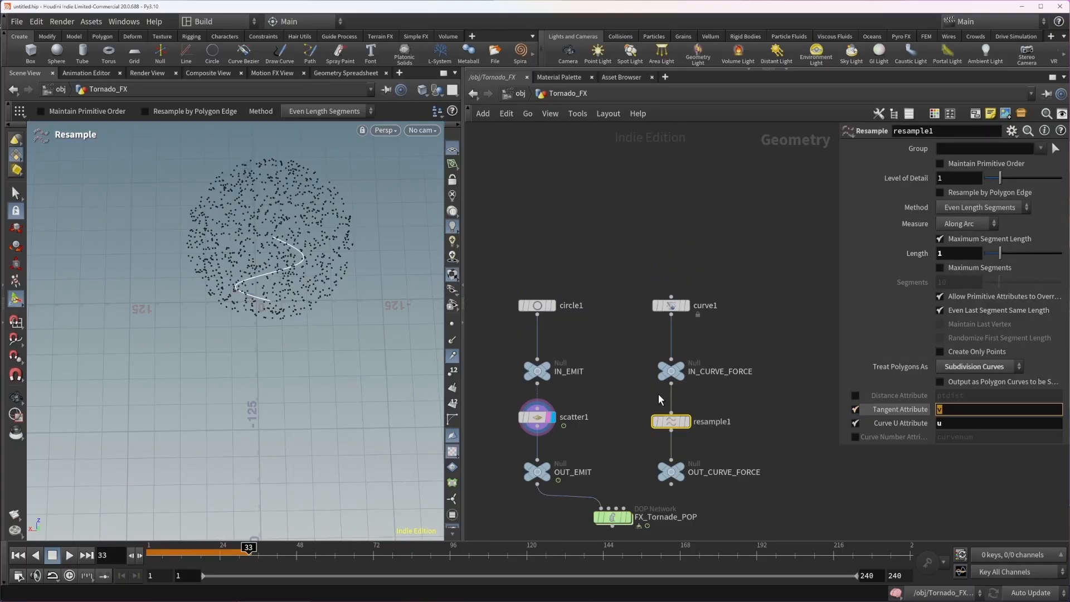
pyautogui.moveTo(781, 470); pyautogui.dragTo(787, 400, button='middle')
pyautogui.doubleClick(969, 410)
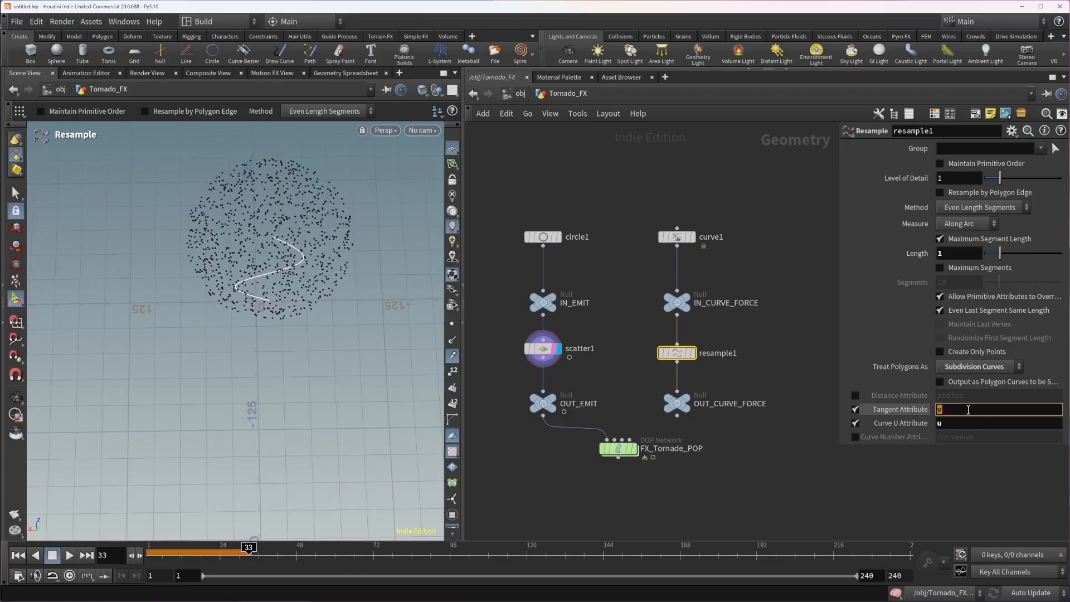
# Display OUT_CURVE_FORCE in the Tornado_FX network and examine the whole curve in the viewport.
pyautogui.scroll(2, 674, 413)
pyautogui.scroll(1, 688, 414)
pyautogui.click(700, 366)
pyautogui.click(675, 398)
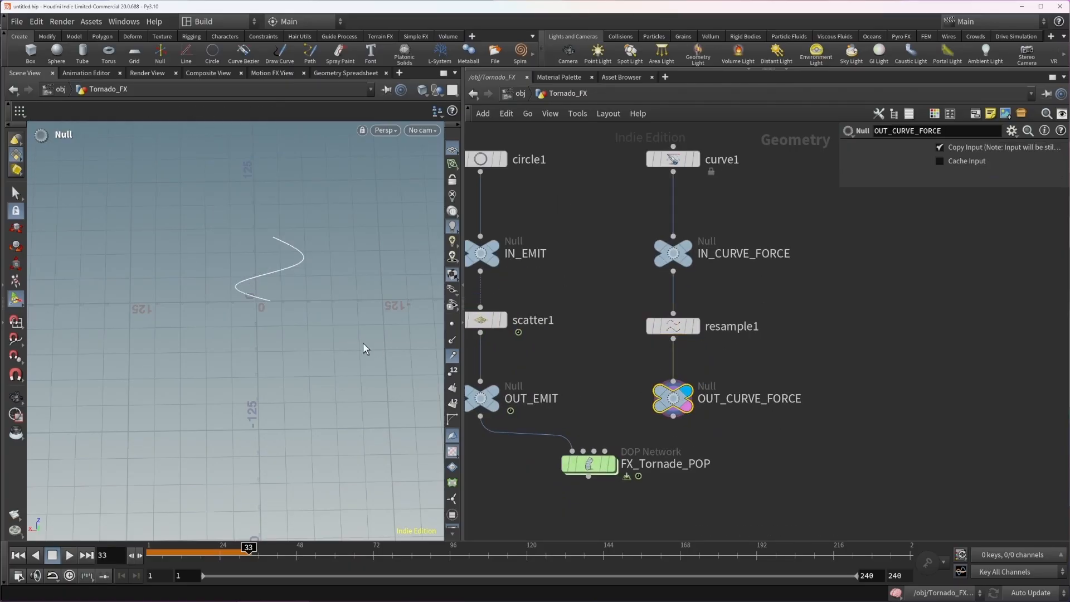
pyautogui.keyDown('alt'); pyautogui.moveTo(299, 334); pyautogui.dragTo(263, 308); pyautogui.keyUp('alt')
pyautogui.keyDown('alt'); pyautogui.moveTo(262, 308); pyautogui.dragTo(294, 282, button='right'); pyautogui.keyUp('alt')
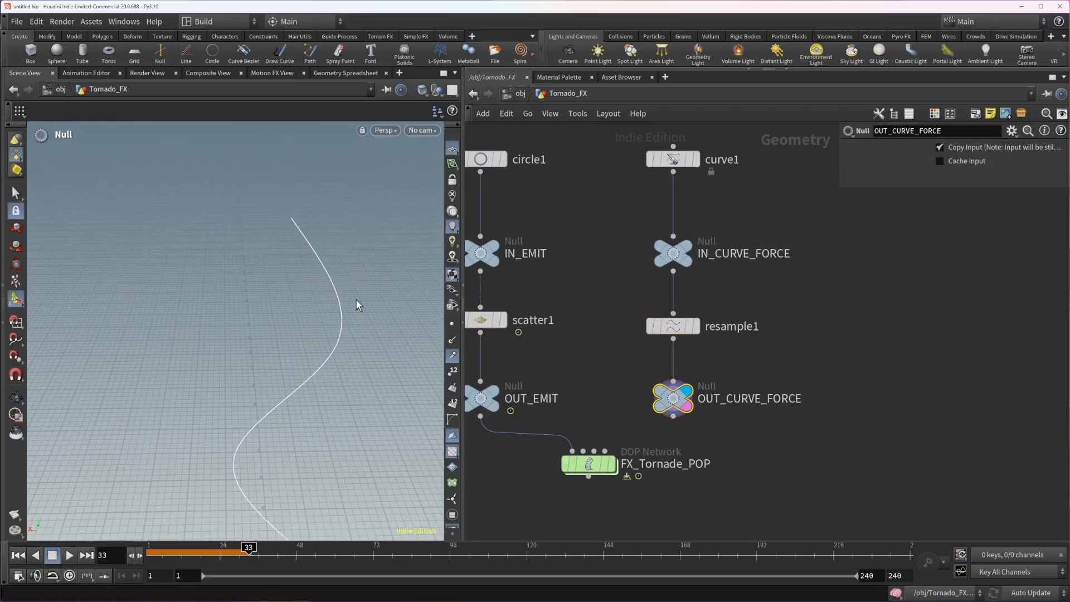
pyautogui.keyDown('alt'); pyautogui.moveTo(271, 418); pyautogui.dragTo(268, 360, button='middle'); pyautogui.keyUp('alt')
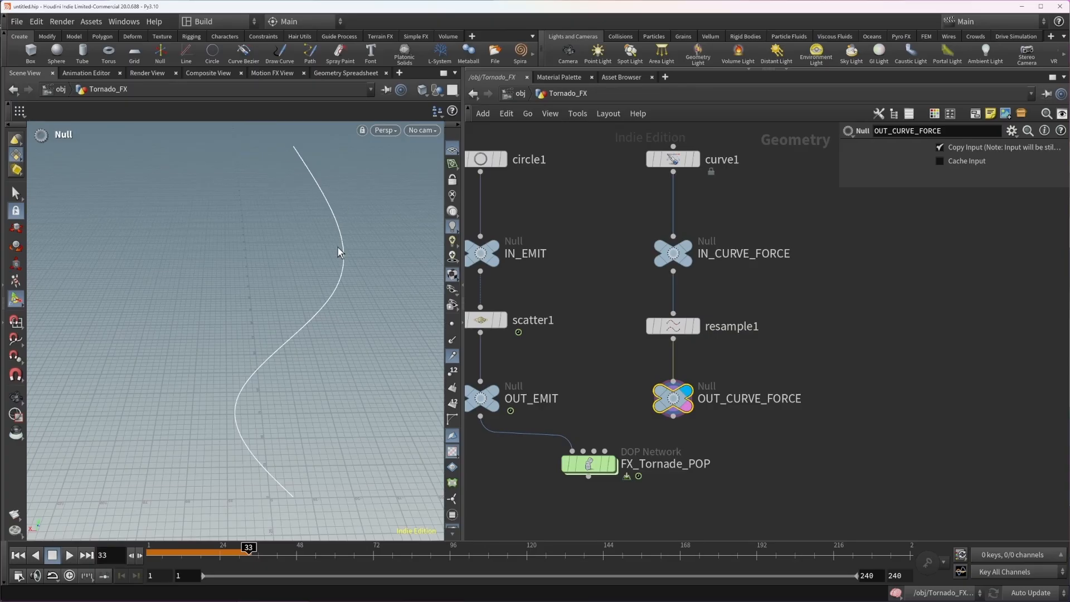
# Examine the per-point v values of resample1 in the geometry spreadsheet.
pyautogui.click(671, 326)
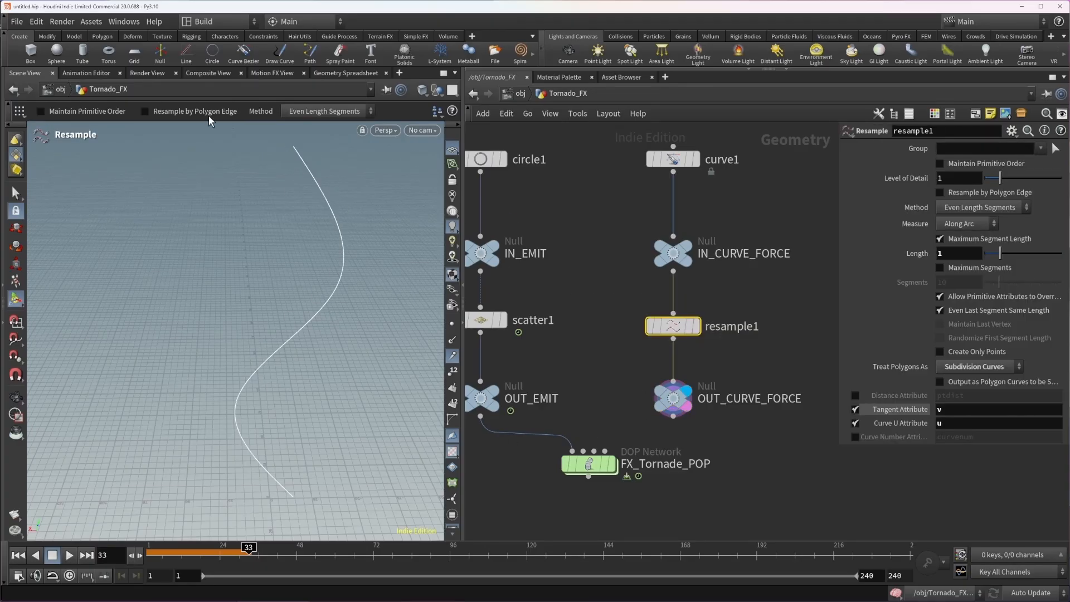
pyautogui.click(341, 73)
pyautogui.moveTo(288, 135); pyautogui.dragTo(352, 271)
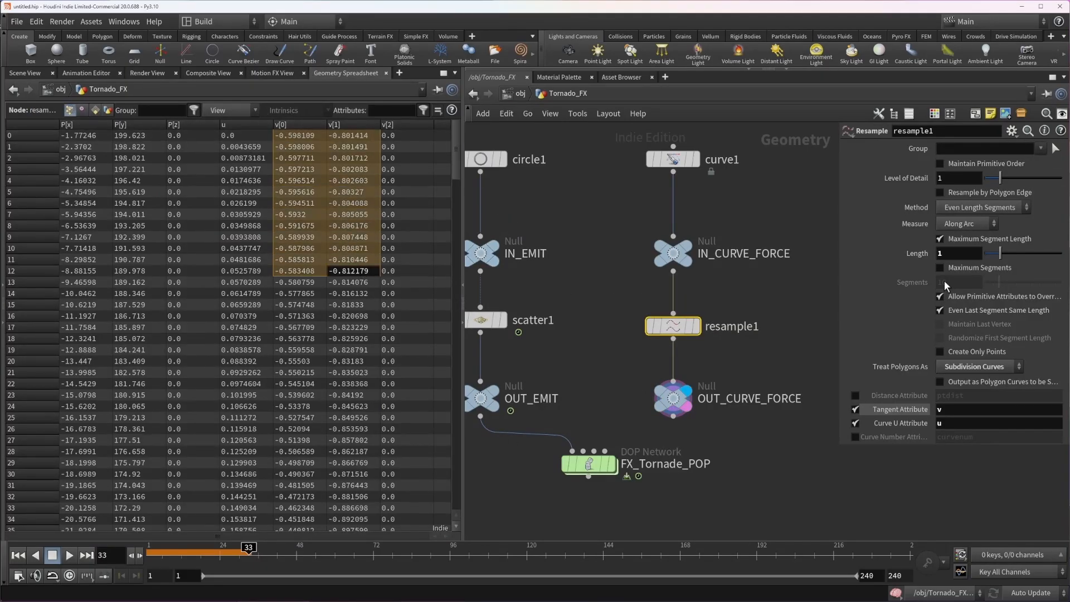
# Return to the follow VOP network and set the channel of the Point Cloud Filter to v.
pyautogui.doubleClick(588, 464)
pyautogui.click(691, 260)
pyautogui.doubleClick(692, 259)
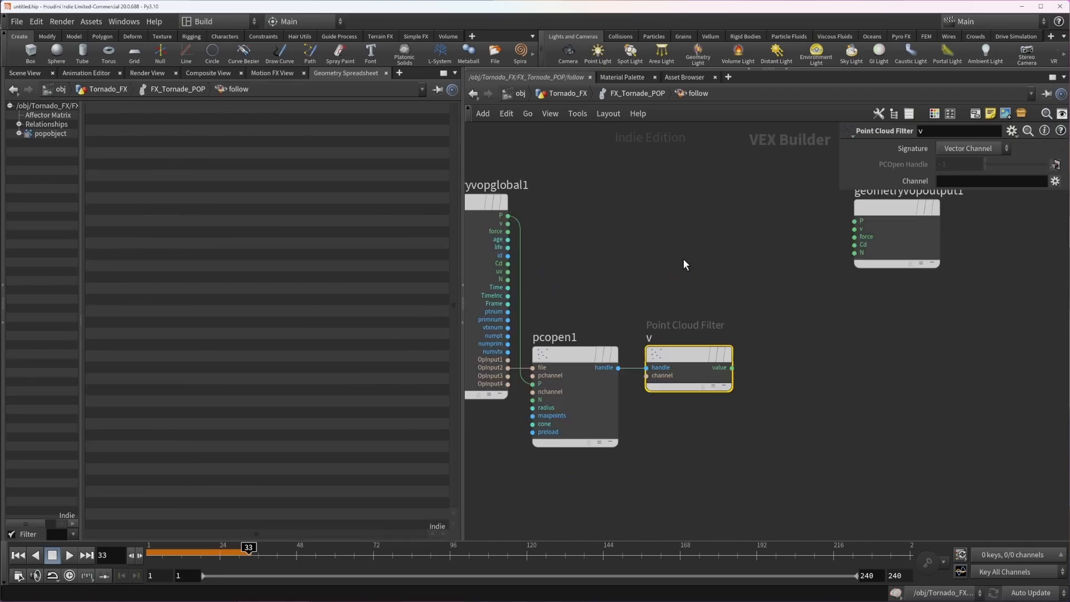
pyautogui.click(959, 181)
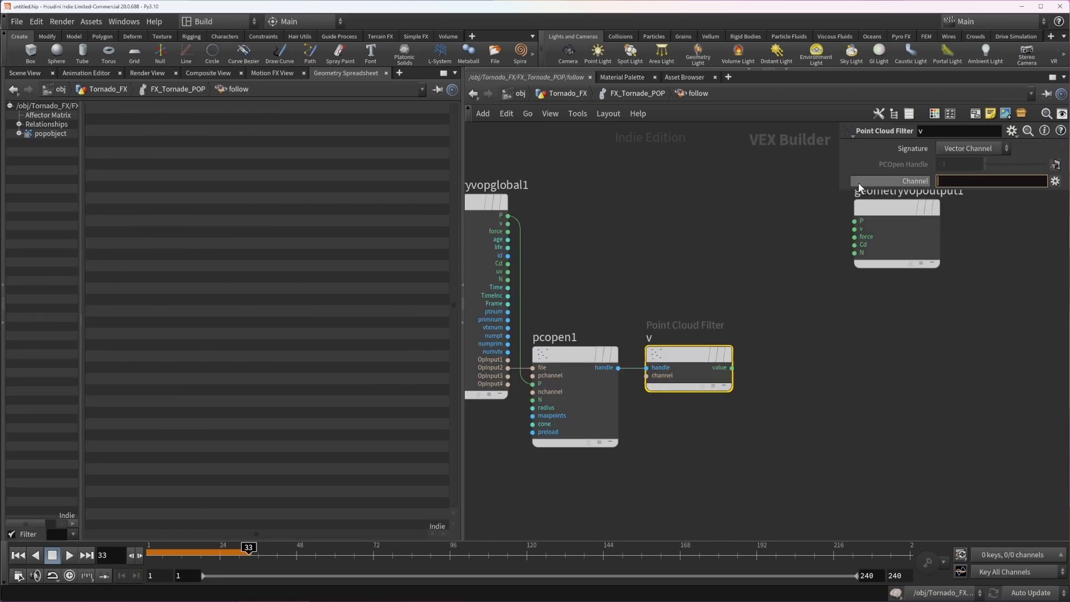
pyautogui.write('v')
pyautogui.press('Return')
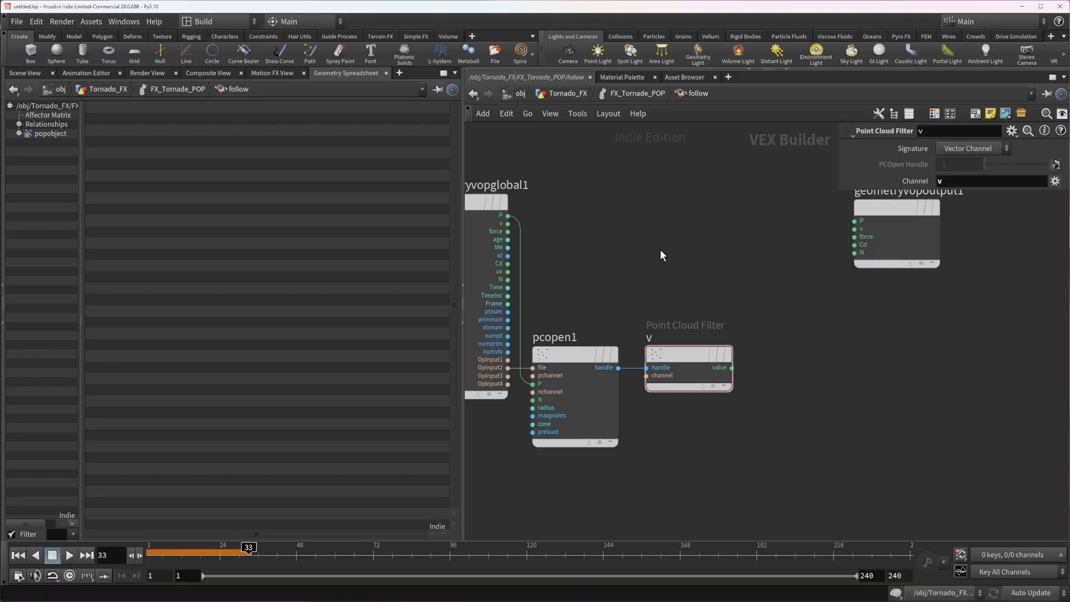
# Add an Add node fed by the v output of geometryvopglobal1 and place it beside geometryvopoutput1.
pyautogui.moveTo(667, 208); pyautogui.dragTo(665, 226, button='middle')
pyautogui.scroll(-3, 626, 238)
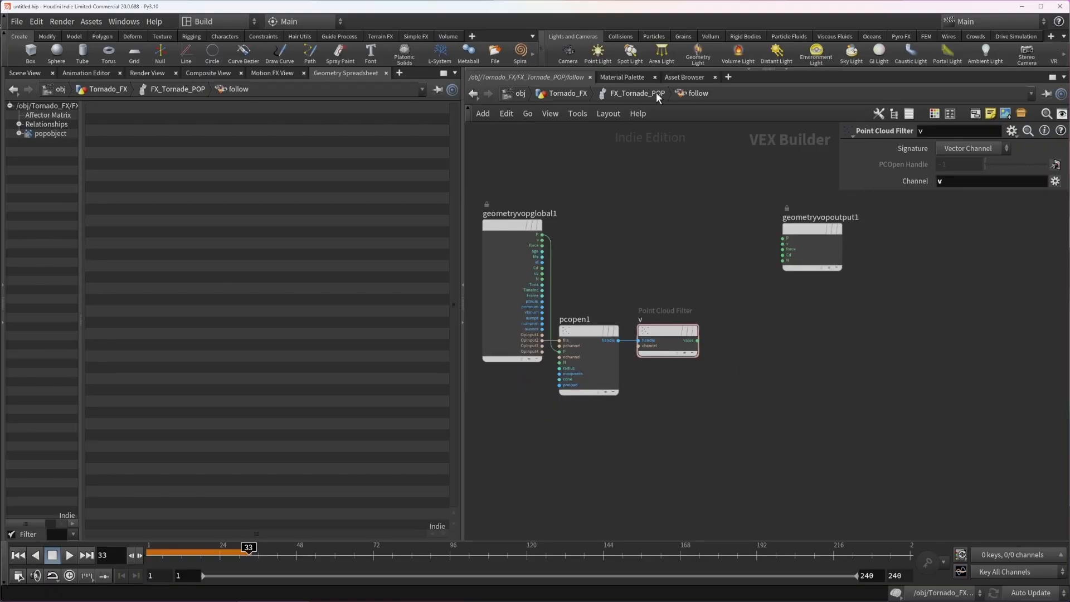
pyautogui.press('Tab')
pyautogui.write('add')
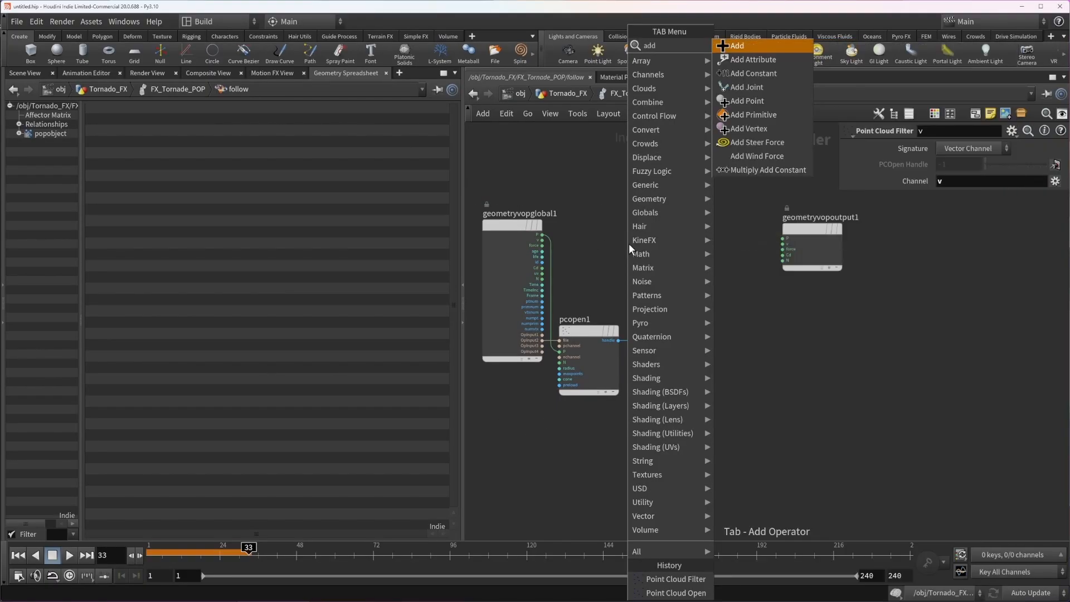
pyautogui.press('Return')
pyautogui.click(629, 243)
pyautogui.click(542, 240)
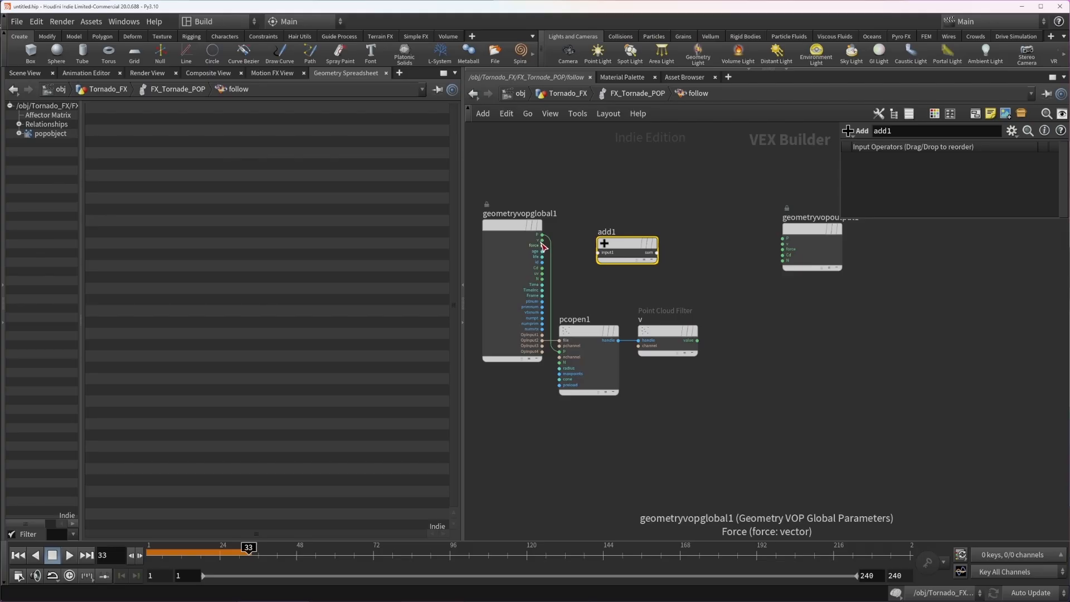
pyautogui.click(598, 253)
pyautogui.moveTo(625, 240); pyautogui.dragTo(733, 243)
# Connect the Point Cloud Filter's value to add1 and the sum of add1 to the v input of geometryvopoutput1.
pyautogui.click(698, 341)
pyautogui.click(678, 237)
pyautogui.moveTo(627, 285); pyautogui.dragTo(694, 420)
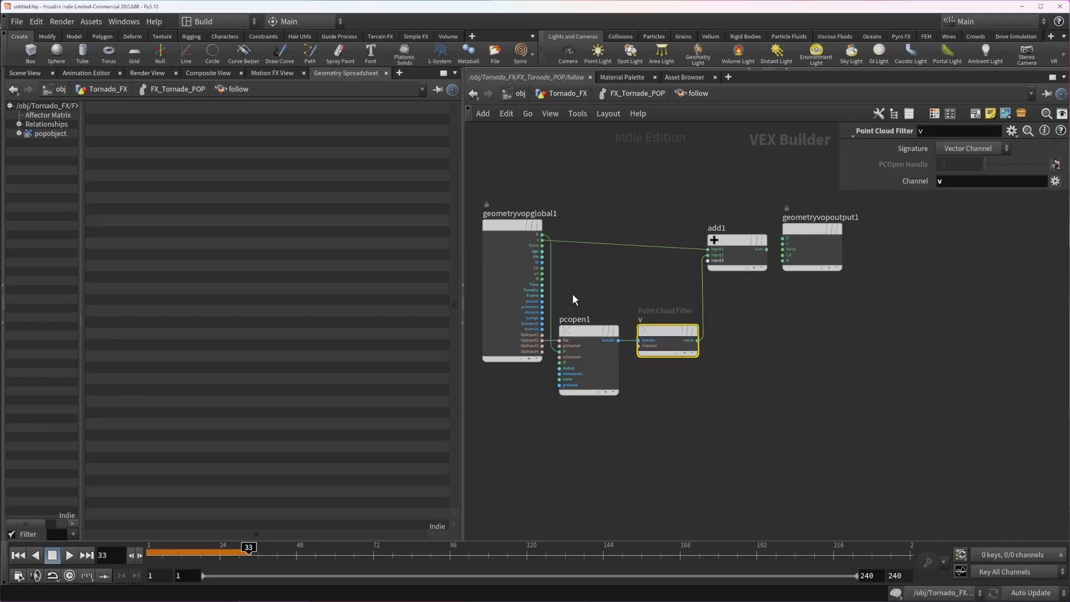
pyautogui.moveTo(573, 293); pyautogui.dragTo(590, 412)
pyautogui.moveTo(649, 278); pyautogui.dragTo(690, 380)
pyautogui.moveTo(756, 365); pyautogui.dragTo(727, 383, button='middle')
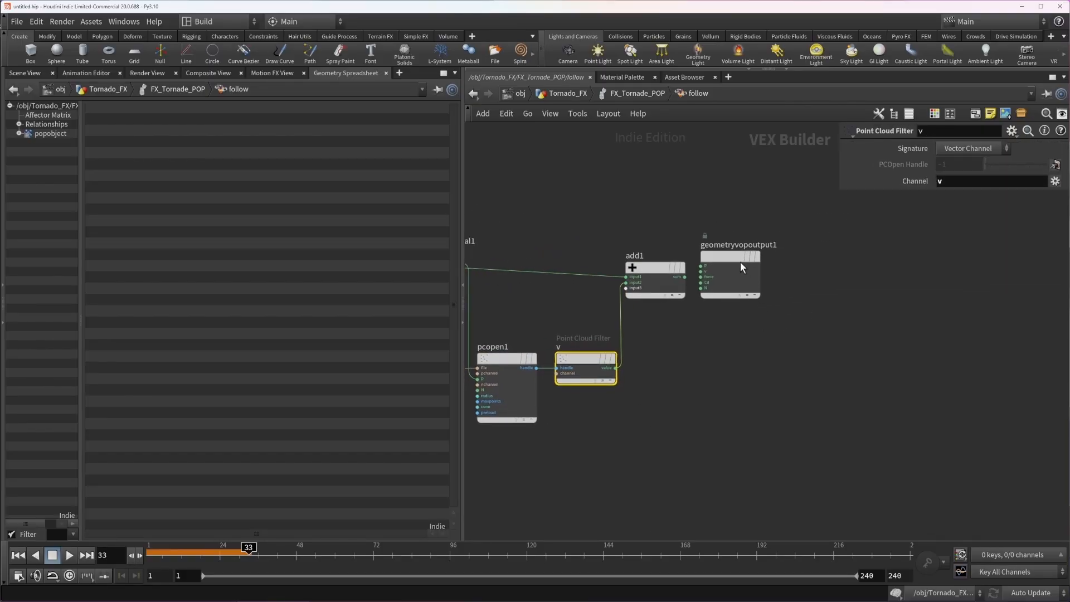
pyautogui.click(685, 277)
pyautogui.click(742, 277)
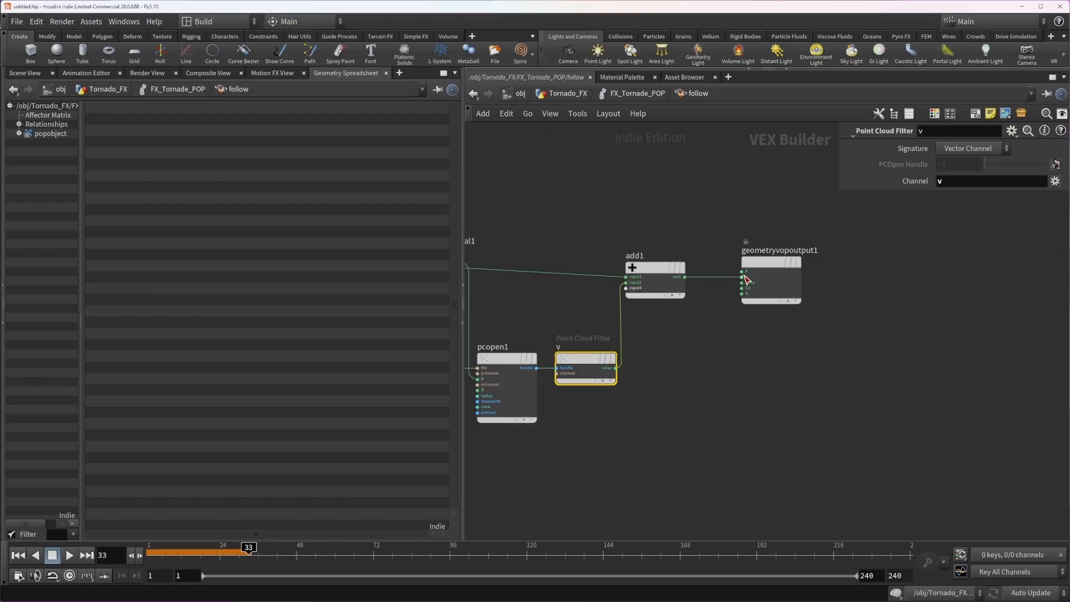
# Play the particle simulation in the scene view of FX_Tornade_POP and inspect the flow from several angles.
pyautogui.click(26, 72)
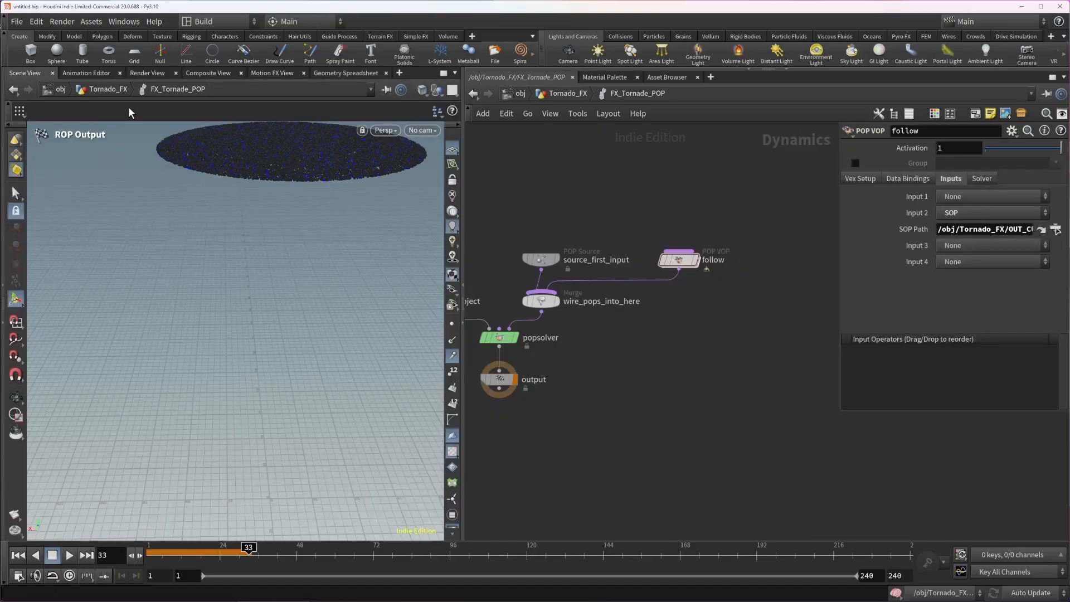
pyautogui.click(70, 555)
pyautogui.click(69, 559)
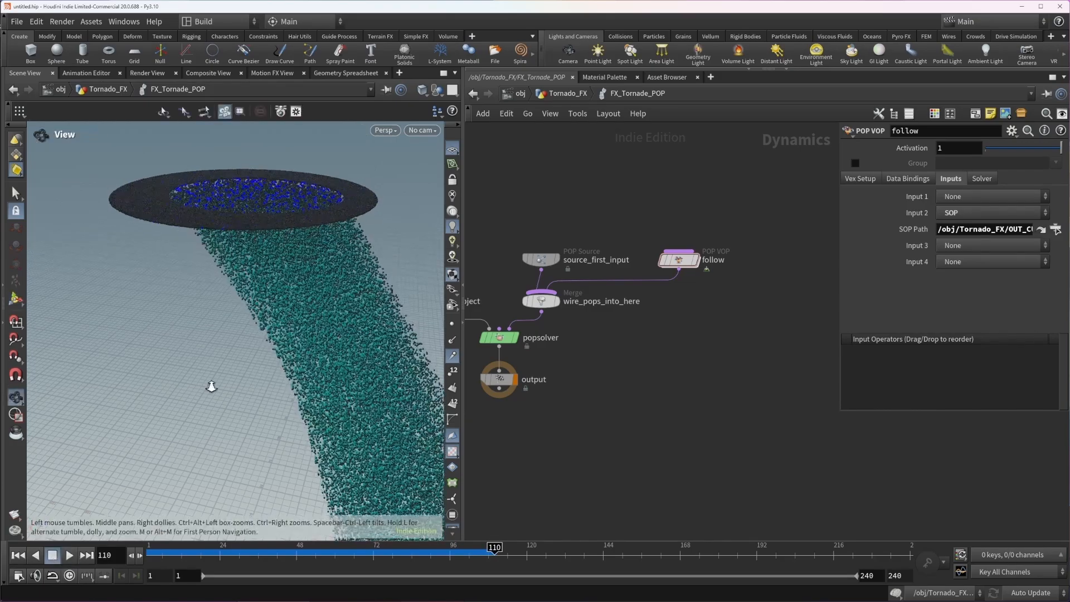
pyautogui.keyDown('alt'); pyautogui.moveTo(210, 385); pyautogui.dragTo(293, 283, button='right'); pyautogui.keyUp('alt')
pyautogui.moveTo(293, 282); pyautogui.dragTo(190, 256)
# Go up to the Tornado_FX network and scrub the simulation to compare the particles with the guide curve.
pyautogui.click(568, 94)
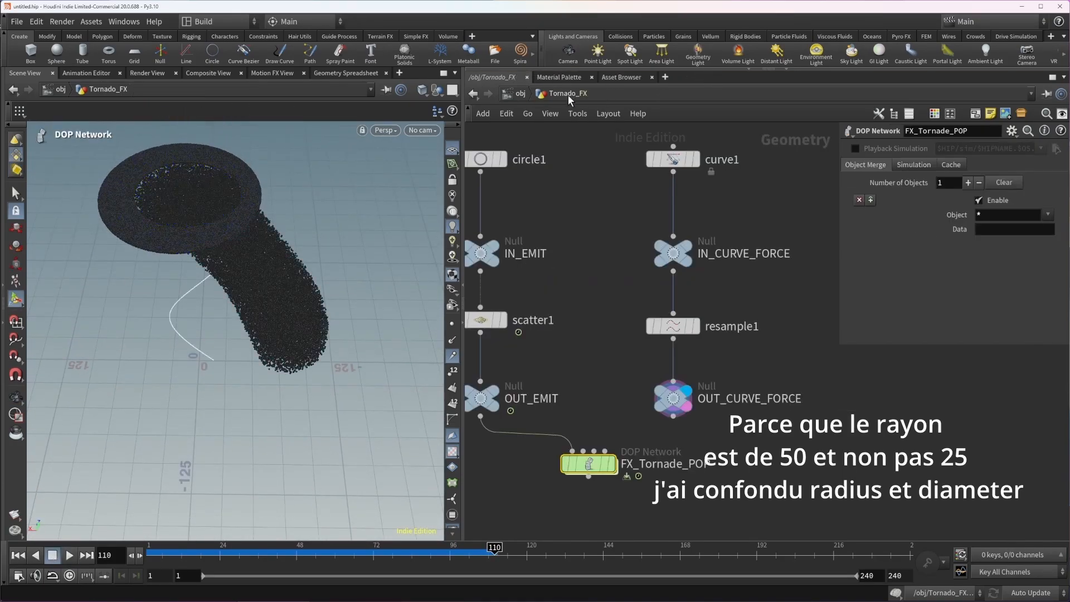
pyautogui.keyDown('alt'); pyautogui.moveTo(180, 343); pyautogui.dragTo(214, 267); pyautogui.keyUp('alt')
pyautogui.moveTo(149, 555); pyautogui.dragTo(280, 562)
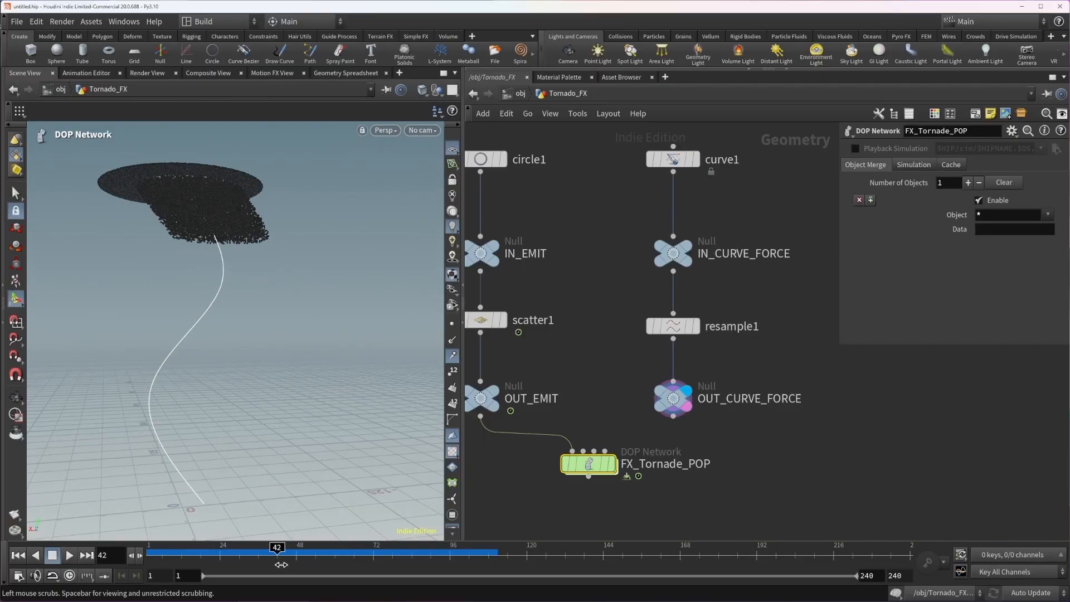
# Reopen the follow VOP network, set the search radius of pcopen1 to 50 and scrub the simulation to check it.
pyautogui.doubleClick(592, 464)
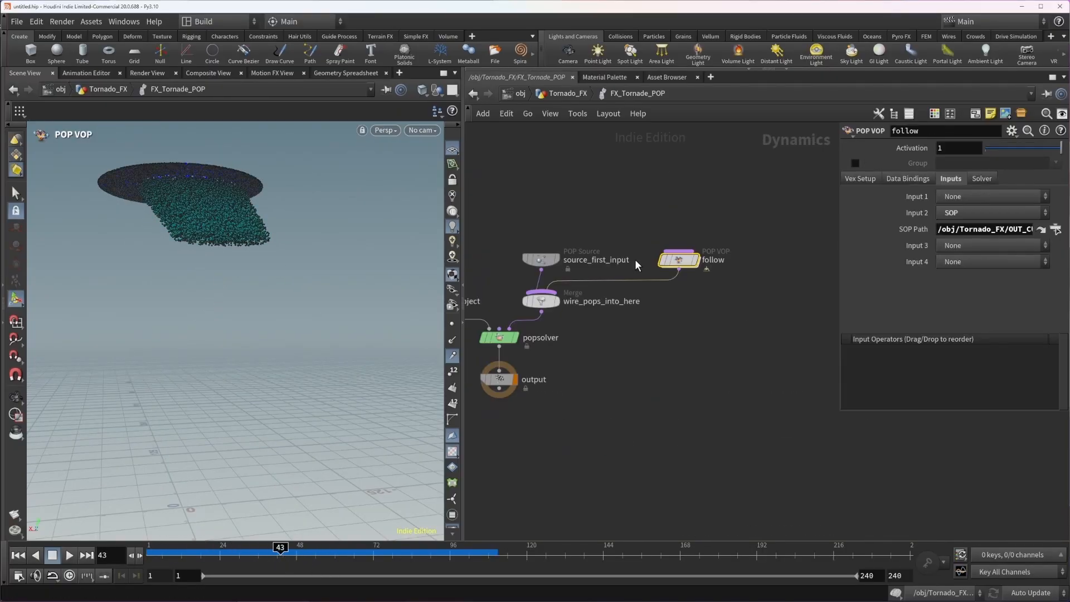
pyautogui.doubleClick(678, 260)
pyautogui.click(960, 237)
pyautogui.write('5')
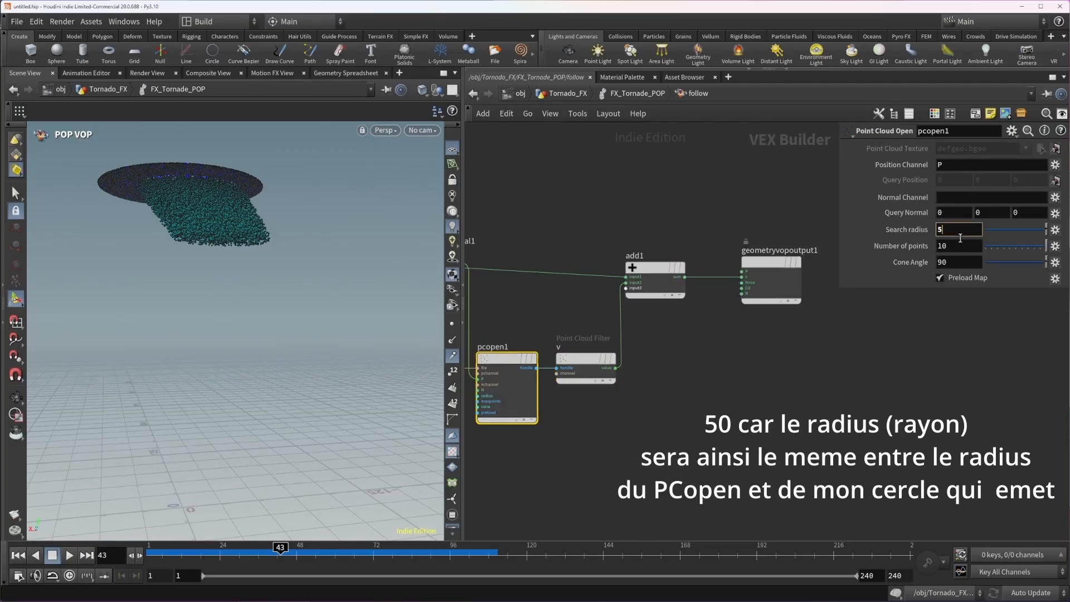
pyautogui.write('0')
pyautogui.press('Return')
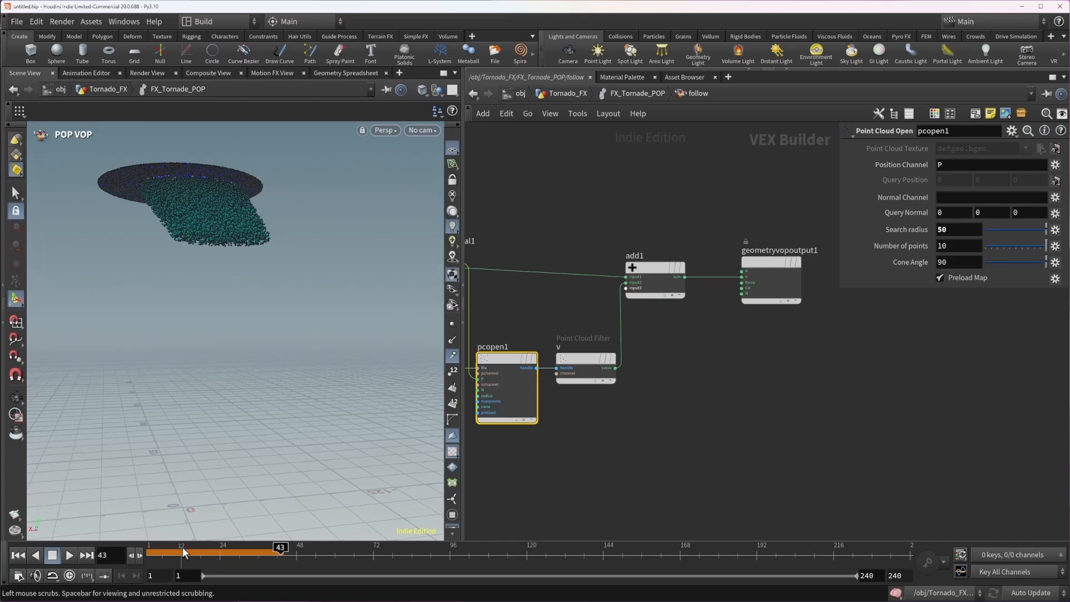
pyautogui.moveTo(156, 553); pyautogui.dragTo(323, 557)
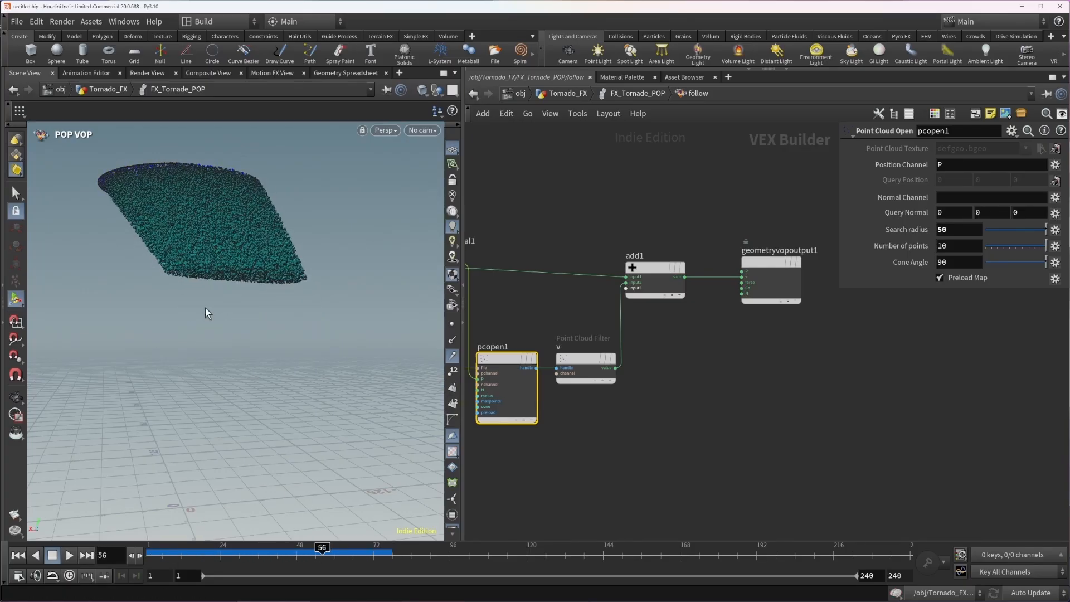
pyautogui.keyDown('alt'); pyautogui.moveTo(200, 268); pyautogui.dragTo(170, 332); pyautogui.keyUp('alt')
# Set the search radius of pcopen1 to 60 and scrub through the simulation to check the particles.
pyautogui.click(969, 231)
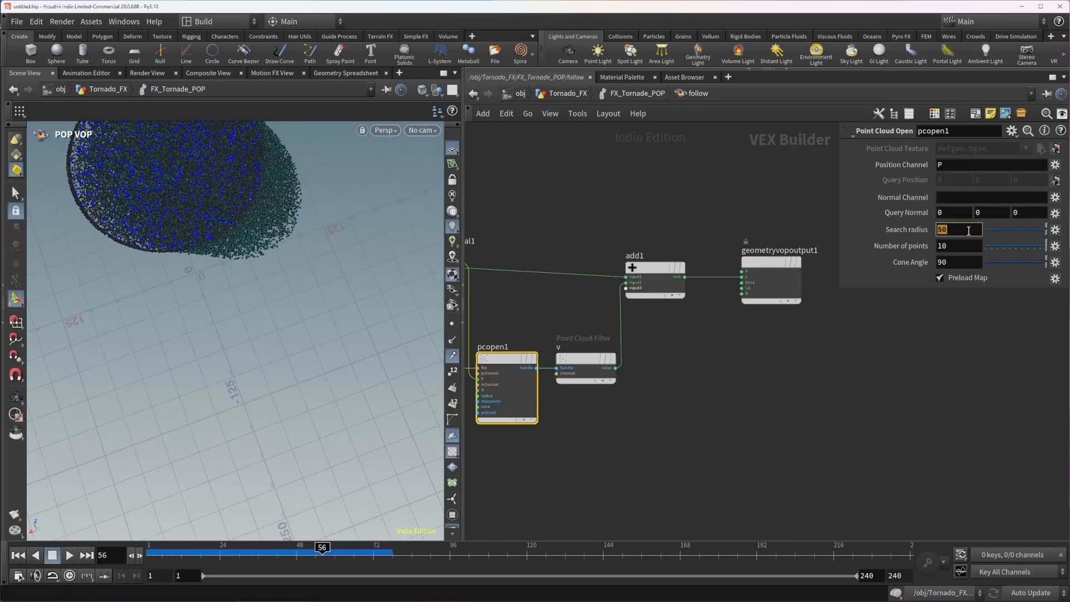
pyautogui.press('Return')
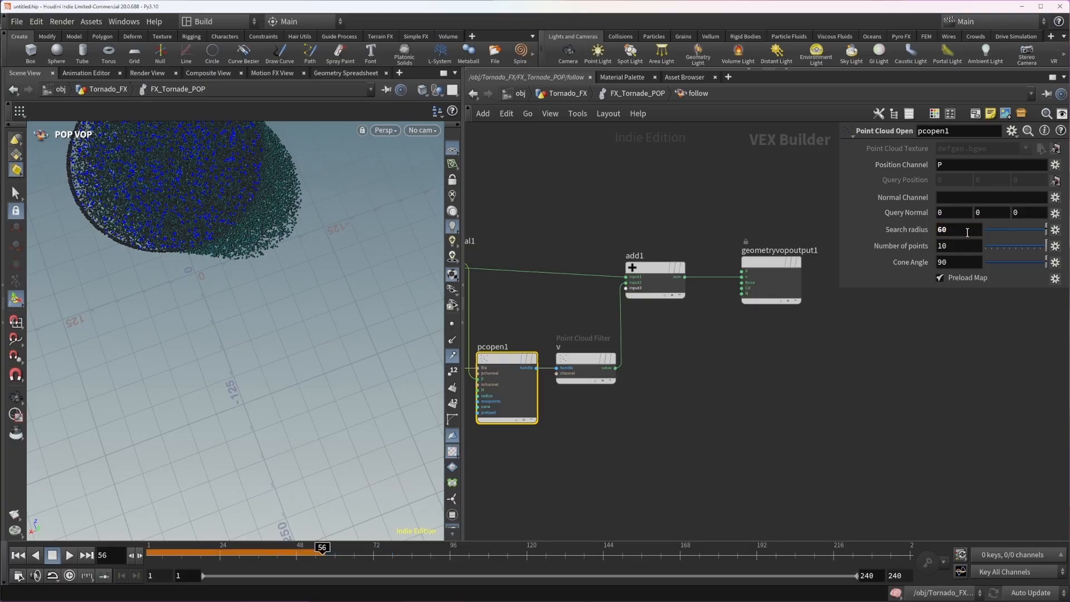
pyautogui.moveTo(147, 559); pyautogui.dragTo(322, 559)
pyautogui.keyDown('alt'); pyautogui.moveTo(281, 371); pyautogui.dragTo(270, 340); pyautogui.keyUp('alt')
pyautogui.keyDown('alt'); pyautogui.moveTo(270, 339); pyautogui.dragTo(224, 314); pyautogui.keyUp('alt')
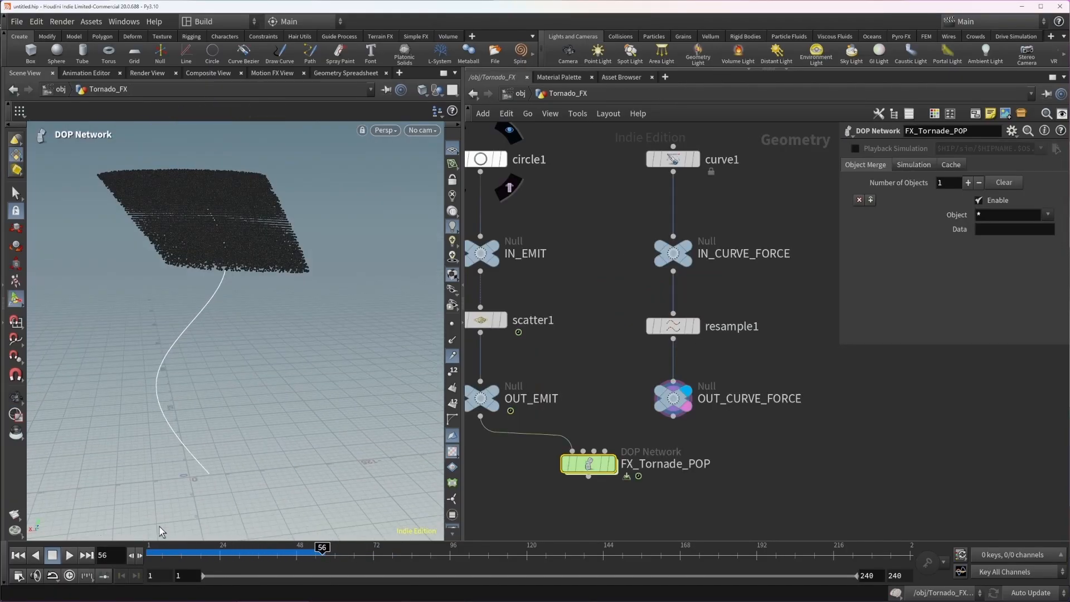
# Scrub the simulation in the Tornado_FX network to examine how particles follow the curve and return to FX_Tornade_POP.
pyautogui.moveTo(149, 558); pyautogui.dragTo(425, 555)
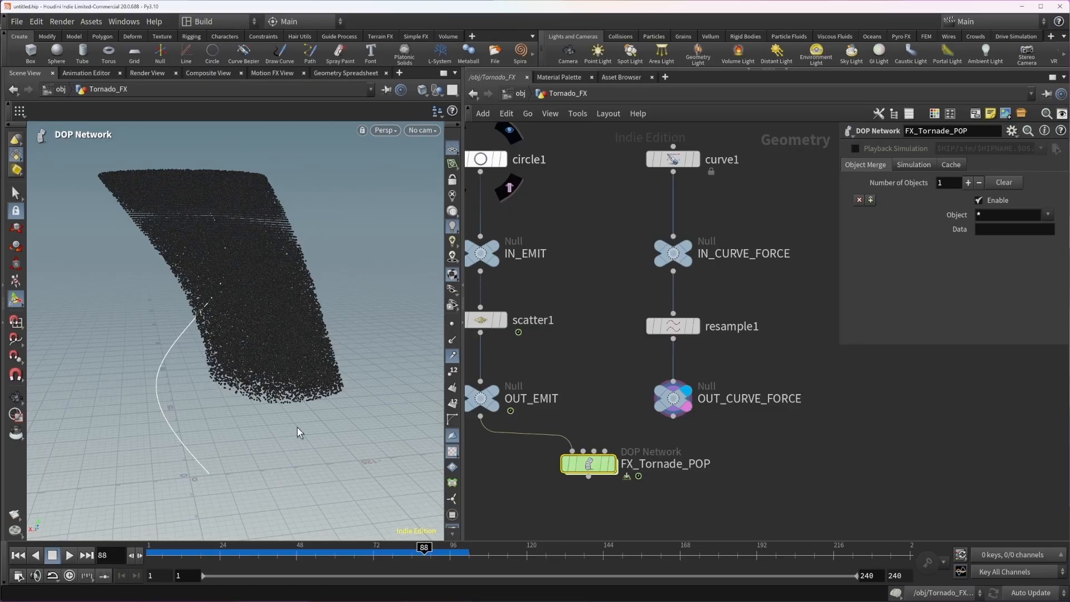
pyautogui.moveTo(222, 555); pyautogui.dragTo(517, 557)
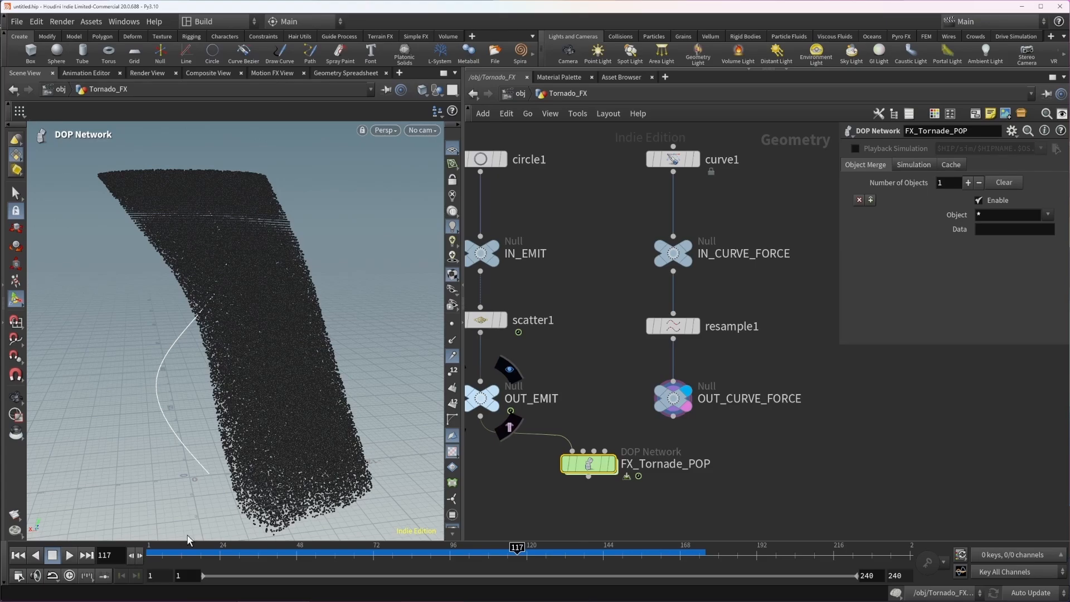
pyautogui.moveTo(156, 549); pyautogui.dragTo(354, 546)
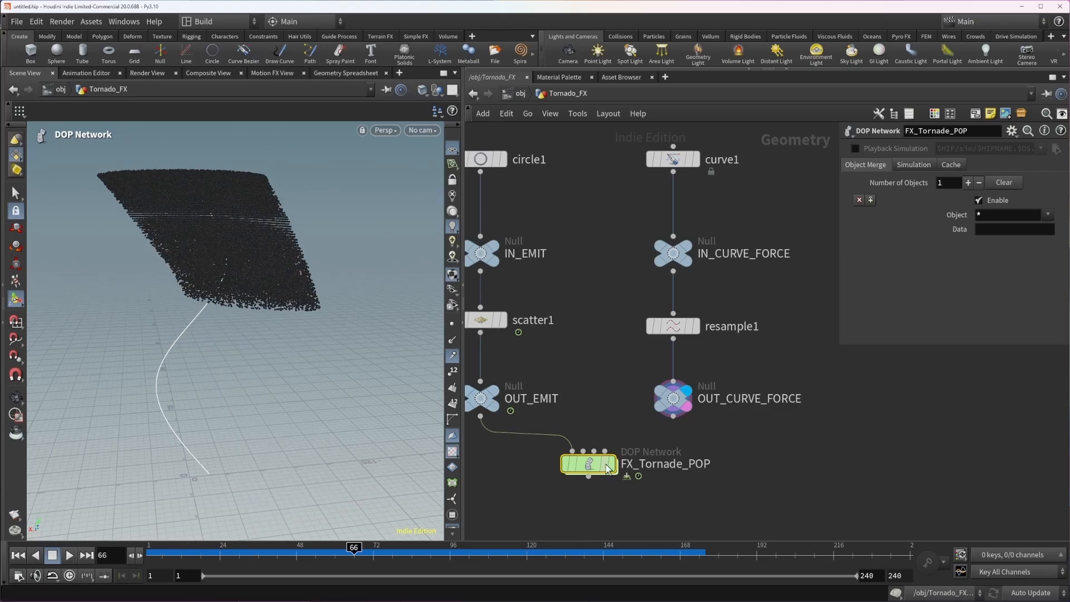
pyautogui.doubleClick(586, 470)
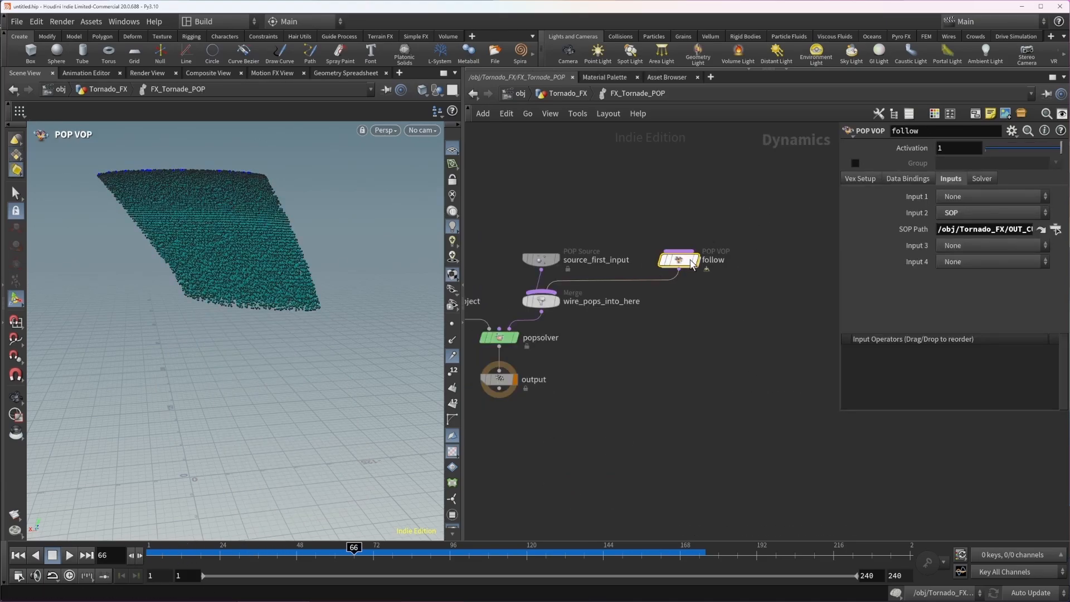
# Add a POP VOP named conserve and connect its output to the input of the follow node.
pyautogui.press('Tab')
pyautogui.write('popvop')
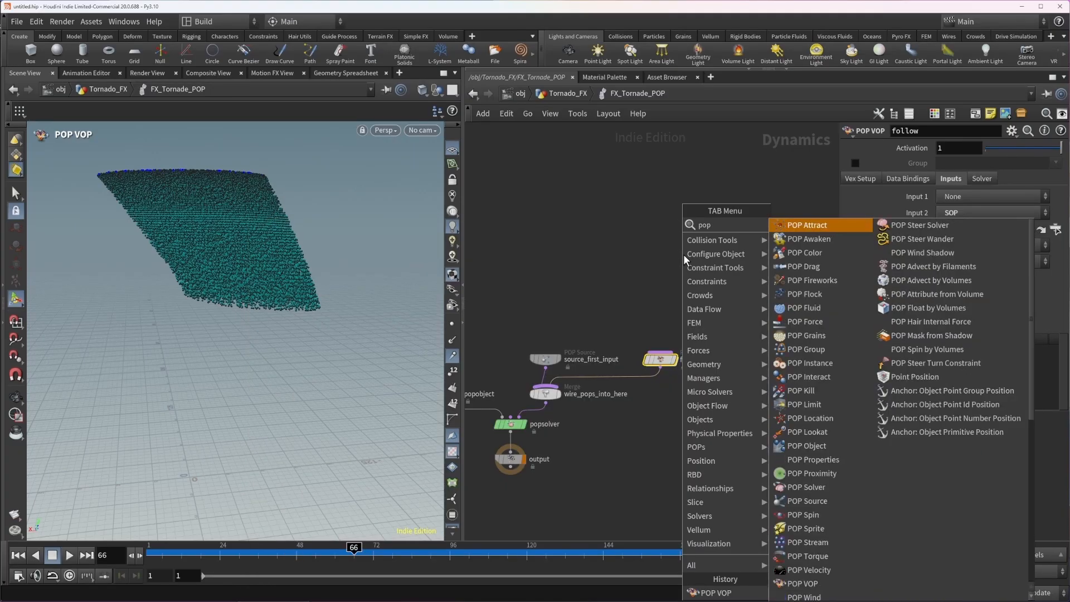
pyautogui.press('Return')
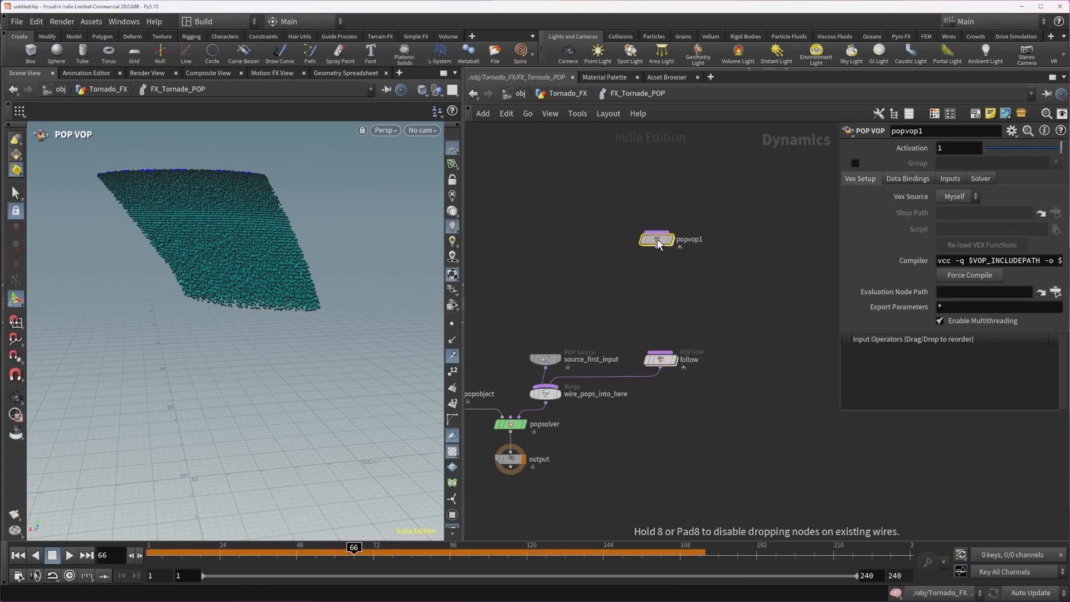
pyautogui.click(665, 219)
pyautogui.doubleClick(704, 215)
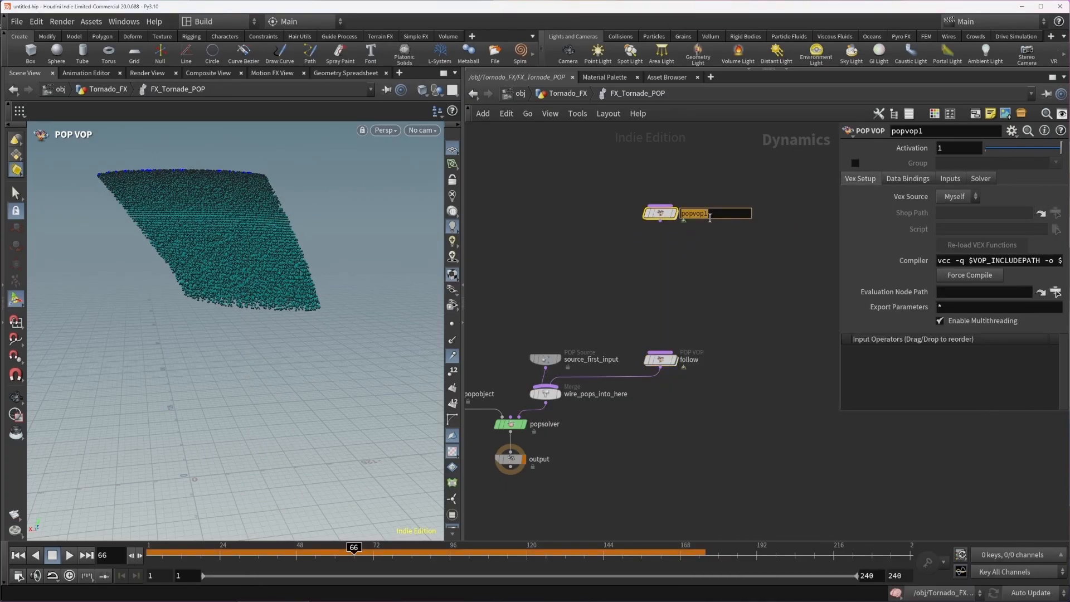
pyautogui.write('conserve')
pyautogui.press('Return')
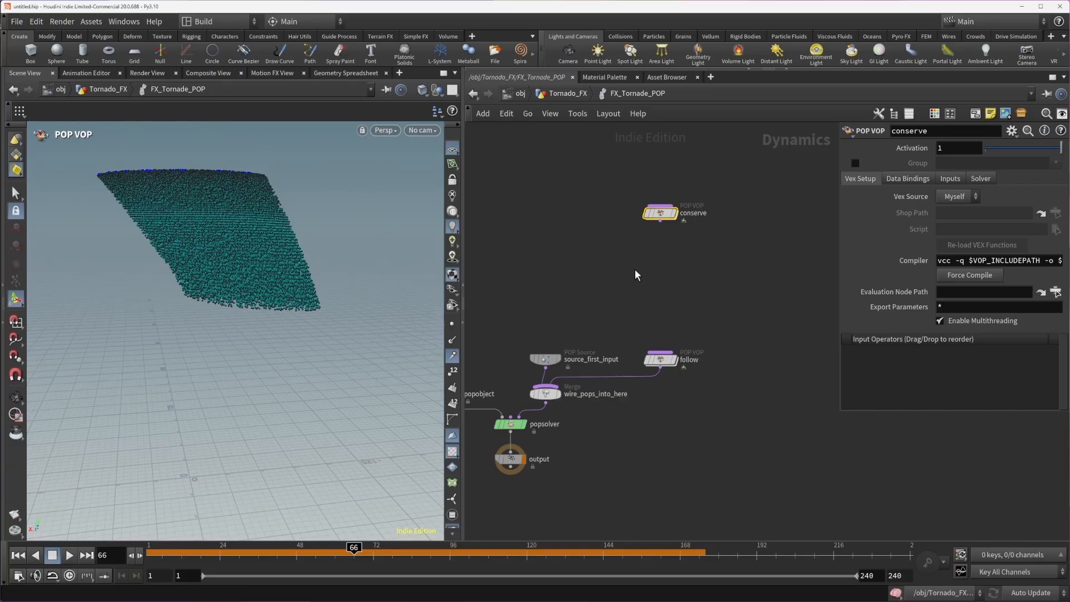
pyautogui.click(660, 221)
pyautogui.click(670, 334)
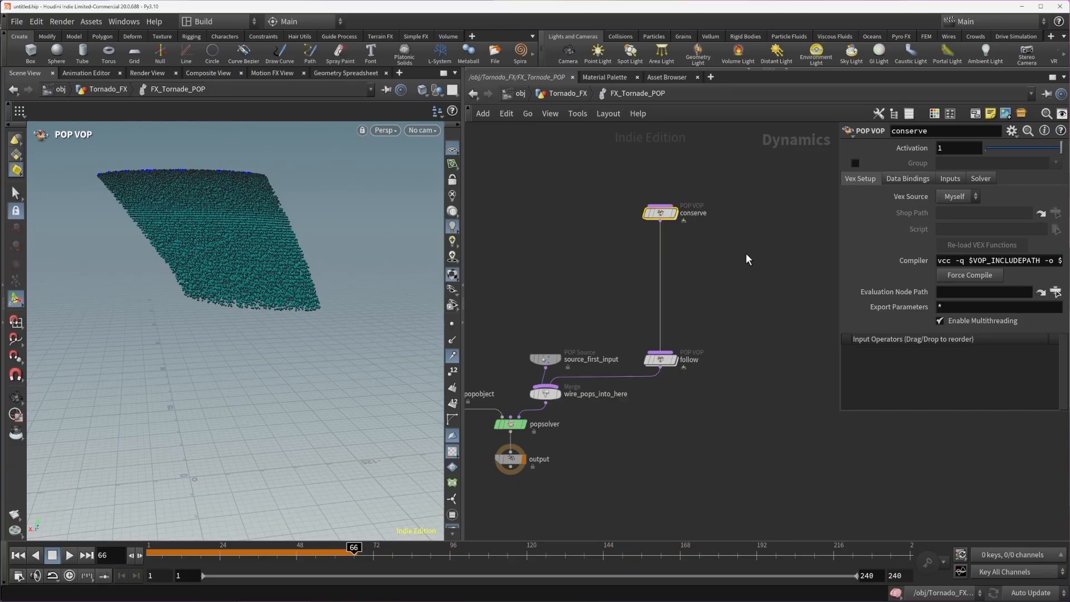
# Inside the conserve VOP, connect global v to the output v and insert a Multiply node between them.
pyautogui.doubleClick(661, 217)
pyautogui.click(630, 315)
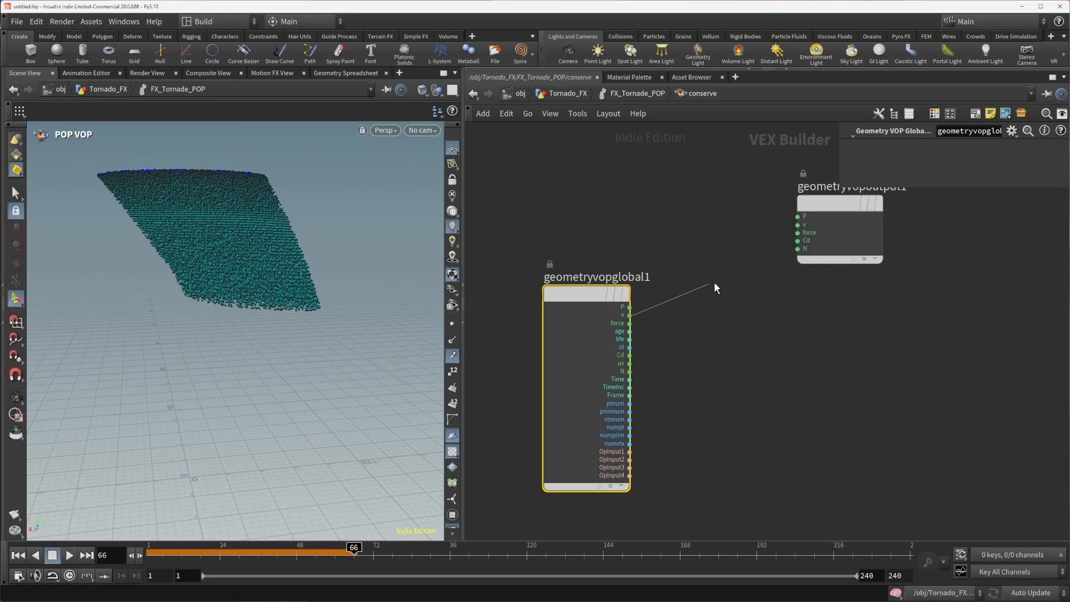
pyautogui.click(804, 225)
pyautogui.moveTo(827, 204); pyautogui.dragTo(765, 301)
pyautogui.press('Tab')
pyautogui.write('multiply')
pyautogui.press('Return')
pyautogui.click(881, 291)
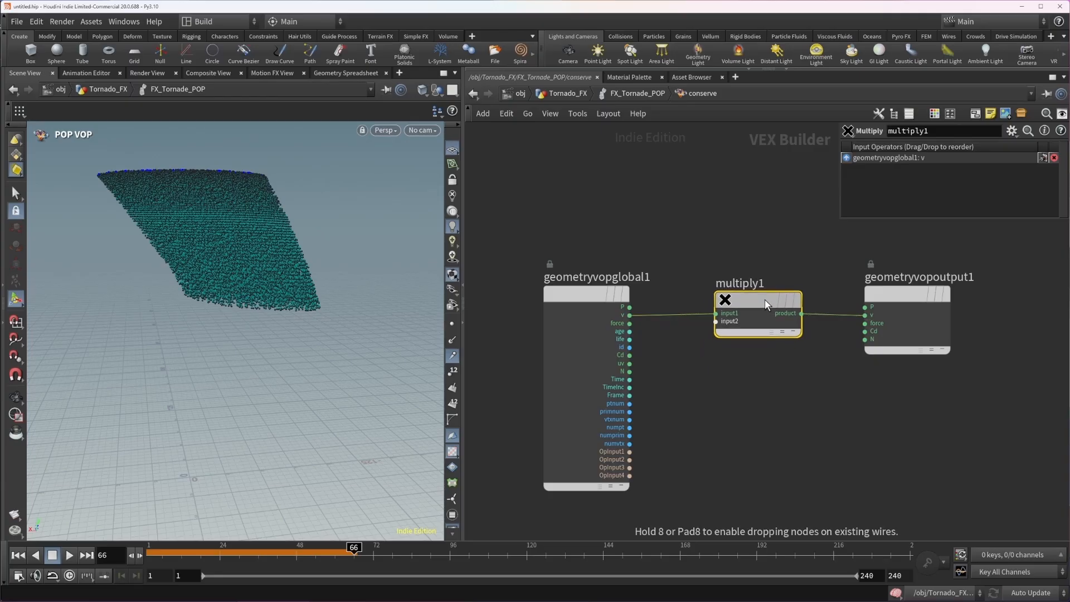
# Promote input2 of multiply1 to a parameter and check it on the conserve node.
pyautogui.rightClick(730, 323)
pyautogui.click(743, 329)
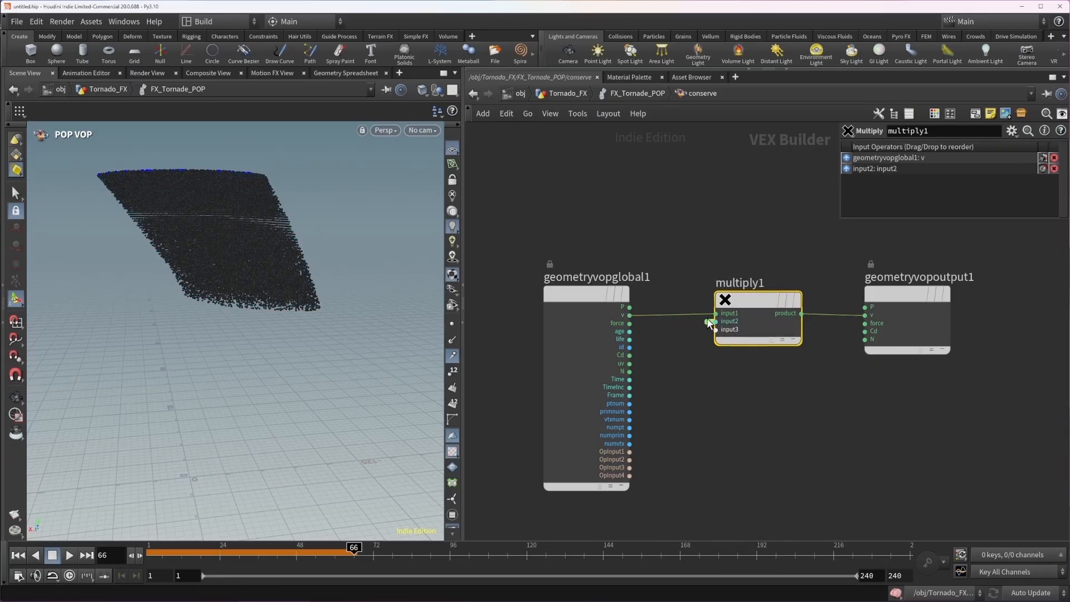
pyautogui.click(651, 96)
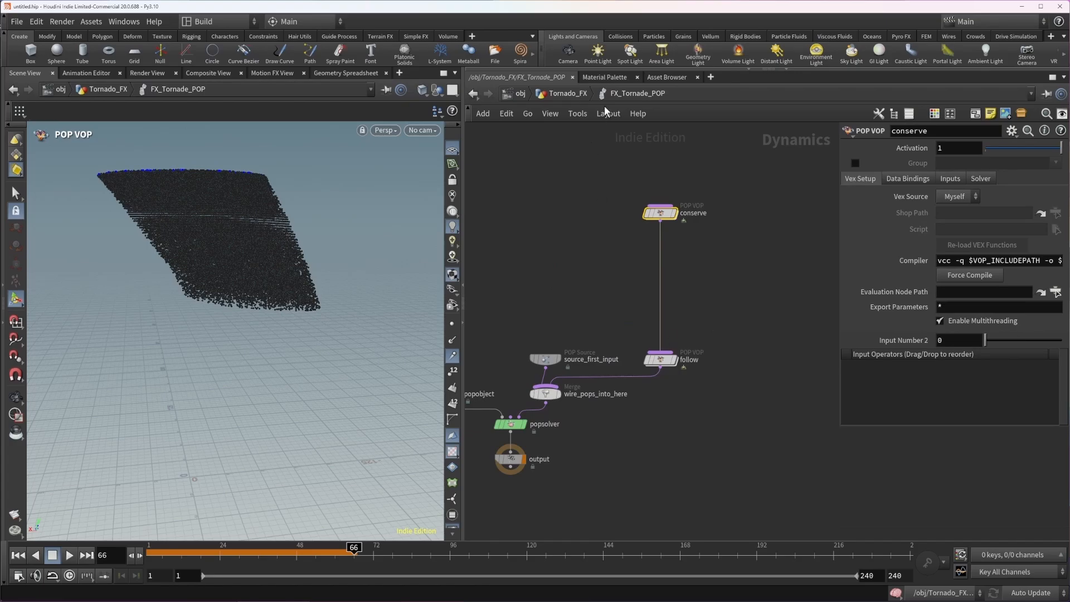
pyautogui.doubleClick(660, 213)
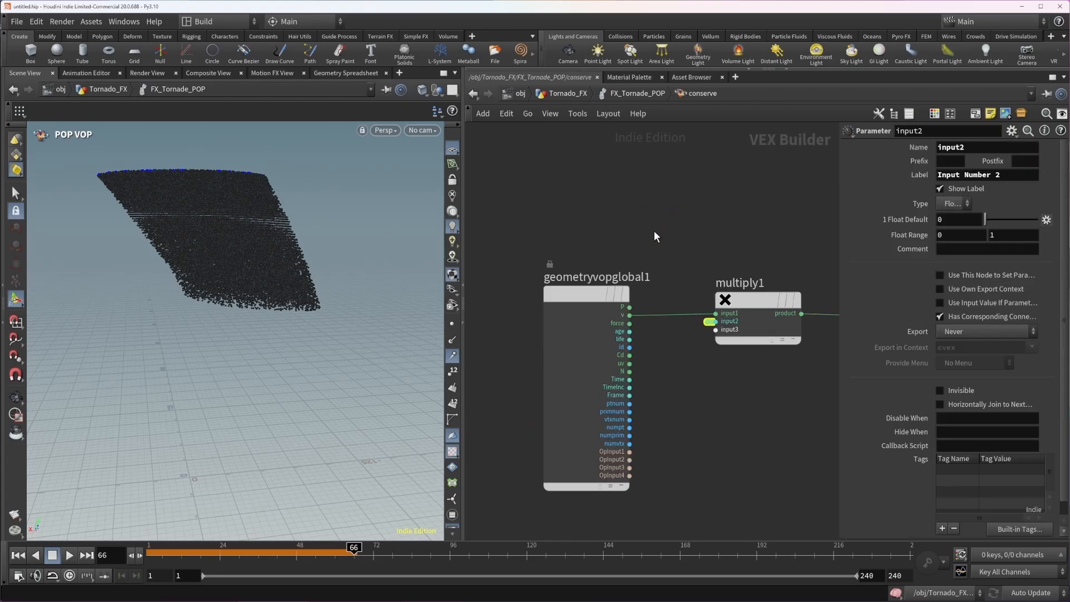
# Set both the name and the label of the promoted input2 parameter to conserve.
pyautogui.doubleClick(979, 149)
pyautogui.write('conserve')
pyautogui.press('Tab')
pyautogui.write('c')
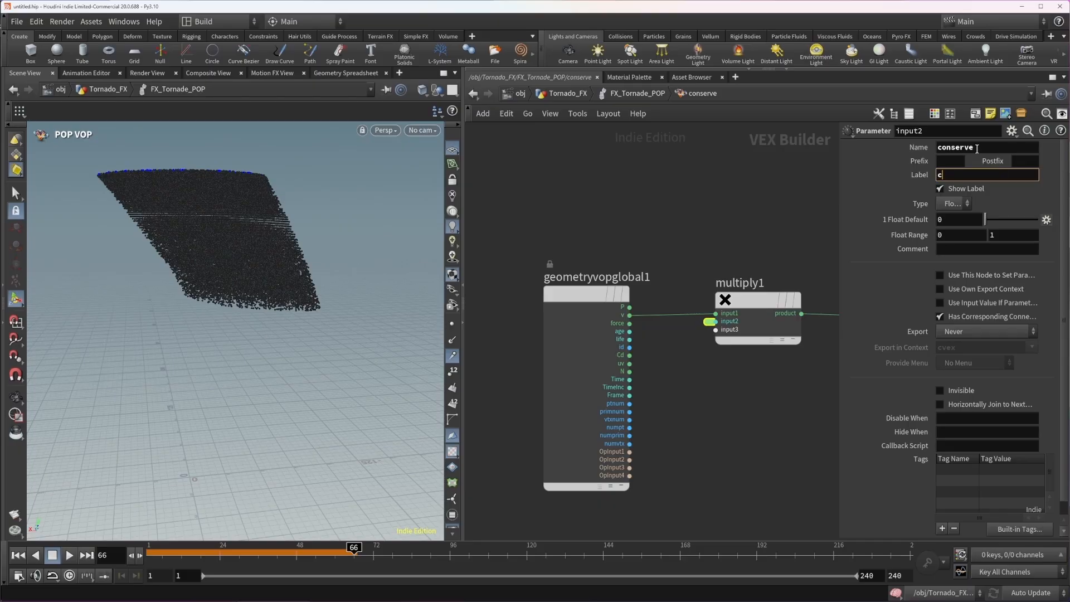
pyautogui.write('onserve')
pyautogui.press('Return')
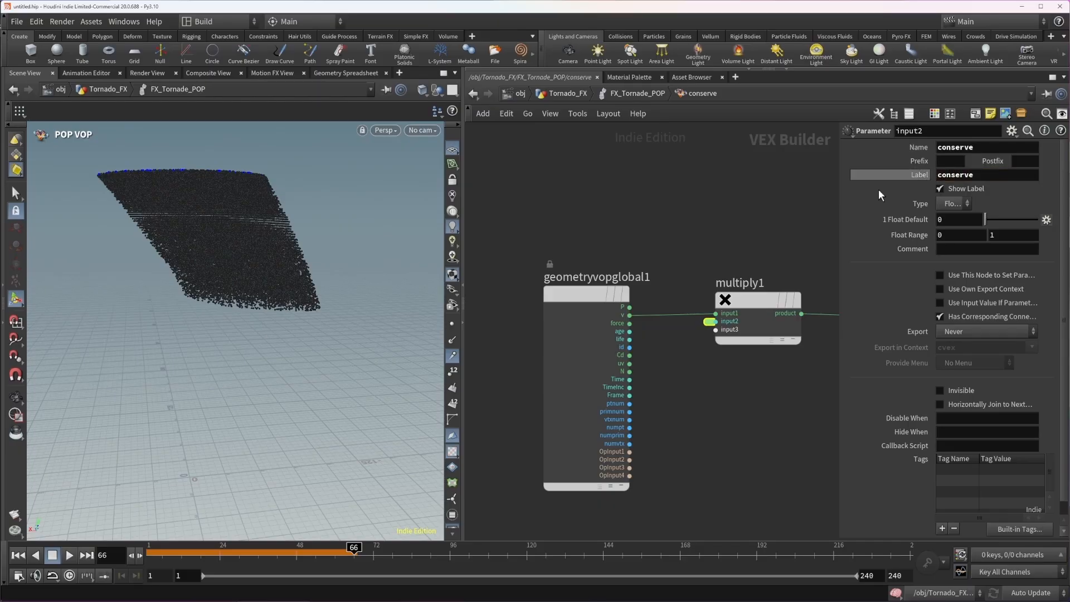
pyautogui.moveTo(718, 240); pyautogui.dragTo(678, 230, button='middle')
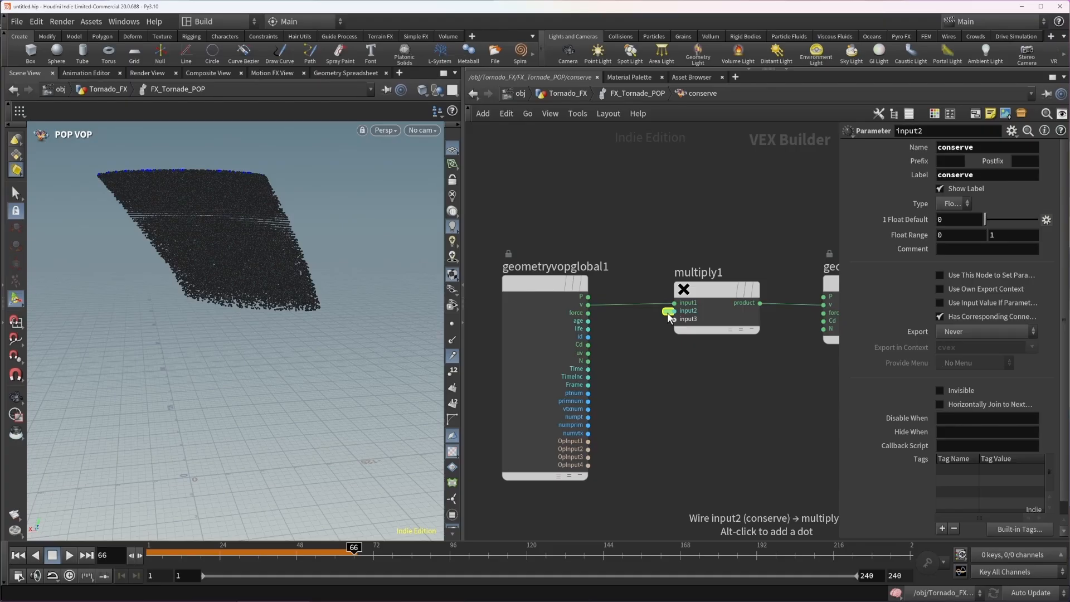
# Set the conserve parameter to 0.8 on the conserve POP VOP and play the simulation from the first frame.
pyautogui.click(626, 93)
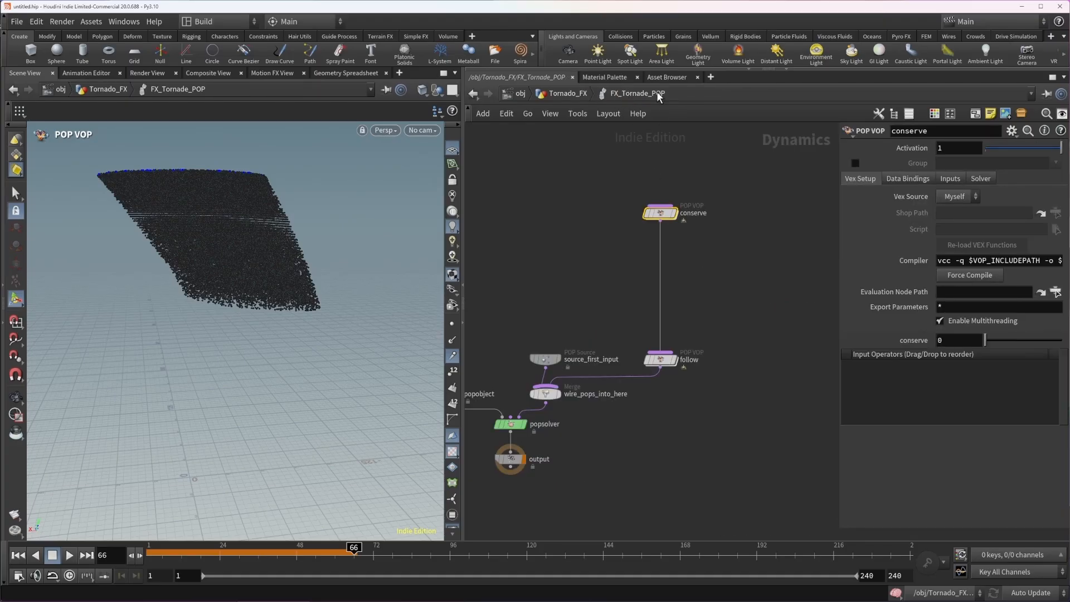
pyautogui.click(958, 344)
pyautogui.write('0.')
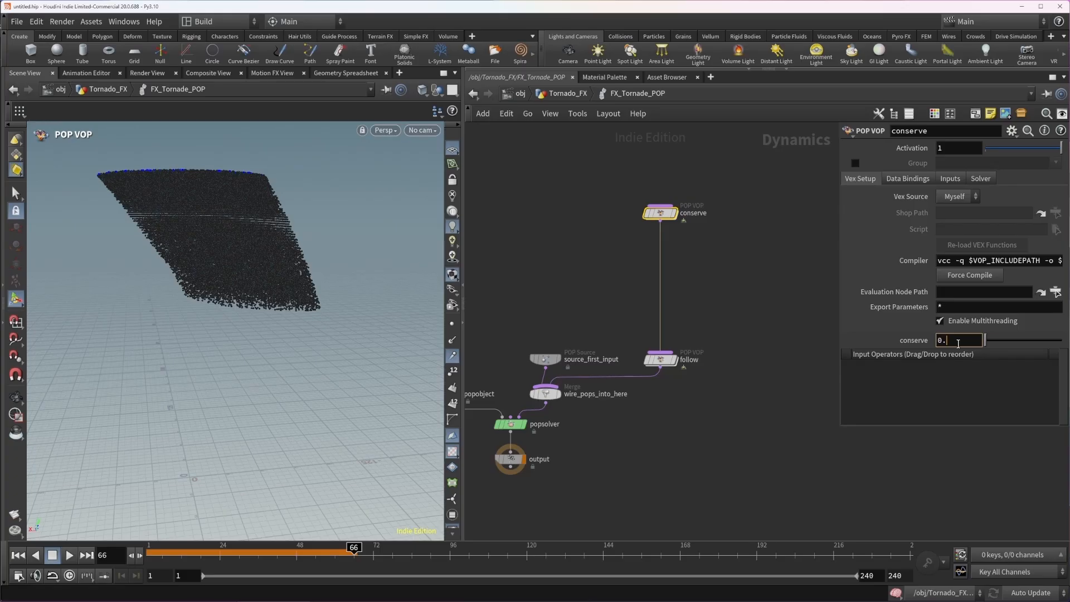
pyautogui.write('8')
pyautogui.press('Return')
pyautogui.click(18, 556)
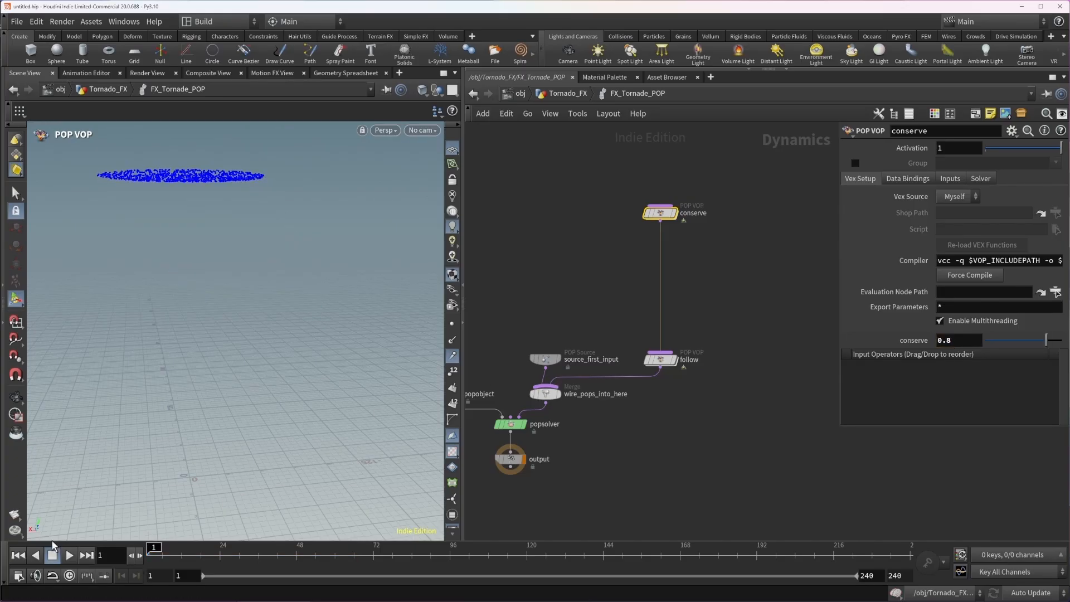
pyautogui.click(69, 555)
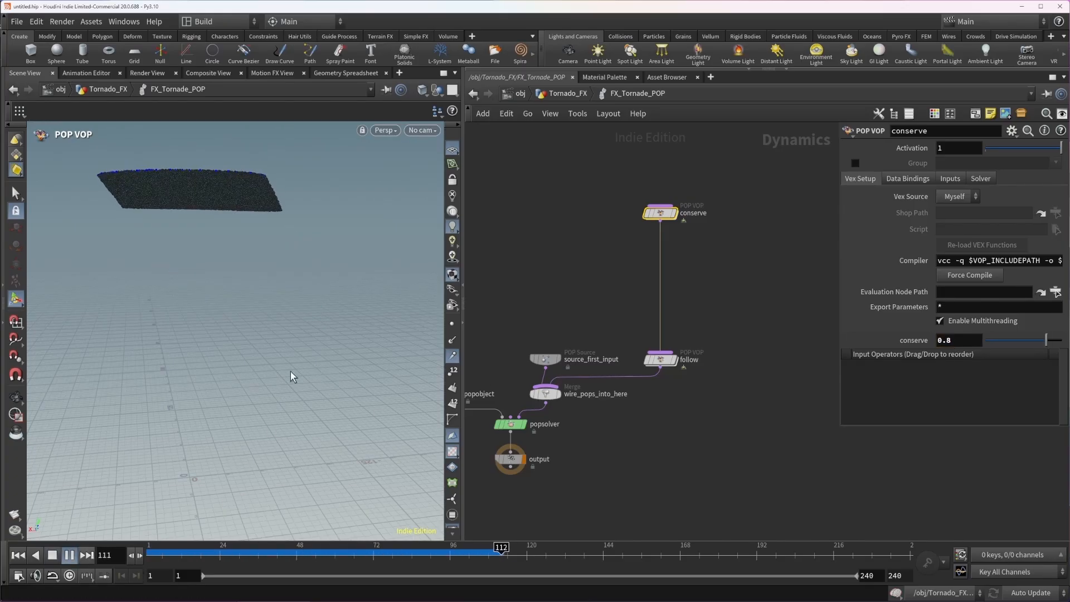
# Replay the simulation in the Tornado_FX network against the guide curve, then return to FX_Tornade_POP and scrub through it.
pyautogui.click(564, 94)
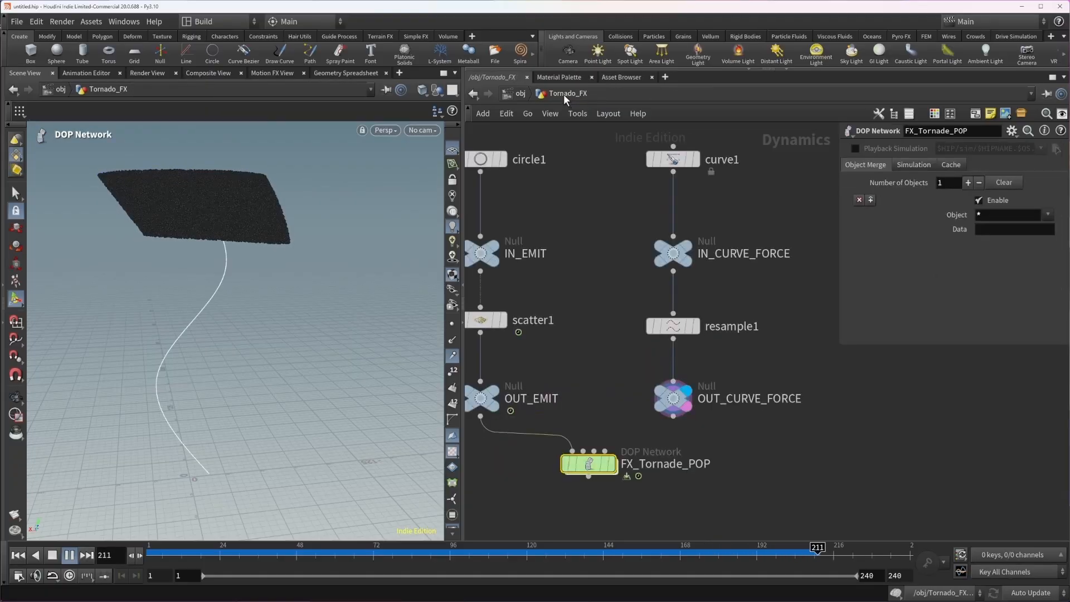
pyautogui.press('Return')
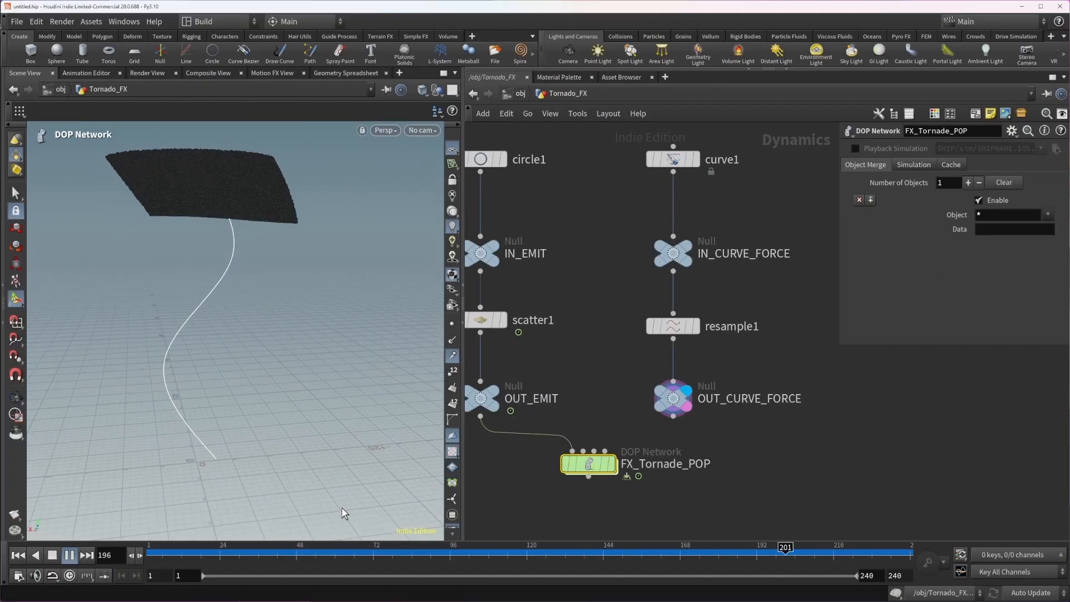
pyautogui.click(51, 555)
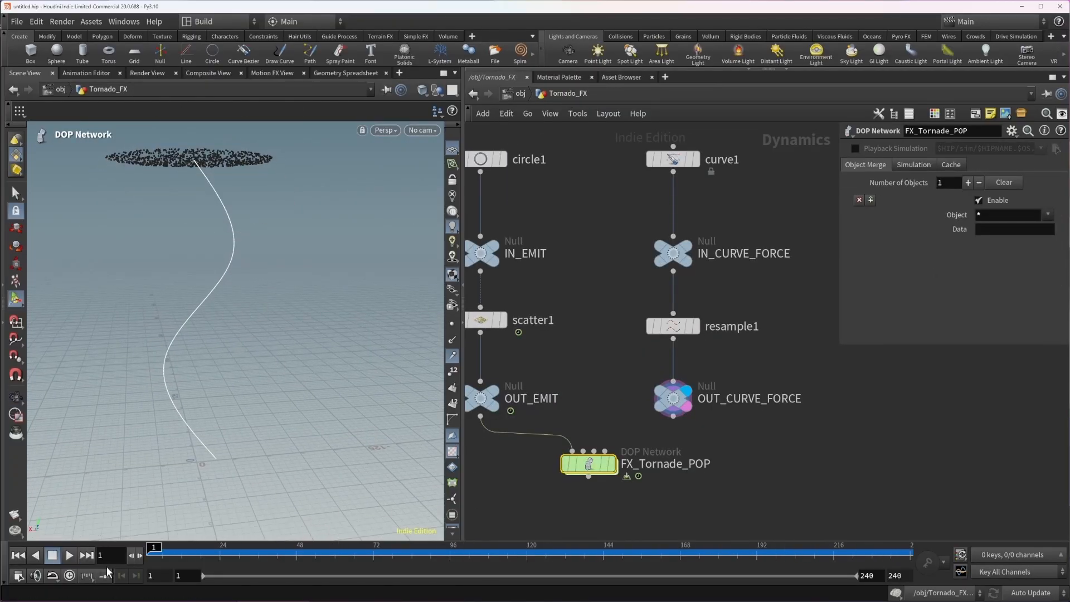
pyautogui.click(68, 556)
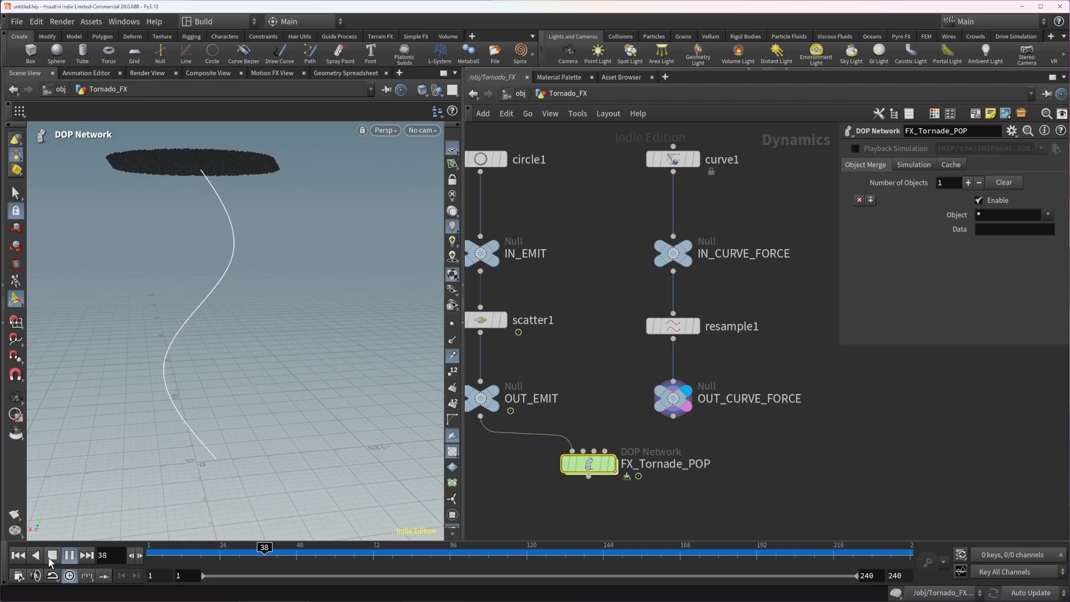
pyautogui.click(68, 555)
pyautogui.doubleClick(587, 464)
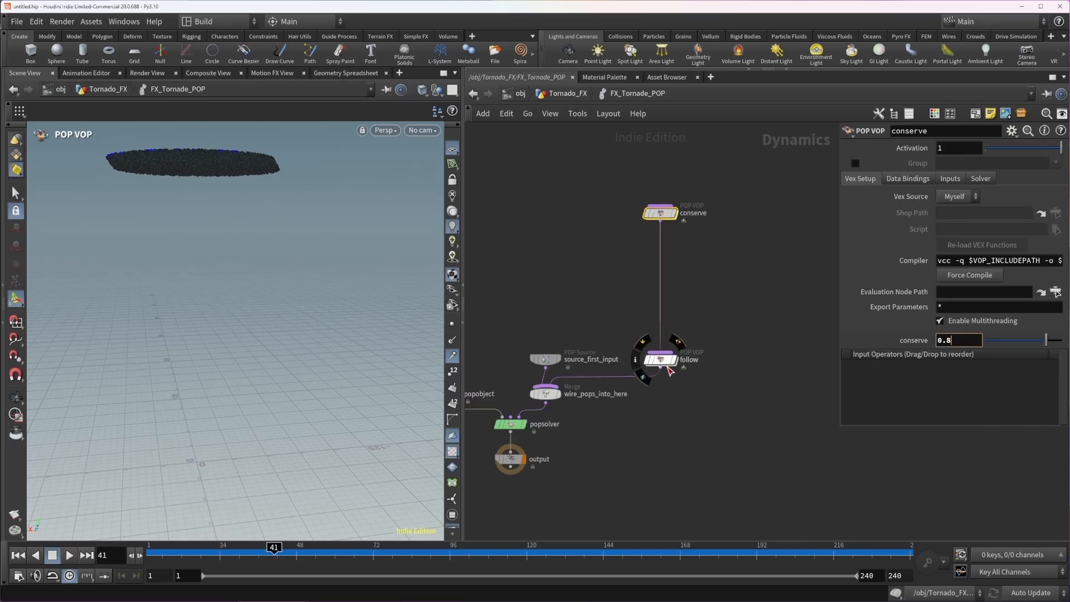
pyautogui.moveTo(672, 369)
pyautogui.moveTo(162, 556); pyautogui.dragTo(648, 548)
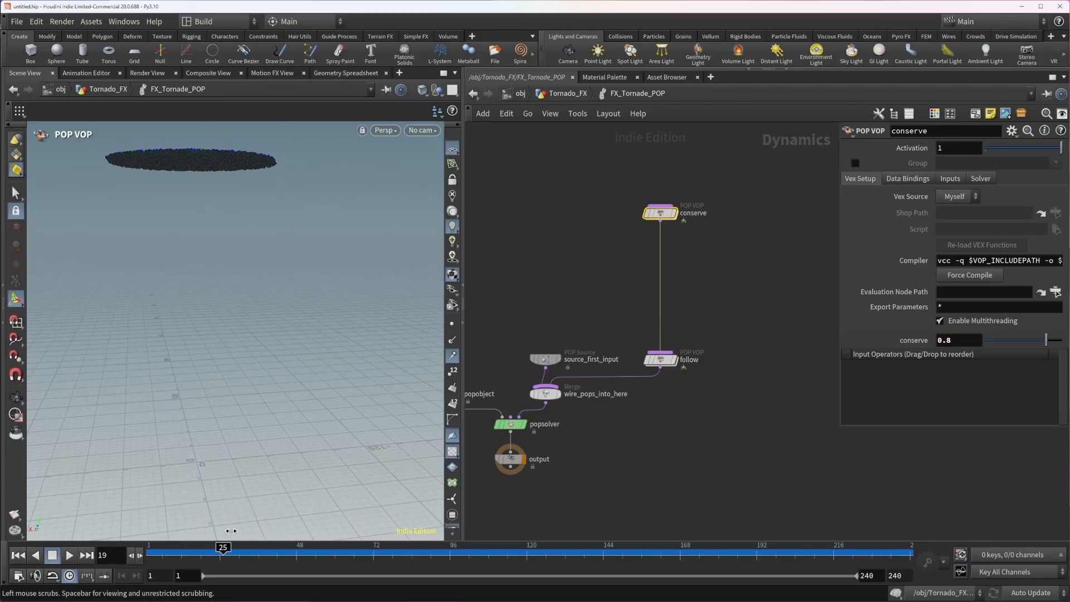
# Inside the follow VOP, insert a Multiply node between the Point Cloud Filter v and add1.
pyautogui.doubleClick(663, 365)
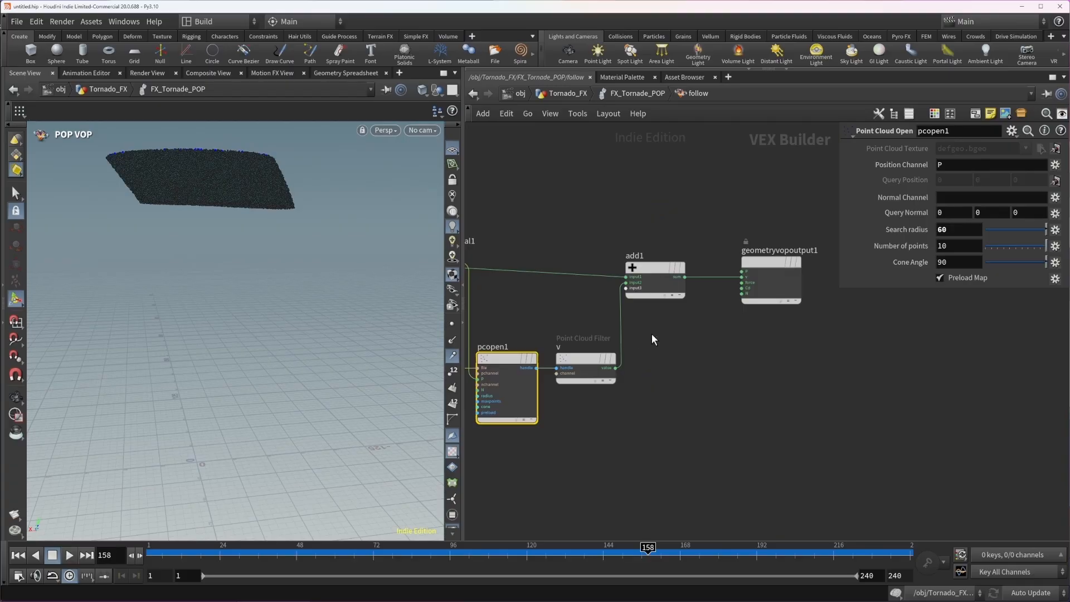
pyautogui.moveTo(619, 184); pyautogui.dragTo(765, 287)
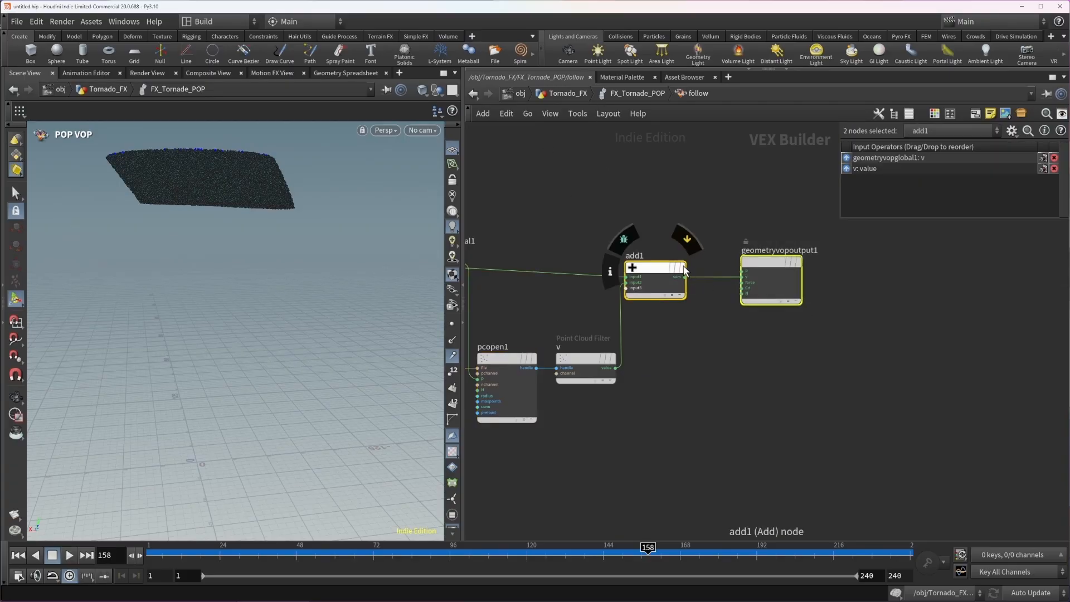
pyautogui.moveTo(663, 267); pyautogui.dragTo(728, 363)
pyautogui.press('Tab')
pyautogui.write('mult')
pyautogui.press('Return')
pyautogui.click(684, 261)
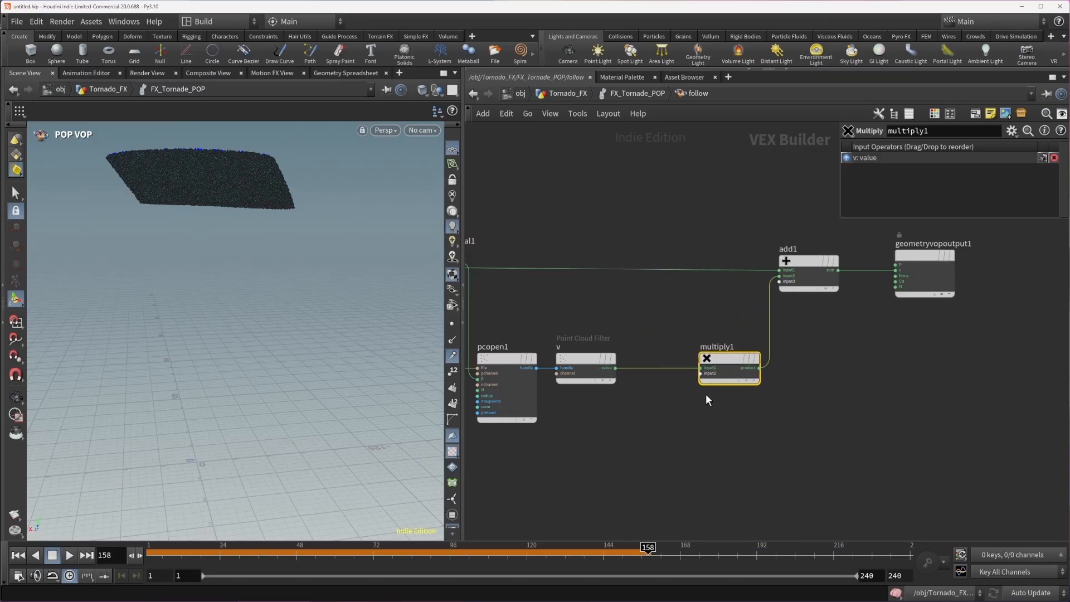
# Promote input2 of the follow VOP's multiply1 to a parameter labelled mult Follow and named multfollow.
pyautogui.scroll(3, 706, 385)
pyautogui.rightClick(709, 369)
pyautogui.click(719, 371)
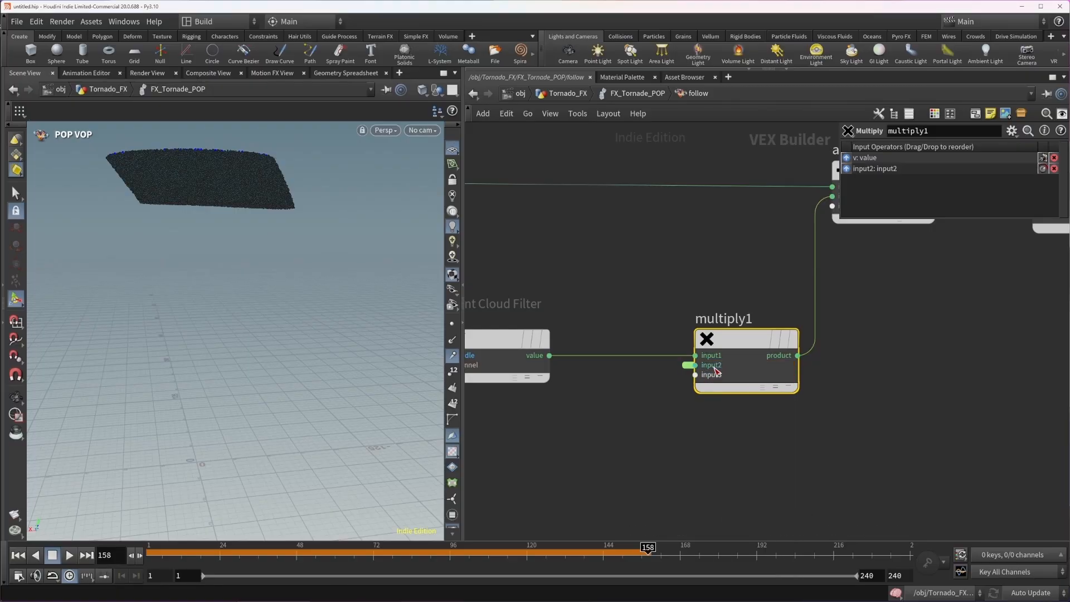
pyautogui.click(1003, 178)
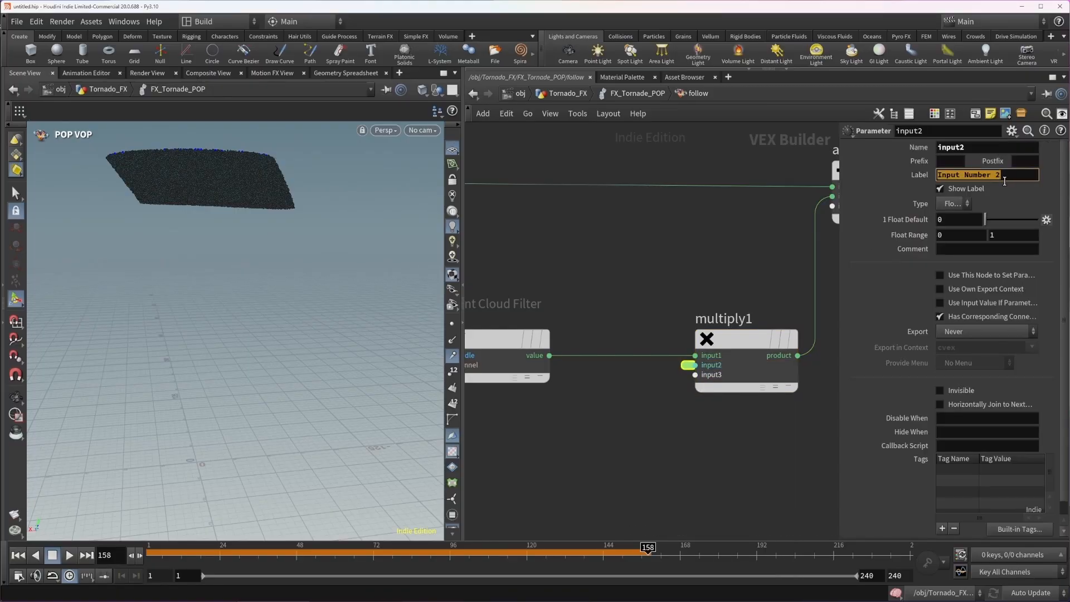
pyautogui.write('mult Follow')
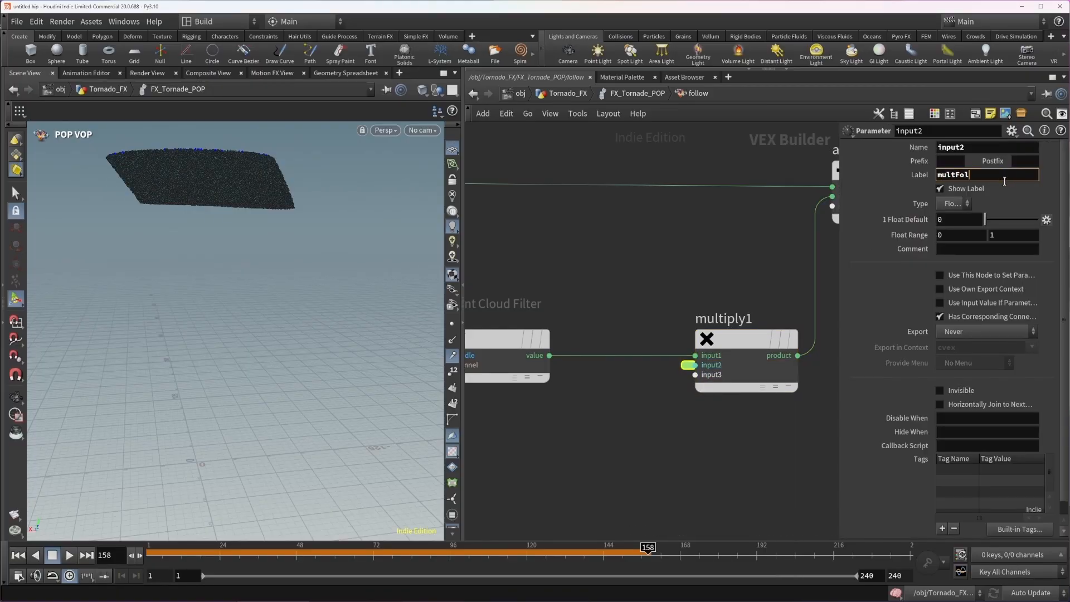
pyautogui.click(983, 148)
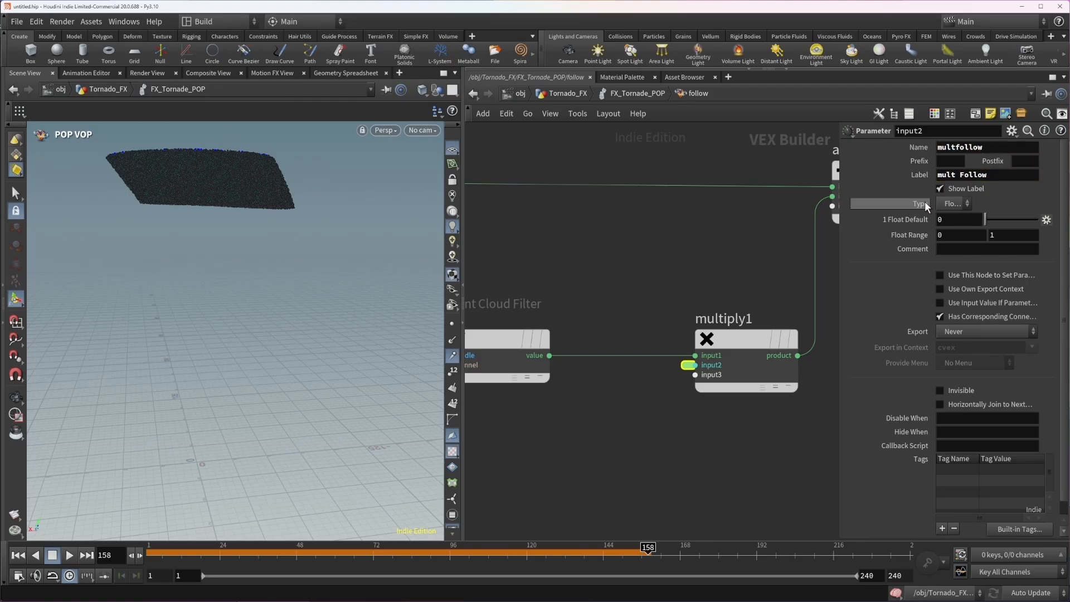
# Set mult Follow to 4 on the follow POP VOP and play the simulation from the first frame.
pyautogui.click(641, 93)
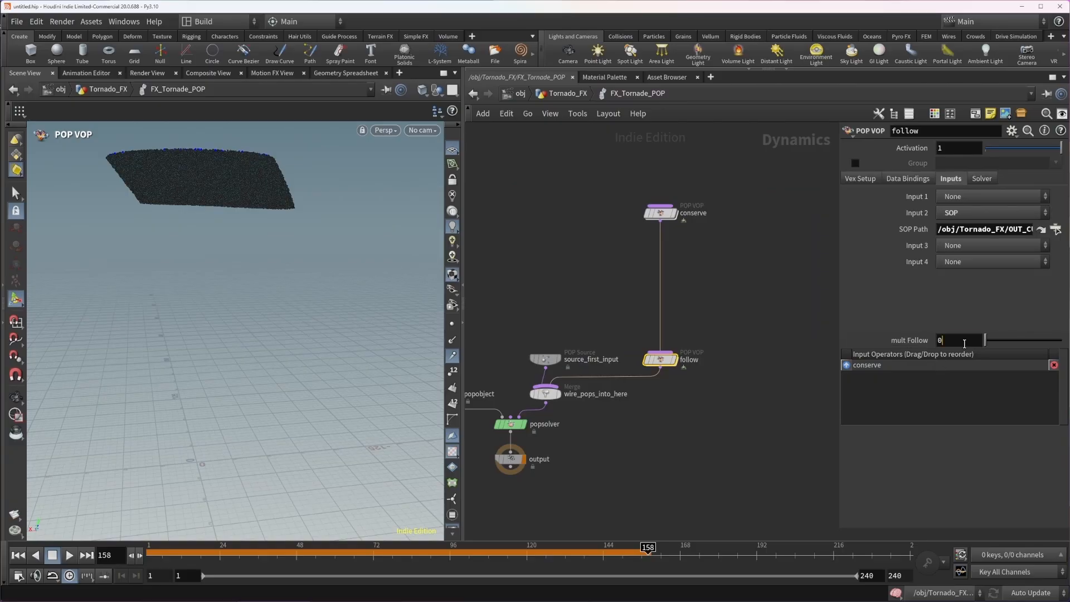
pyautogui.write('4')
pyautogui.press('Return')
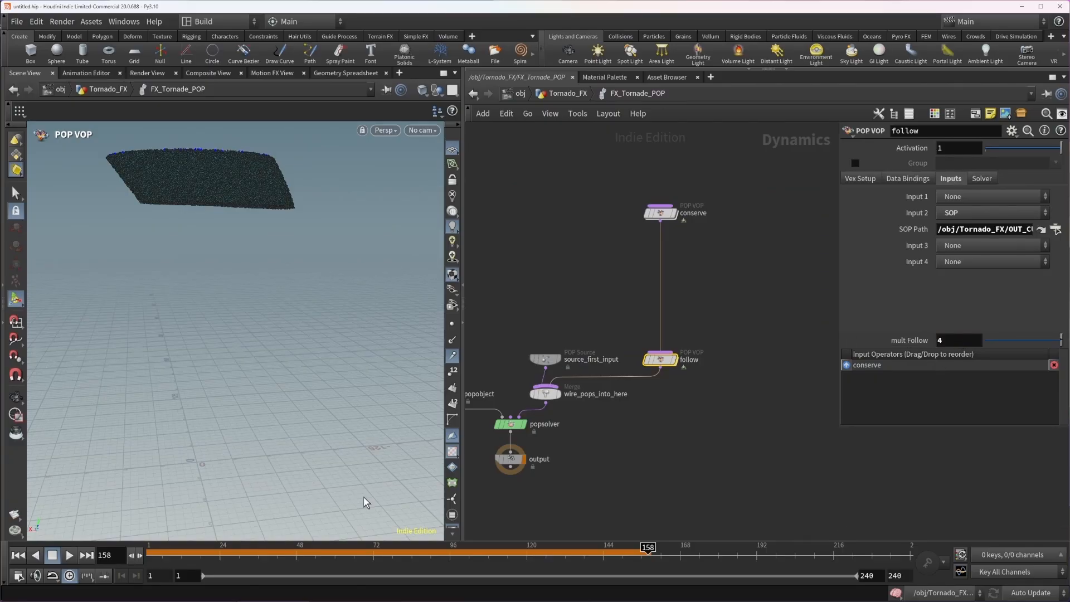
pyautogui.click(18, 555)
pyautogui.click(69, 555)
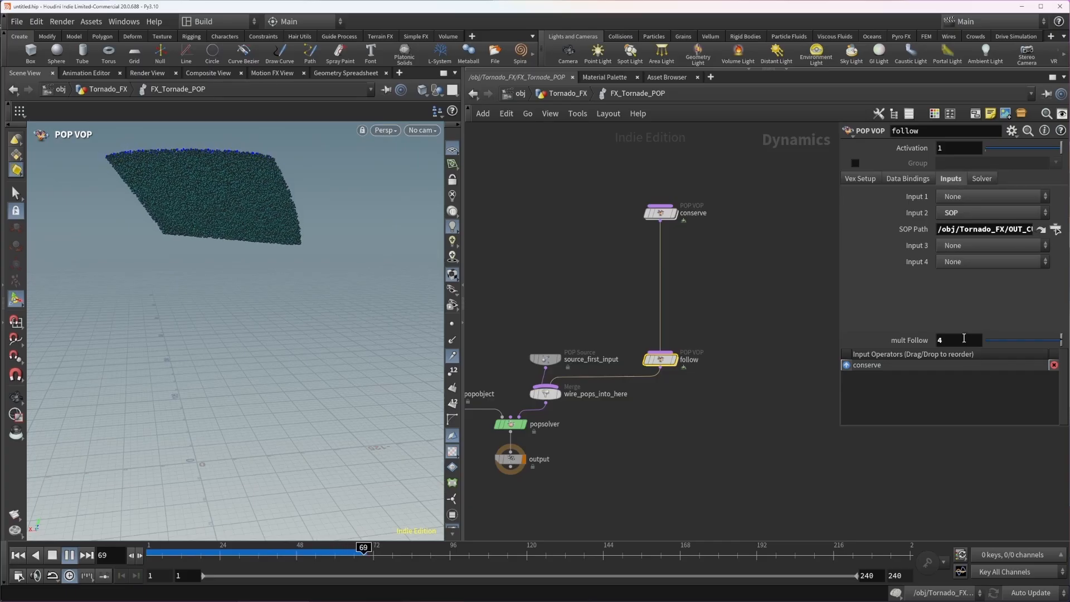
# Set mult Follow to 6 on the follow POP VOP and replay the simulation from the first frame.
pyautogui.click(963, 339)
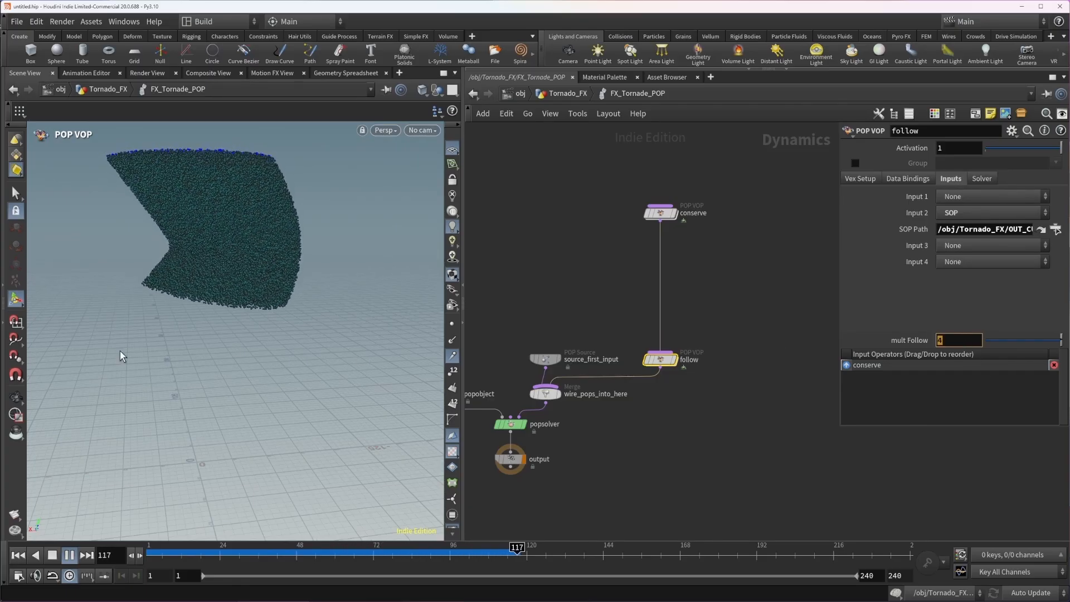
pyautogui.click(150, 548)
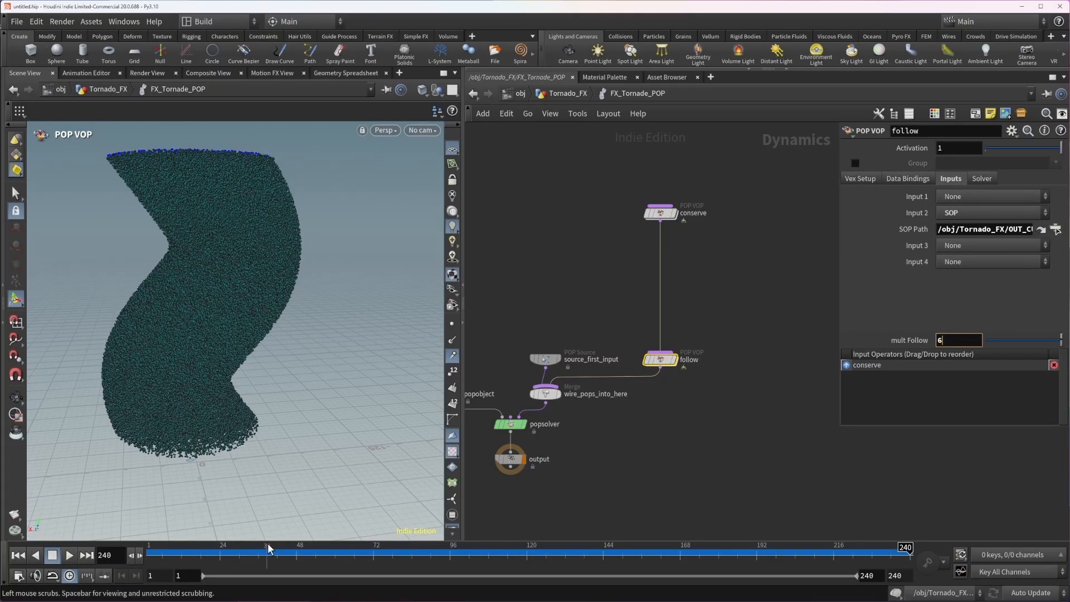
pyautogui.click(18, 555)
pyautogui.click(70, 555)
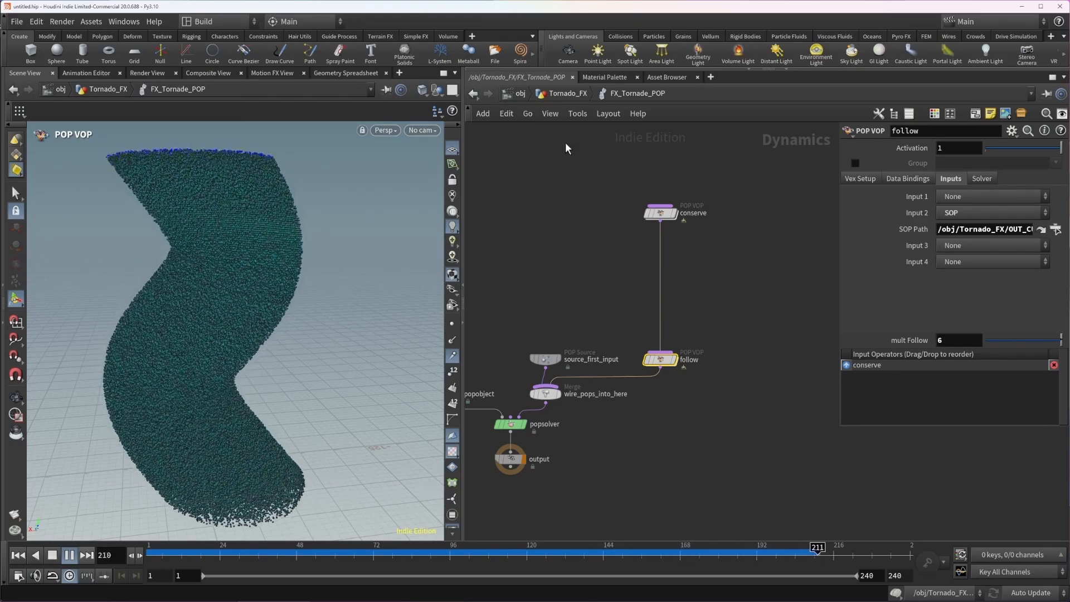
# Watch the playback against the guide curve in the Tornado_FX network, stop it, and return inside FX_Tornade_POP.
pyautogui.click(566, 92)
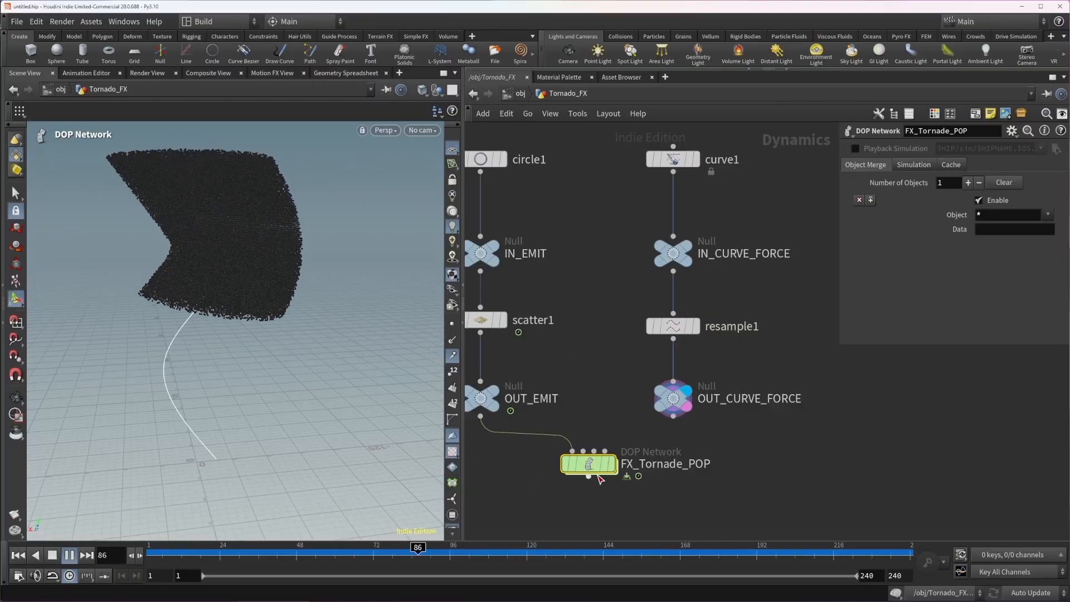
pyautogui.click(53, 556)
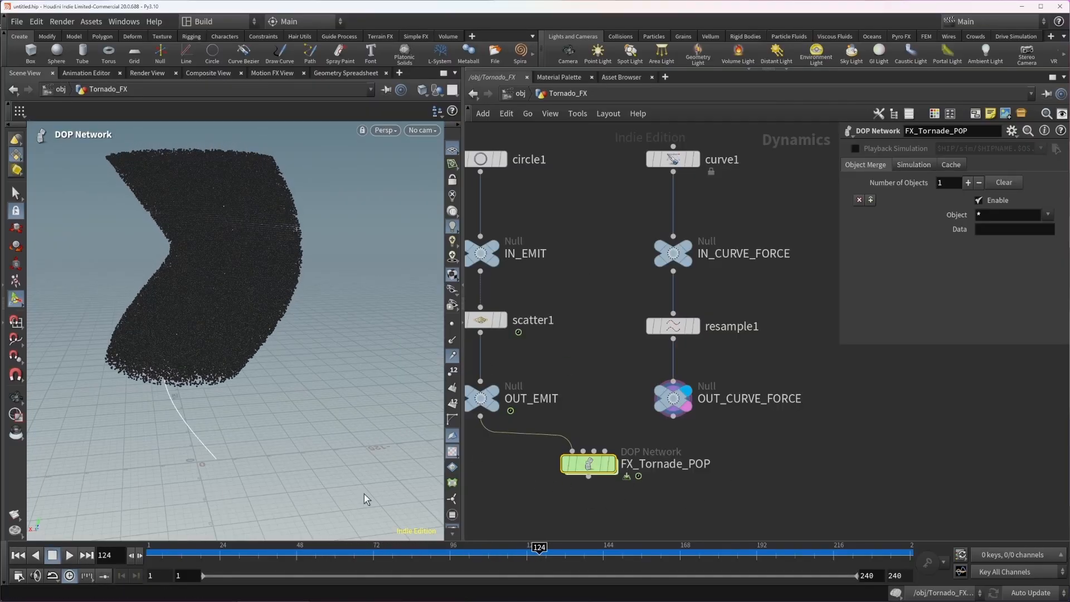
pyautogui.doubleClick(590, 465)
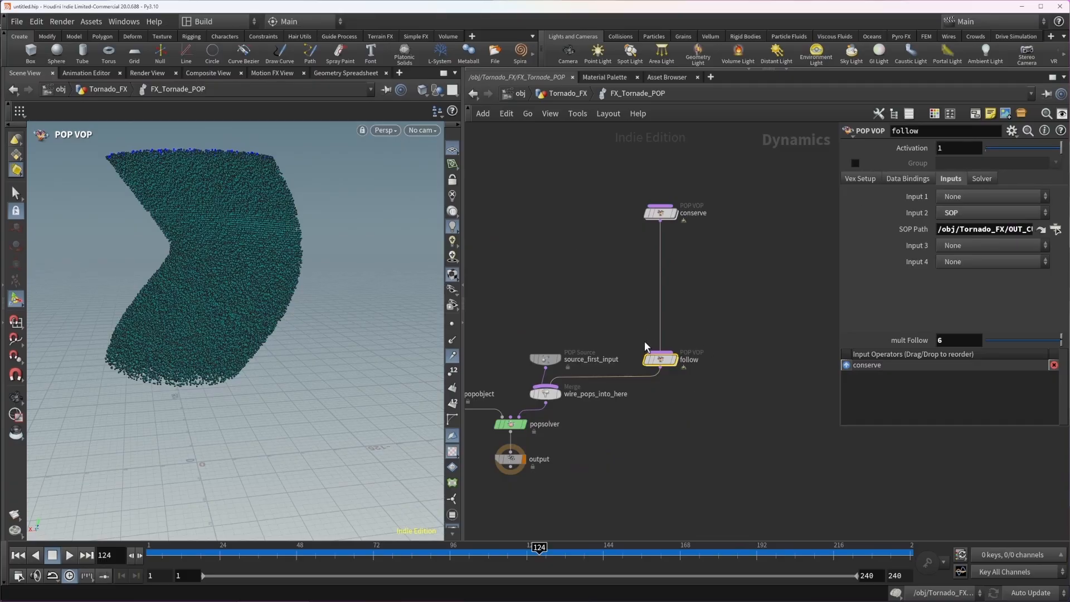
# Examine the follow POP VOP's SOP Path input and the pcopen1 wiring and search radius inside its network.
pyautogui.moveTo(630, 320); pyautogui.dragTo(747, 399)
pyautogui.moveTo(701, 369); pyautogui.dragTo(704, 370)
pyautogui.click(972, 213)
pyautogui.click(956, 239)
pyautogui.click(972, 229)
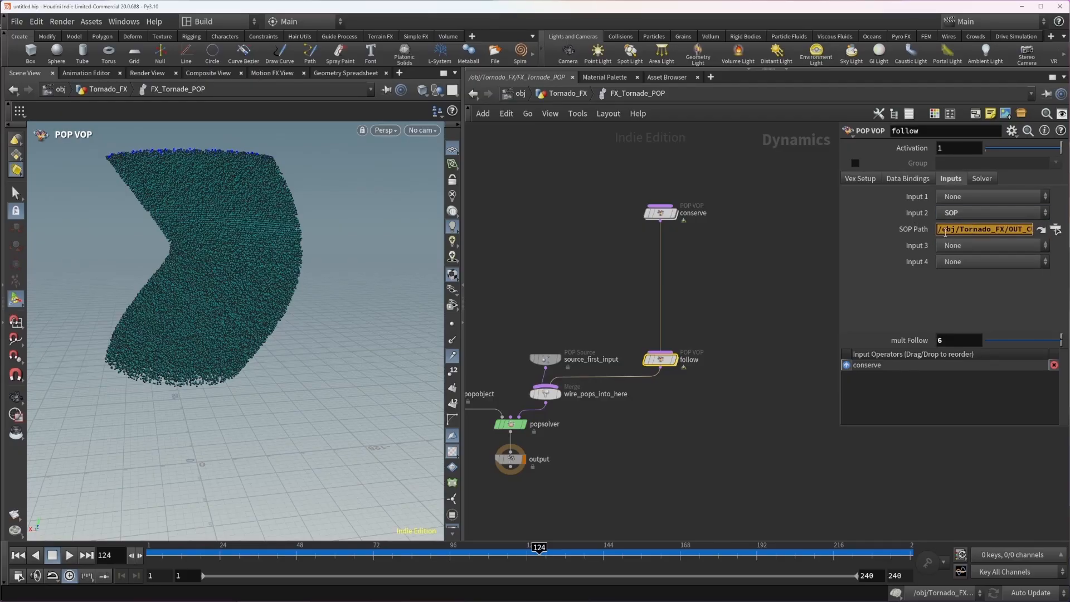
pyautogui.doubleClick(648, 359)
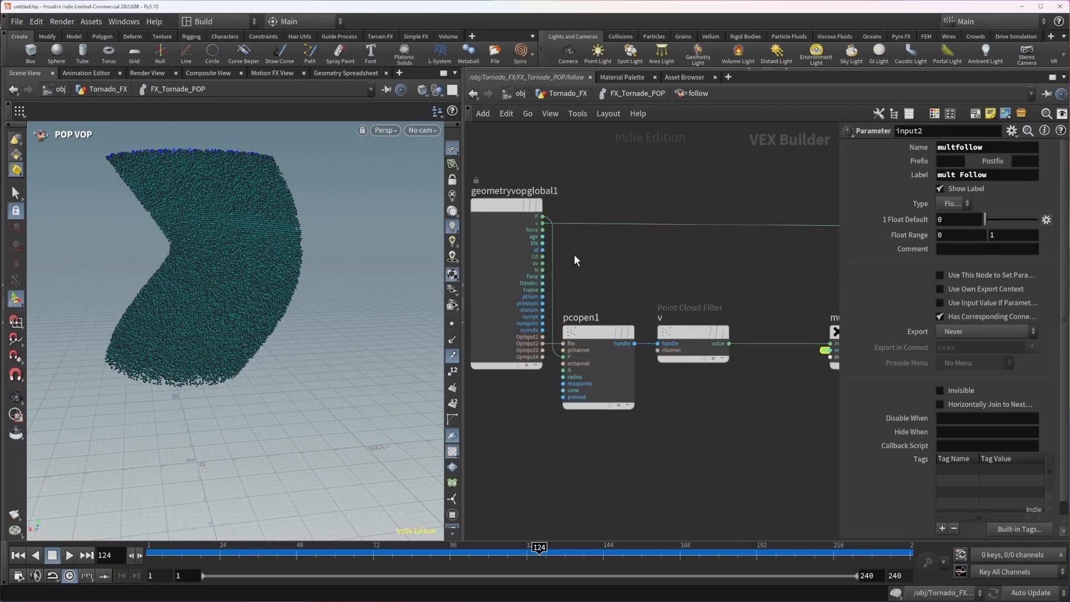
pyautogui.moveTo(583, 328); pyautogui.dragTo(626, 464)
pyautogui.scroll(3, 533, 345)
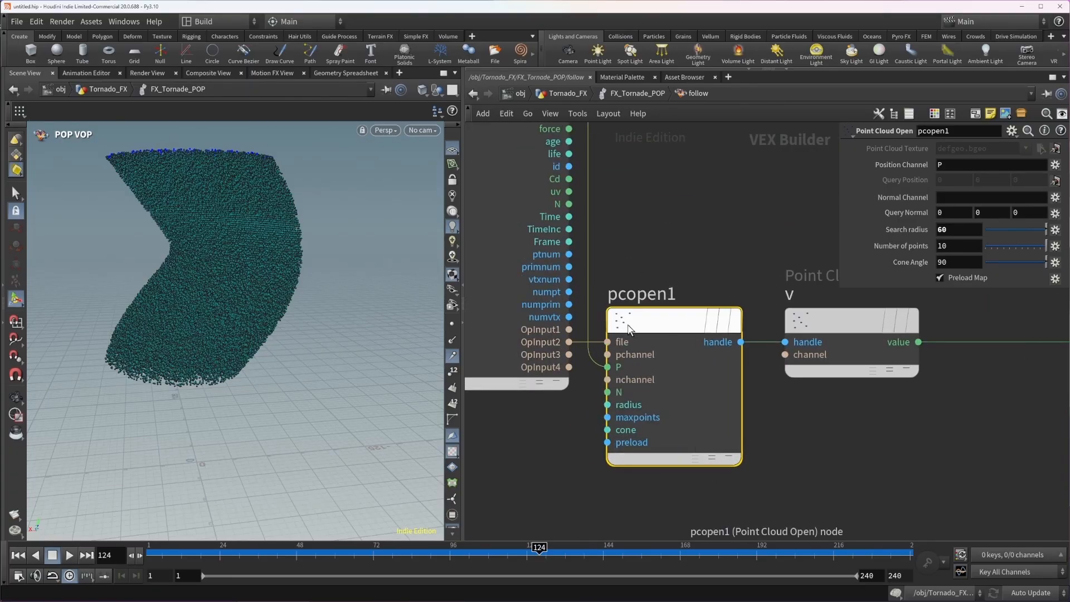
pyautogui.scroll(-3, 610, 343)
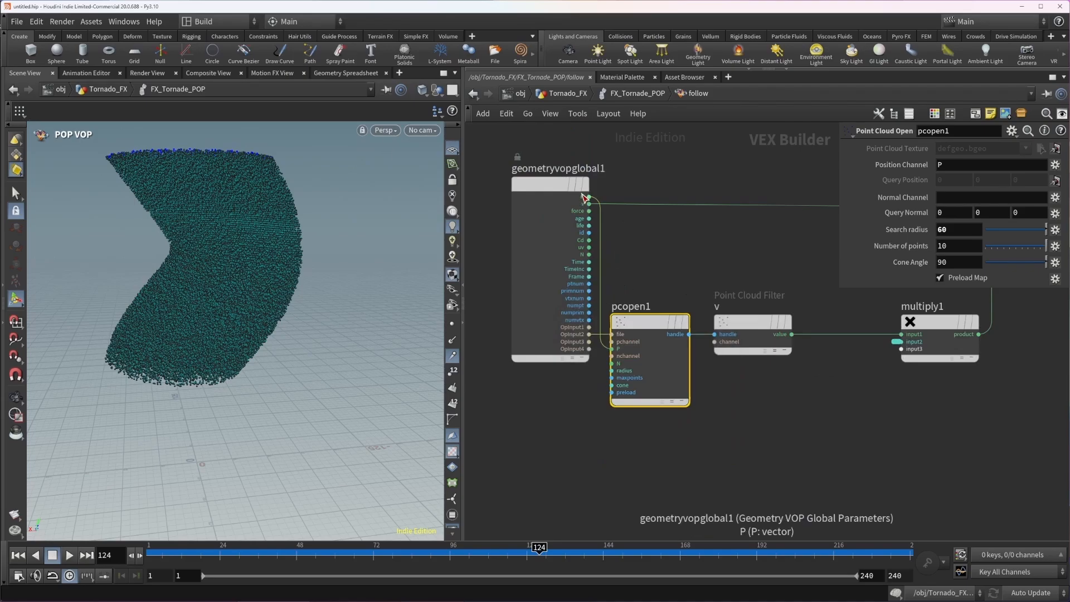
pyautogui.scroll(2, 616, 356)
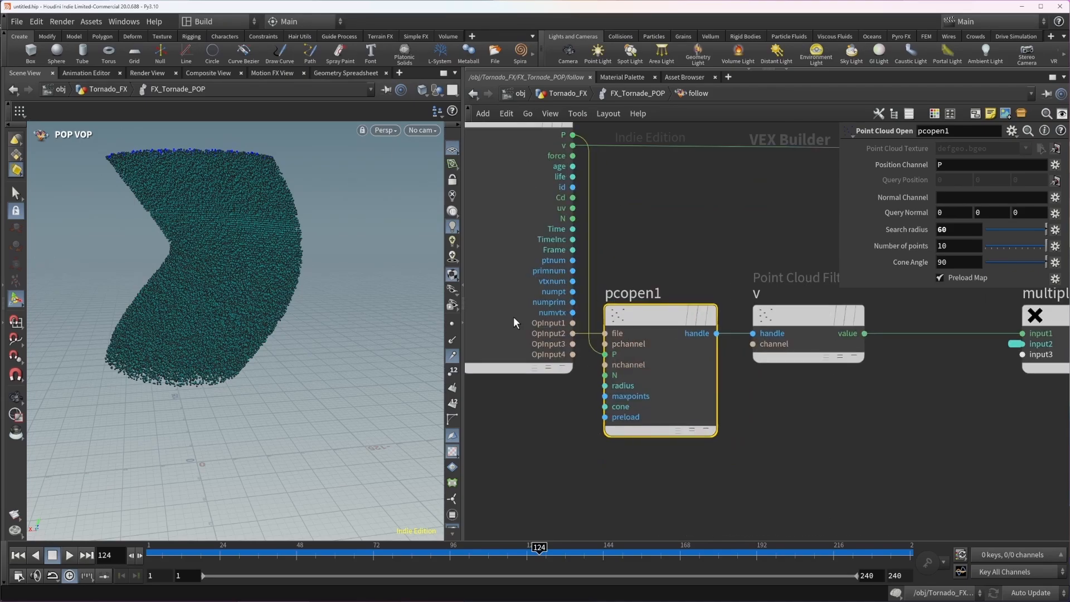
# In Tornado_FX, display FX_Tornade_POP and add a Blast node after it that keeps only particle point 11965.
pyautogui.click(568, 94)
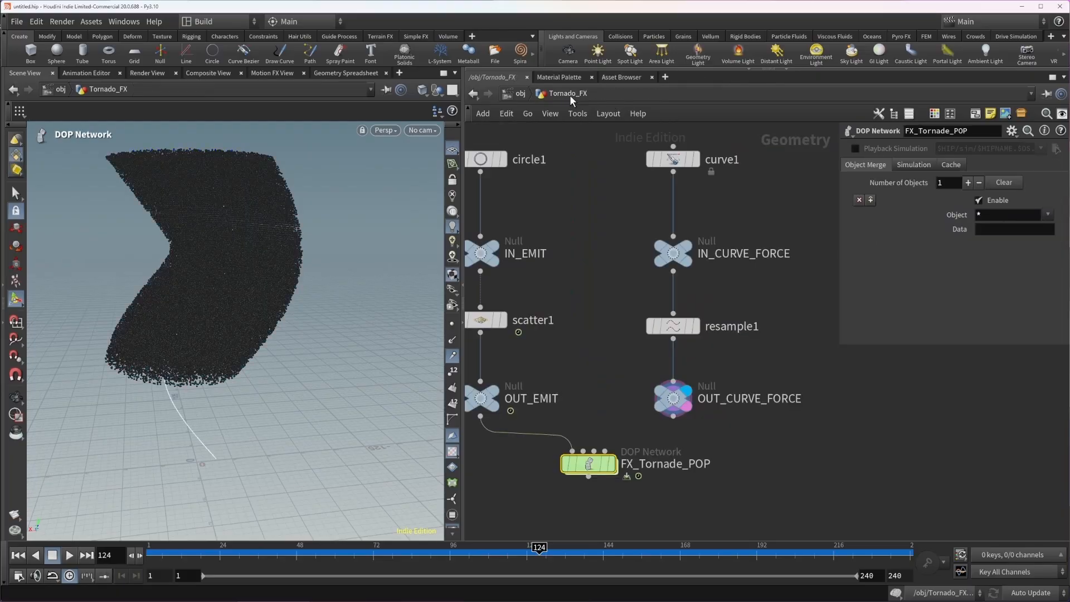
pyautogui.click(613, 464)
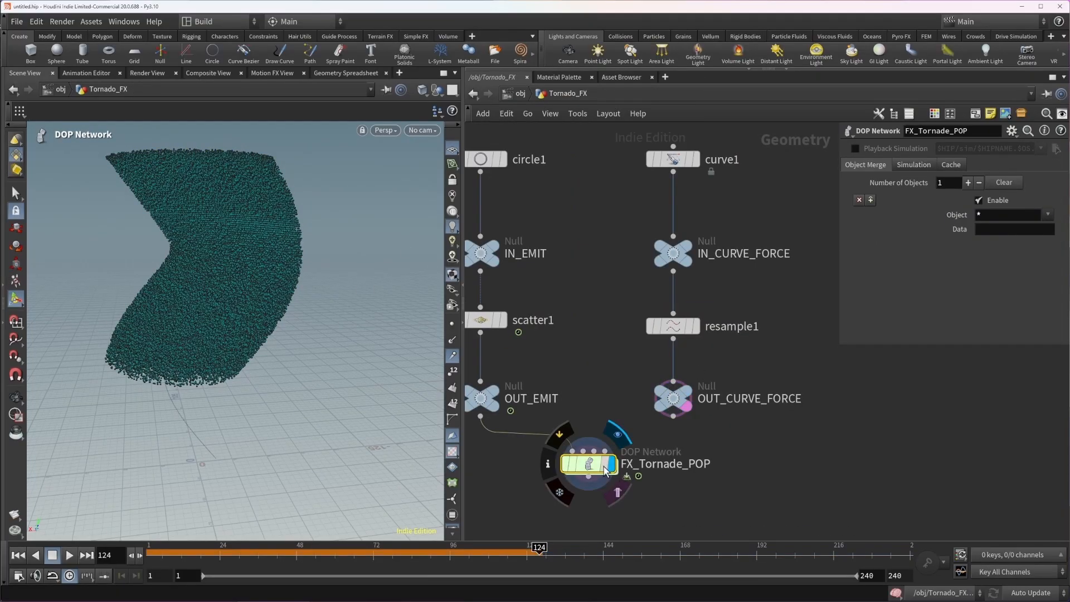
pyautogui.press('s')
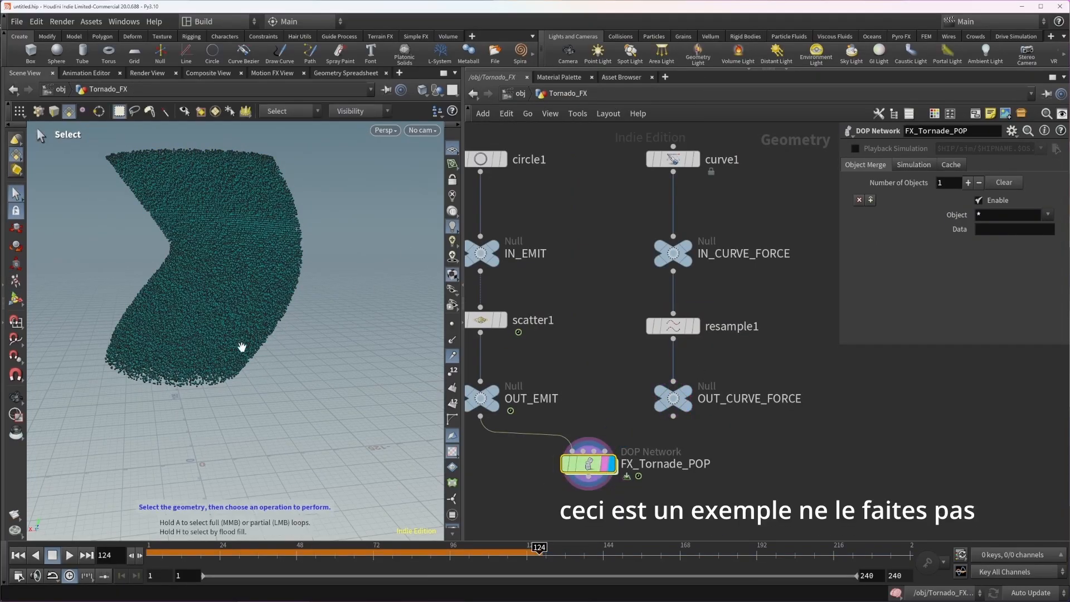
pyautogui.keyDown('alt'); pyautogui.moveTo(241, 349); pyautogui.dragTo(278, 385); pyautogui.keyUp('alt')
pyautogui.scroll(5, 277, 385)
pyautogui.press('2')
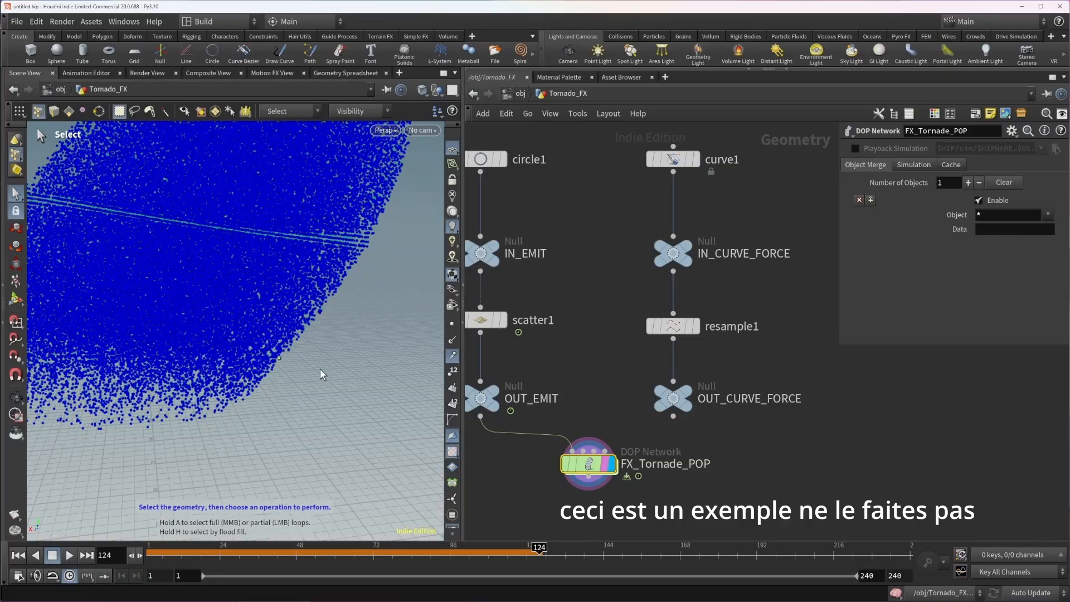
pyautogui.press('Tab')
pyautogui.write('blast')
pyautogui.press('Return')
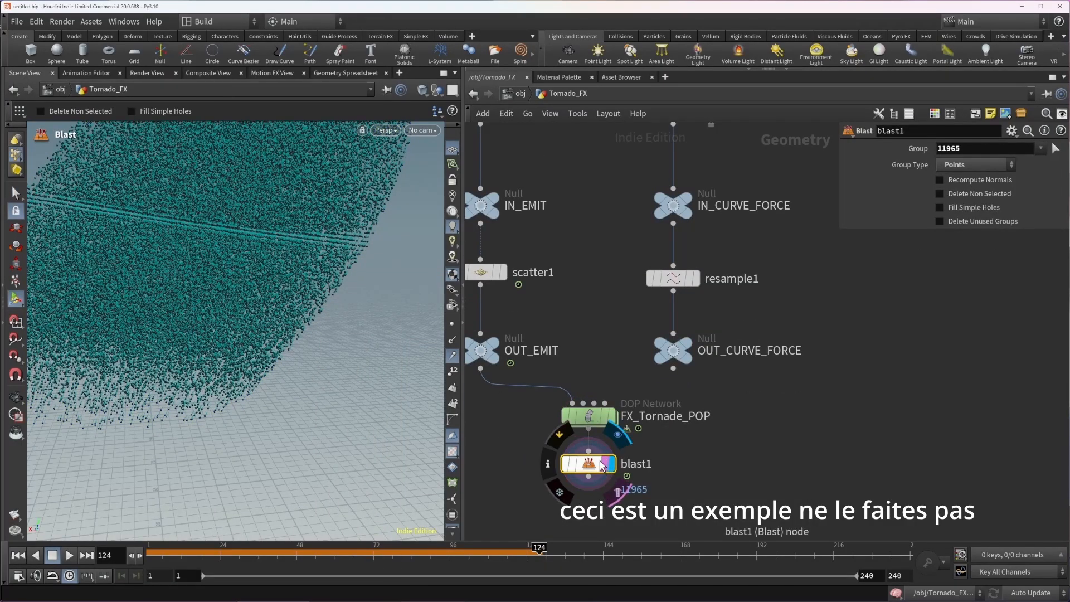
pyautogui.moveTo(618, 470); pyautogui.dragTo(743, 482)
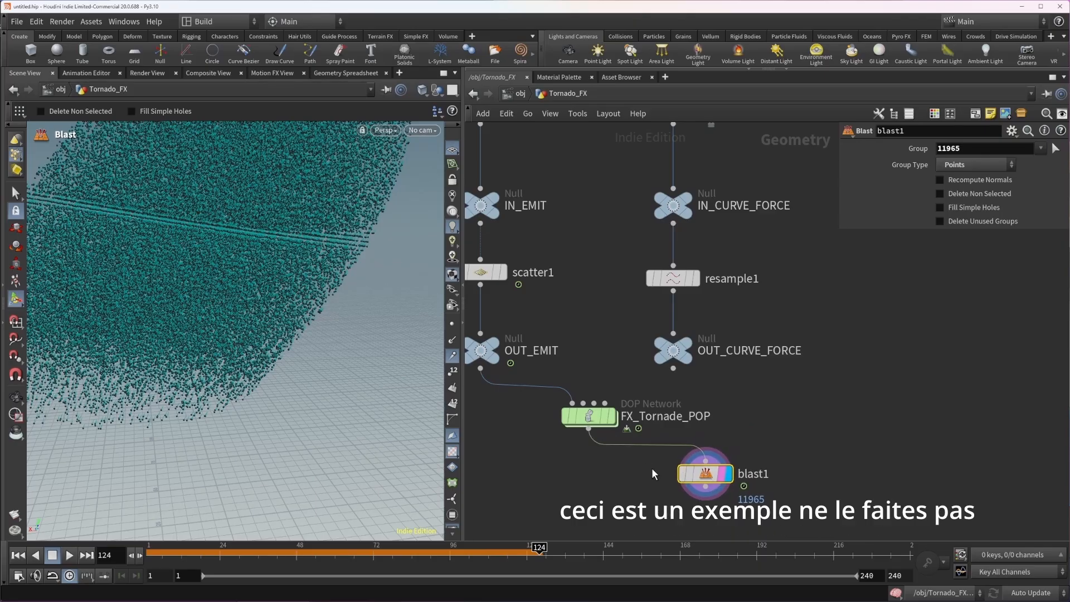
pyautogui.click(940, 194)
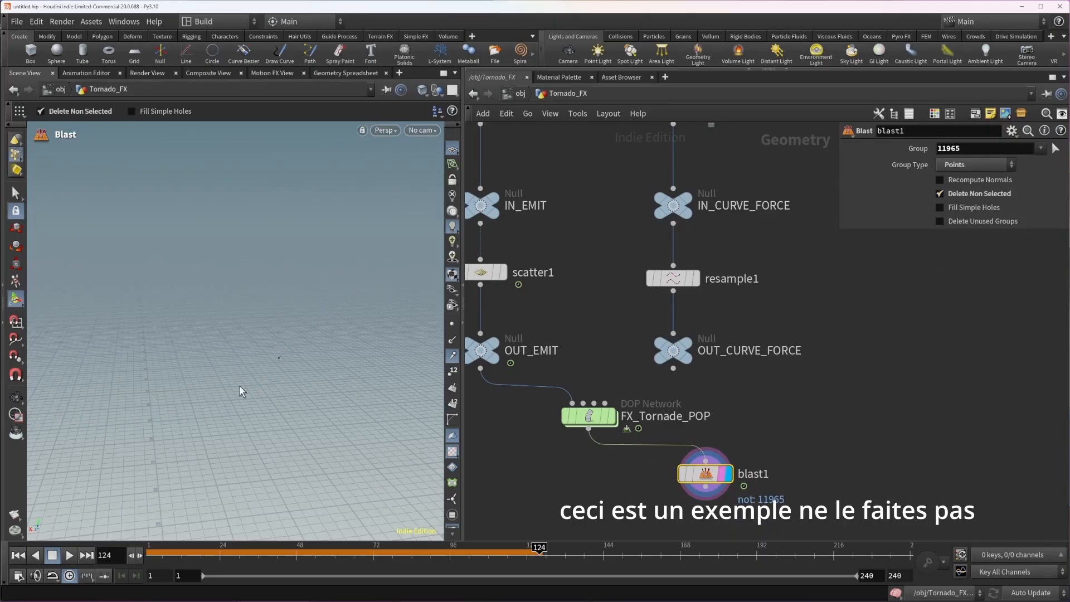
# Add a Sphere node beside the blast1 branch and set its Uniform Scale to 60.
pyautogui.press('h')
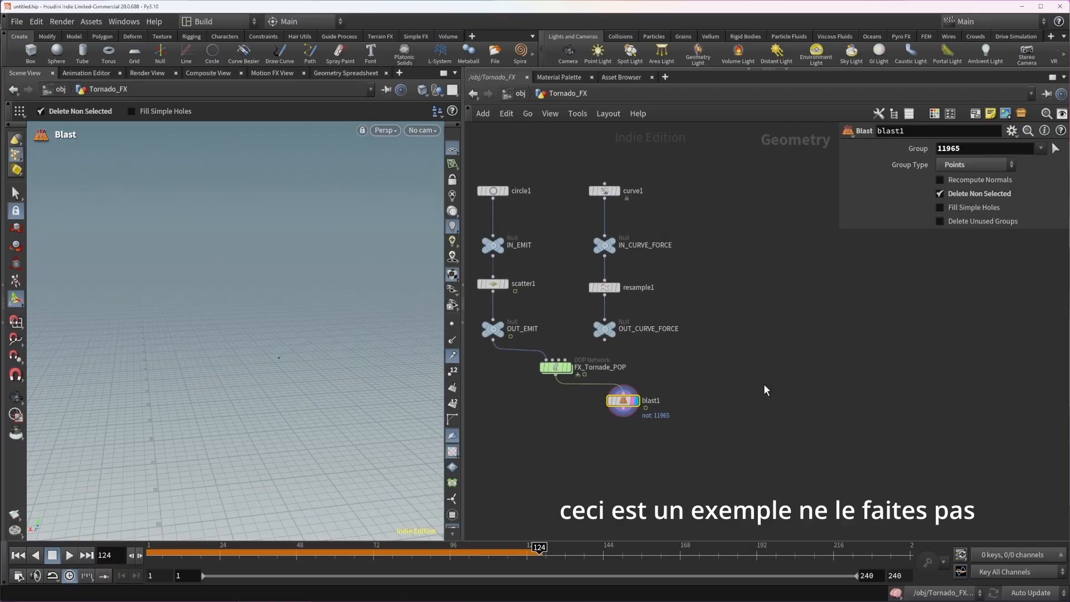
pyautogui.press('Tab')
pyautogui.write('sphere')
pyautogui.press('Return')
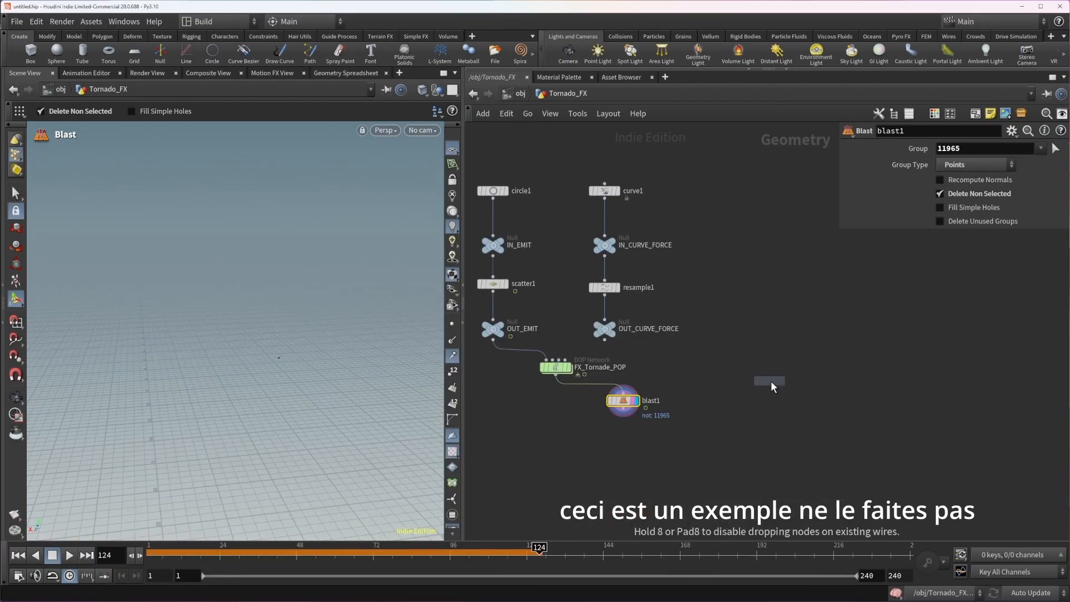
pyautogui.click(771, 381)
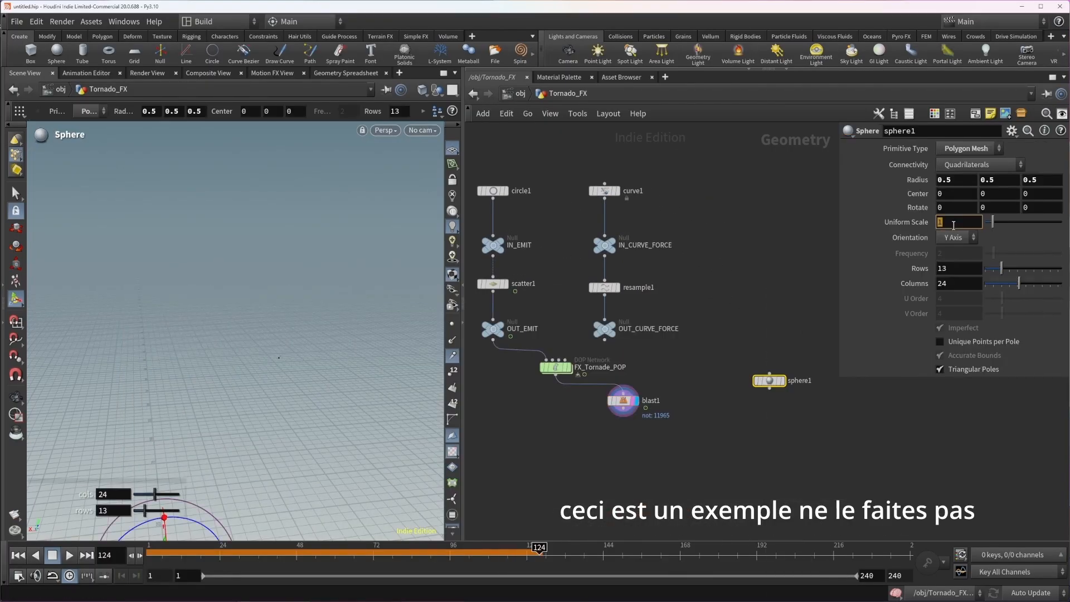
pyautogui.press('Return')
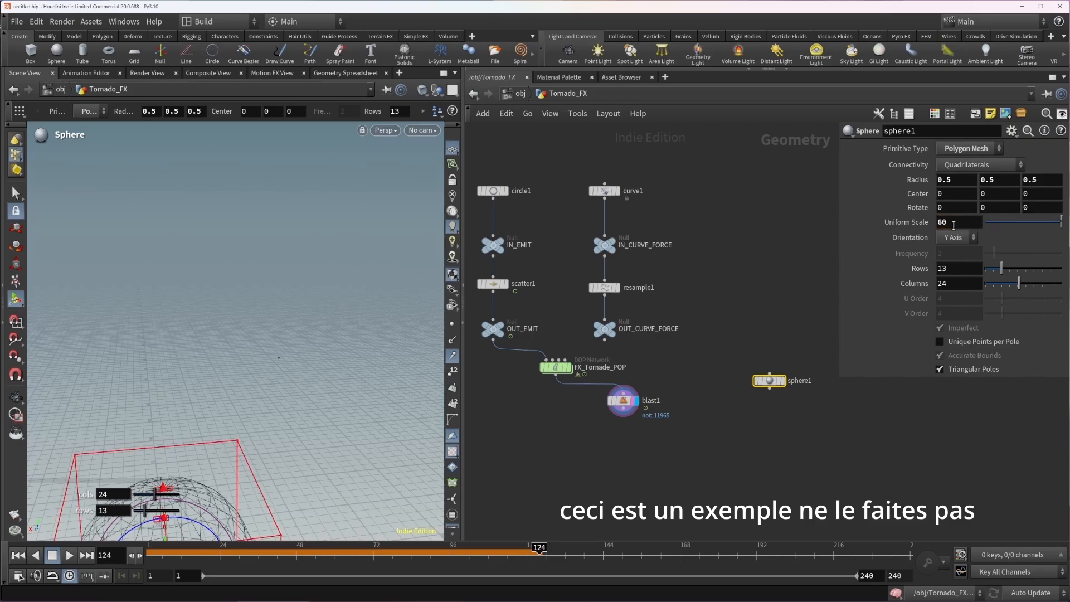
# Add a Copy to Points node with sphere1 as the source geometry and blast1 as the target points.
pyautogui.moveTo(713, 435); pyautogui.dragTo(700, 385, button='middle')
pyautogui.press('Tab')
pyautogui.write('copy to')
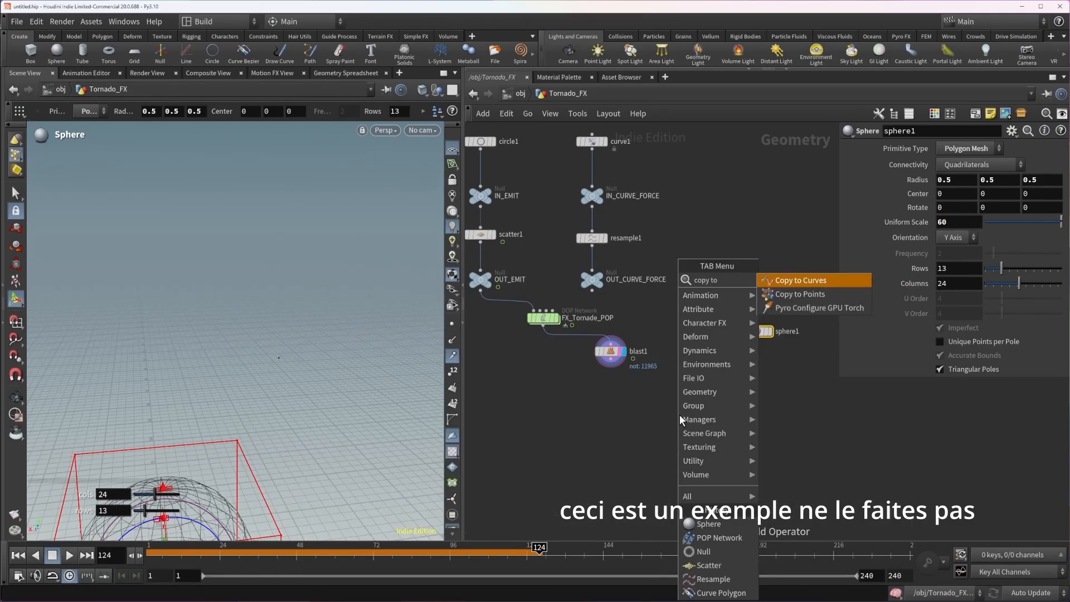
pyautogui.press('Down')
pyautogui.press('Return')
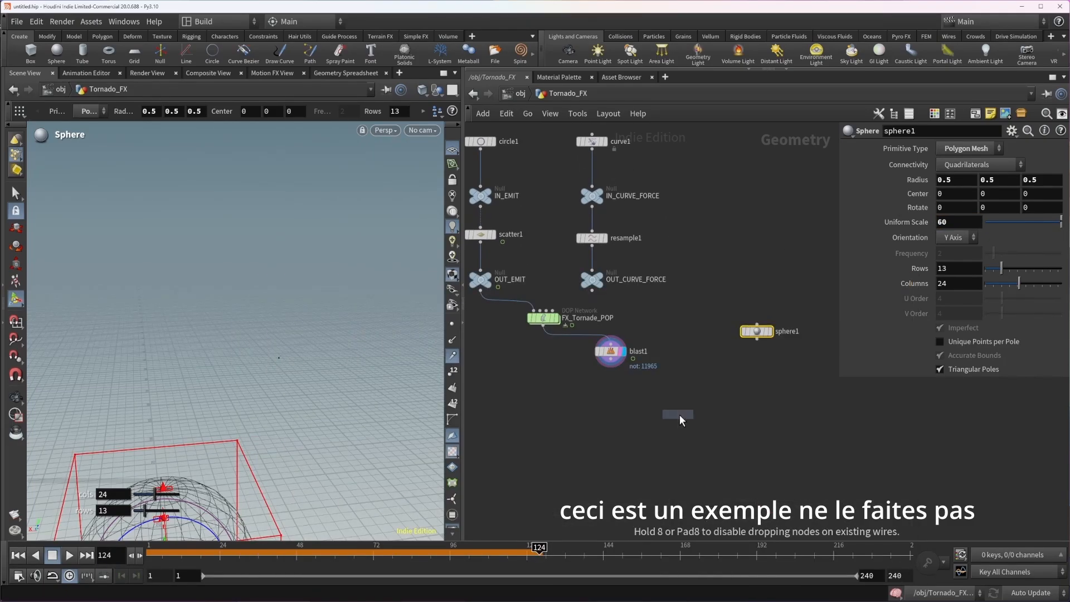
pyautogui.click(680, 417)
pyautogui.scroll(3, 606, 365)
pyautogui.moveTo(606, 366); pyautogui.dragTo(707, 425)
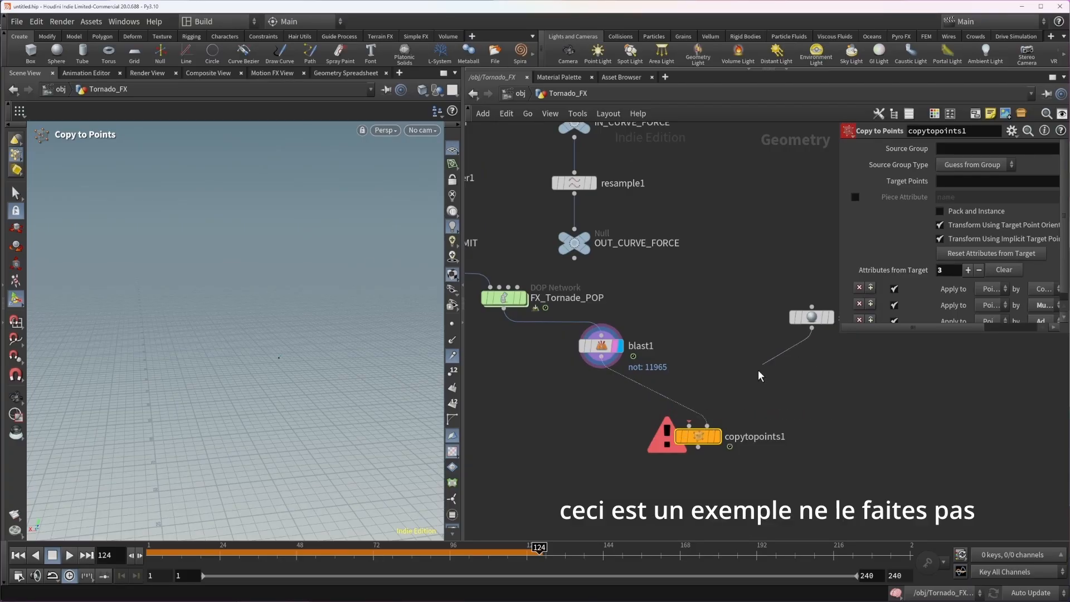
pyautogui.moveTo(761, 376); pyautogui.dragTo(691, 426)
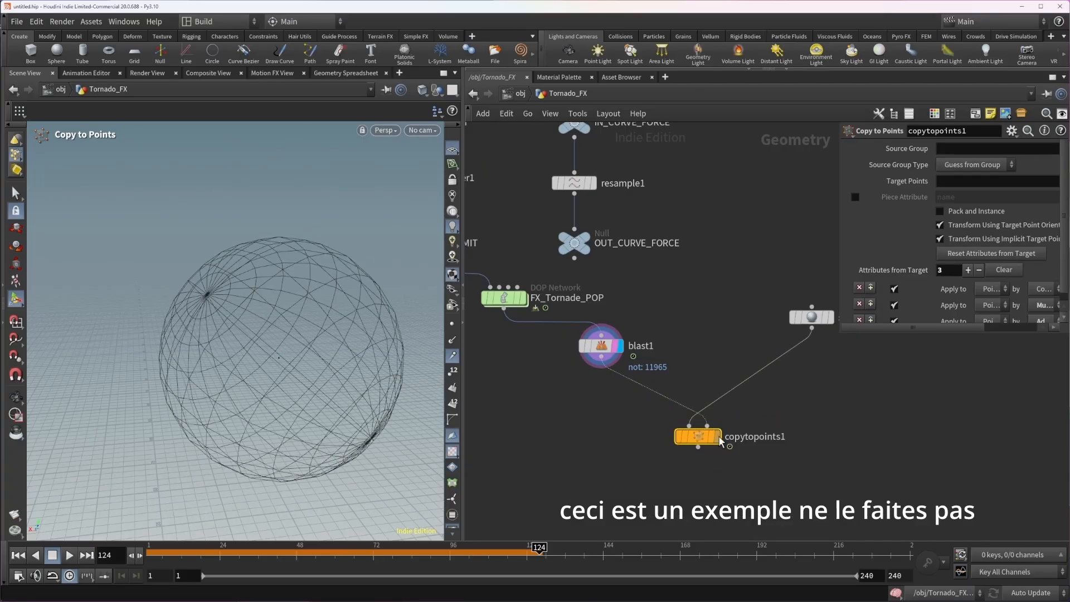
# Template copytopoints1 over the displayed blast1 point and frame the sphere around the particle in the viewport.
pyautogui.click(620, 346)
pyautogui.scroll(3, 282, 388)
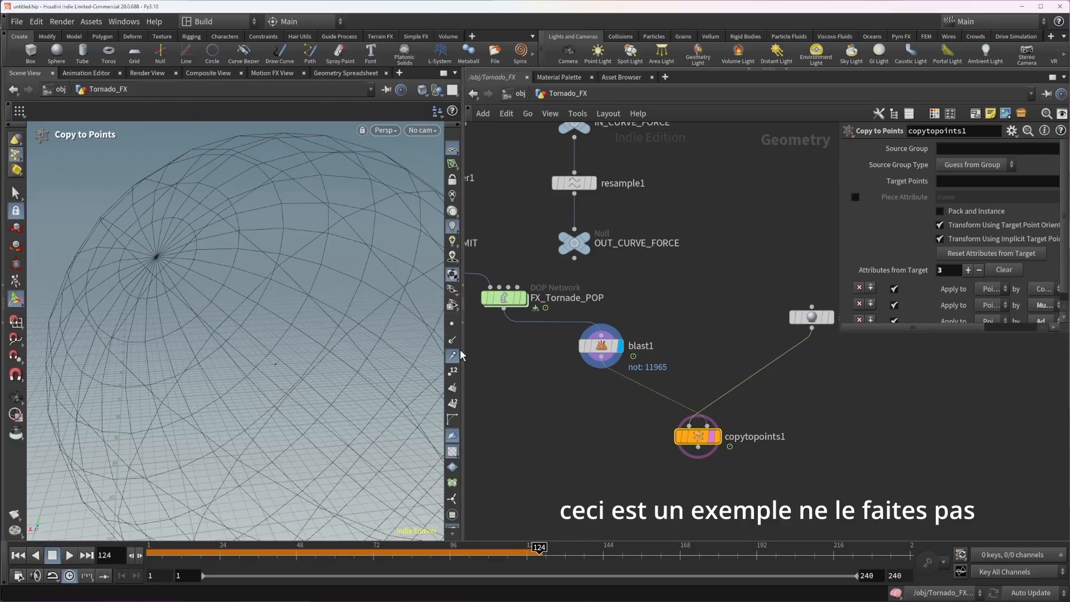
pyautogui.keyDown('alt'); pyautogui.moveTo(316, 344); pyautogui.dragTo(165, 355, button='right'); pyautogui.keyUp('alt')
pyautogui.keyDown('alt'); pyautogui.moveTo(311, 348); pyautogui.dragTo(305, 363); pyautogui.keyUp('alt')
# Increase the particle Point Size in the viewport's geometry display options and close the options window.
pyautogui.press('Escape')
pyautogui.press('d')
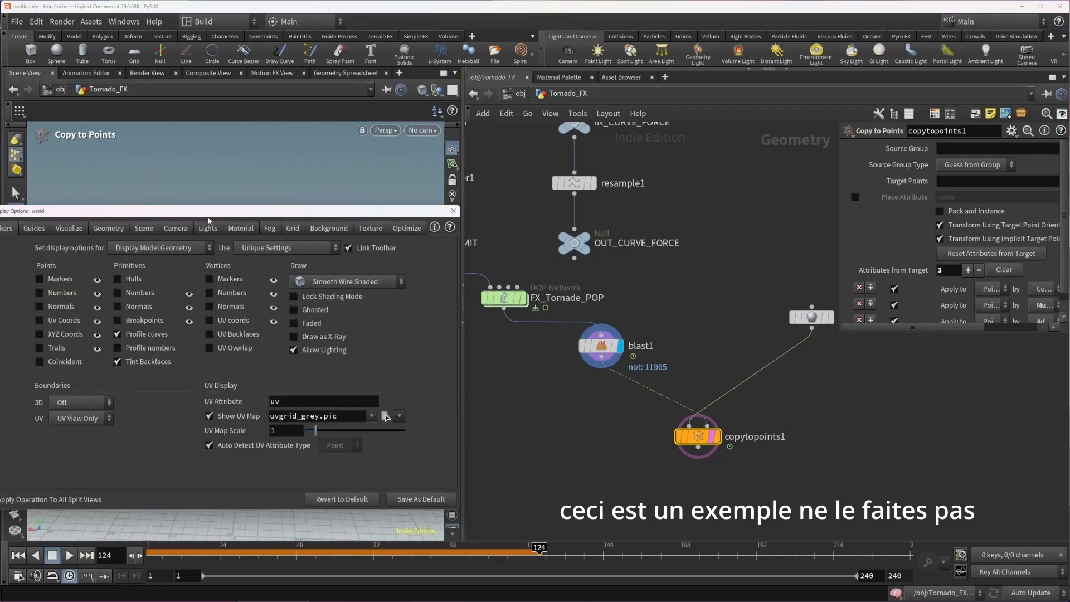
pyautogui.moveTo(221, 210); pyautogui.dragTo(265, 201)
pyautogui.click(153, 219)
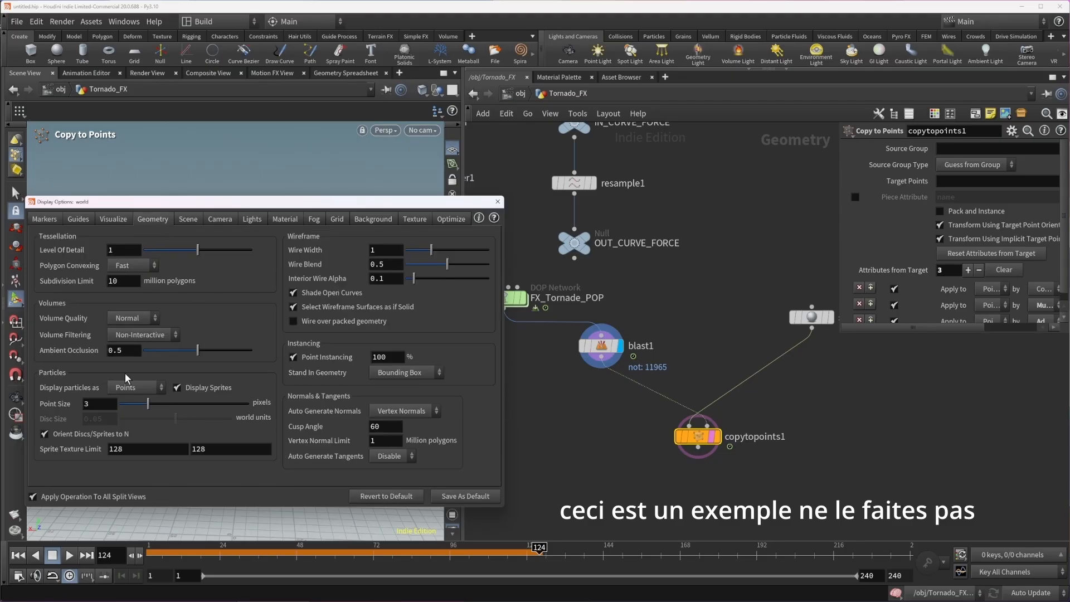
pyautogui.click(214, 404)
pyautogui.moveTo(410, 202); pyautogui.dragTo(466, 274)
pyautogui.click(554, 274)
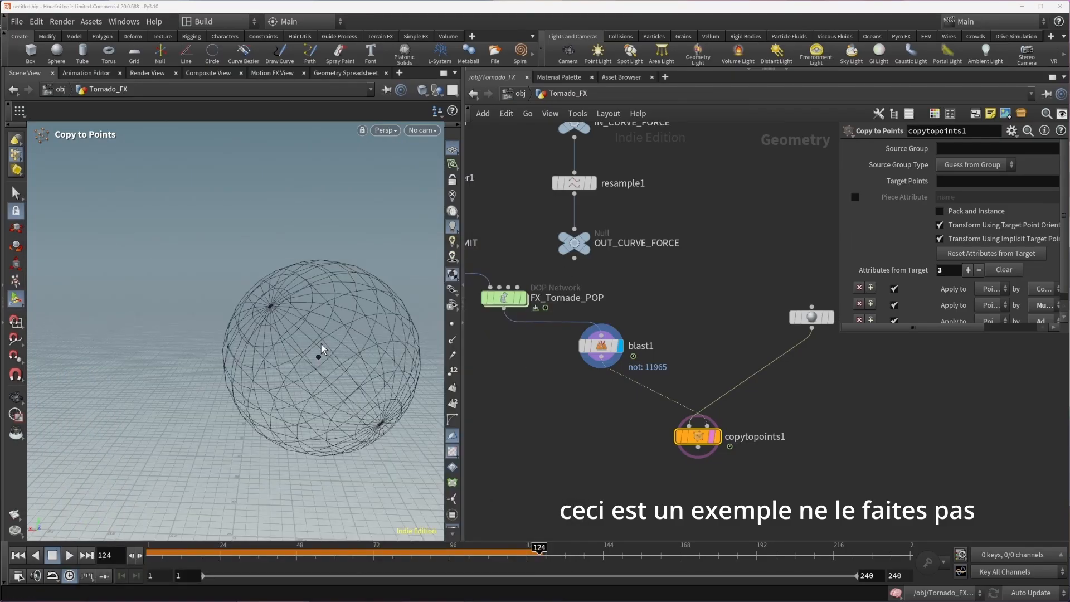
# Template OUT_CURVE_FORCE to show the guide curve alongside the isolated particle and its sphere.
pyautogui.scroll(1, 633, 247)
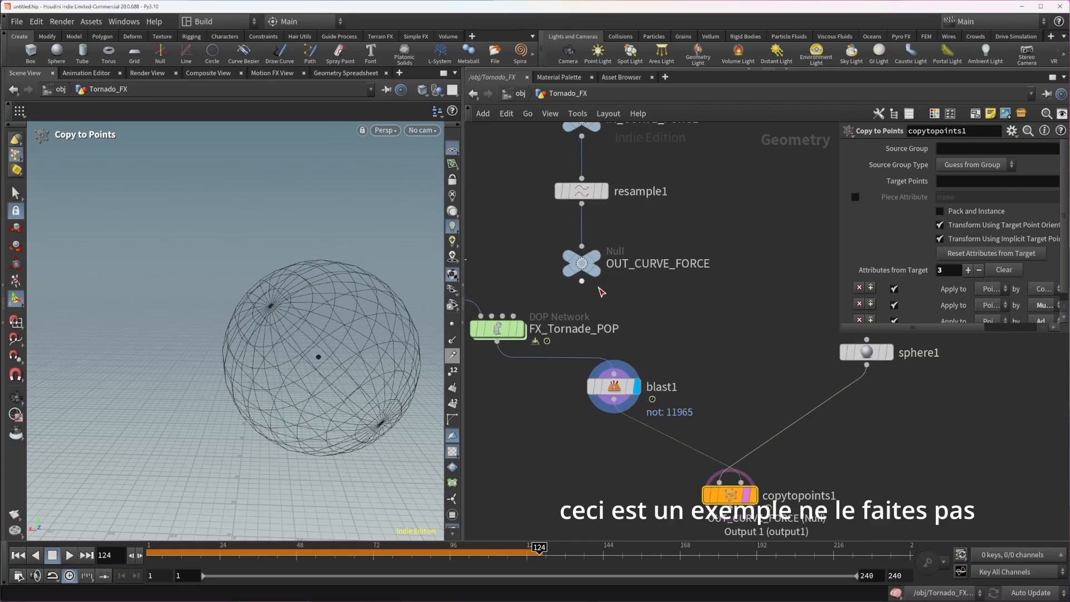
pyautogui.click(593, 272)
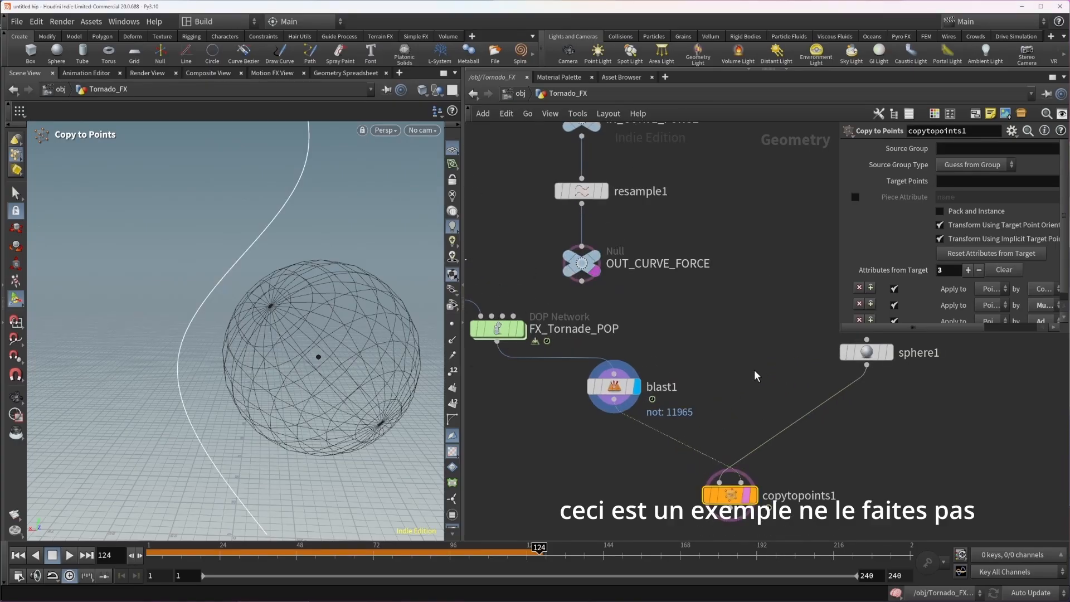
# Set the radius of sphere1 to 1 on all three axes.
pyautogui.click(867, 352)
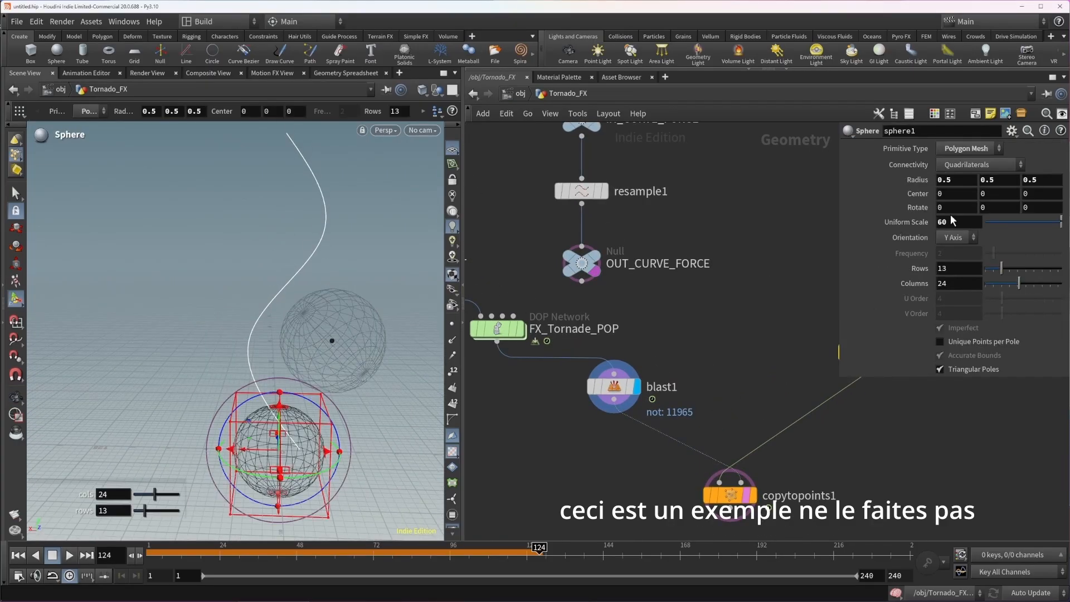
pyautogui.moveTo(951, 220); pyautogui.dragTo(975, 168, button='middle')
pyautogui.hotkey('ctrl', 'z')
pyautogui.click(960, 166)
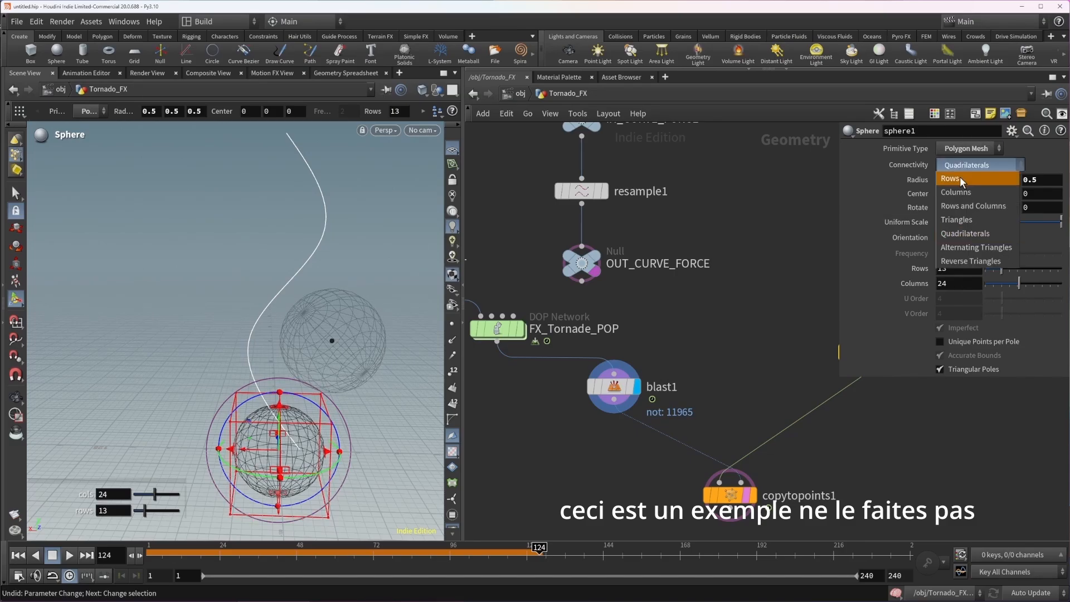
pyautogui.click(922, 181)
pyautogui.write('1')
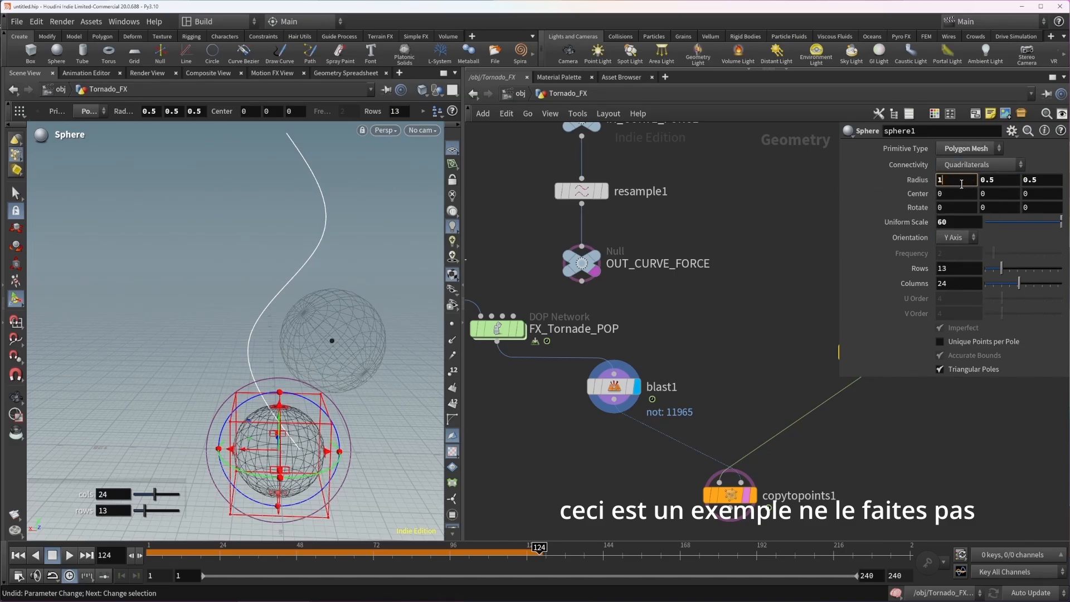
pyautogui.press('Tab')
pyautogui.write('1')
pyautogui.press('Tab')
pyautogui.write('1')
pyautogui.press('Return')
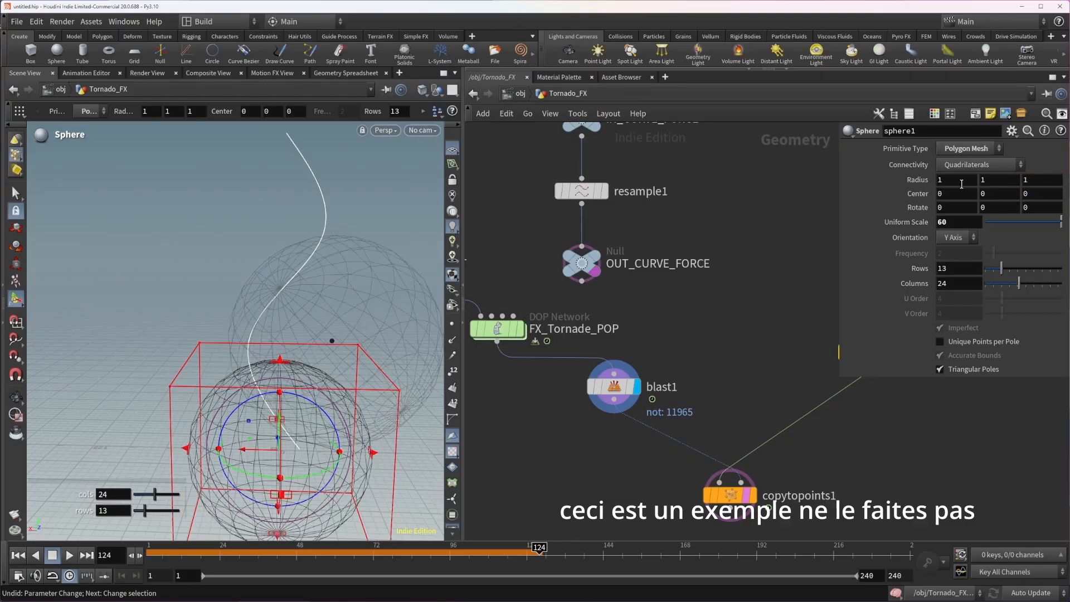
# Add a Group node with OUT_CURVE_FORCE as its first input and copytopoints1 as its second input.
pyautogui.keyDown('alt'); pyautogui.moveTo(172, 203); pyautogui.dragTo(195, 301); pyautogui.keyUp('alt')
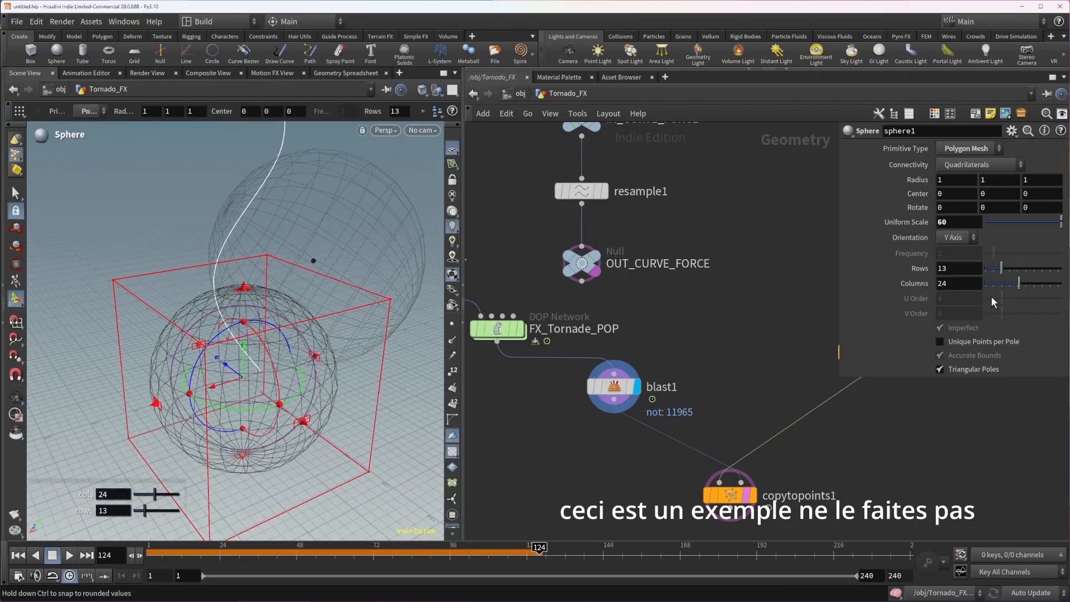
pyautogui.moveTo(686, 428); pyautogui.dragTo(674, 361, button='middle')
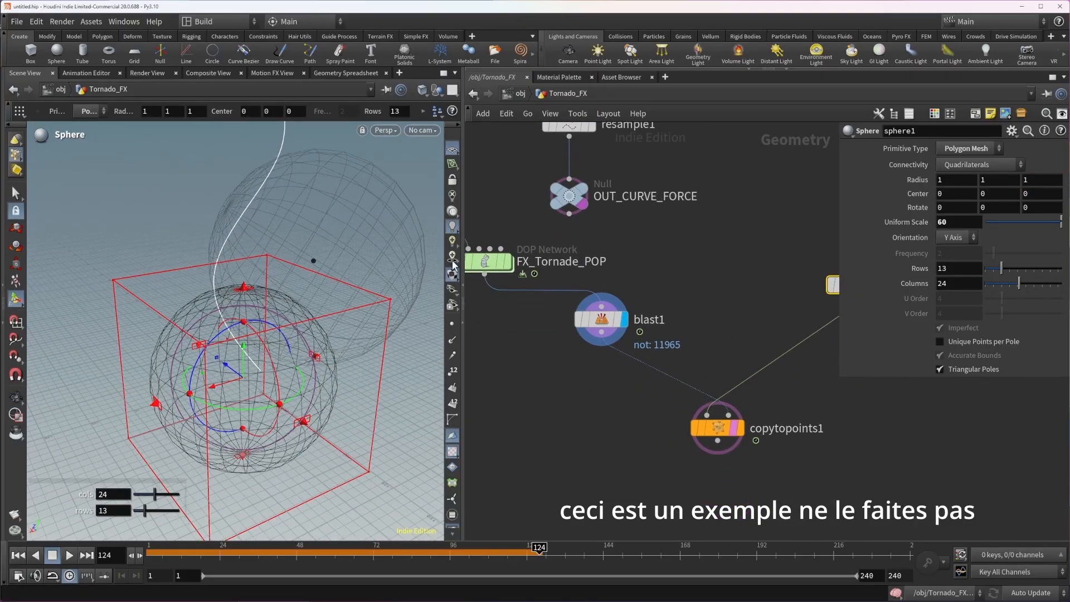
pyautogui.keyDown('alt'); pyautogui.moveTo(357, 248); pyautogui.dragTo(519, 195); pyautogui.keyUp('alt')
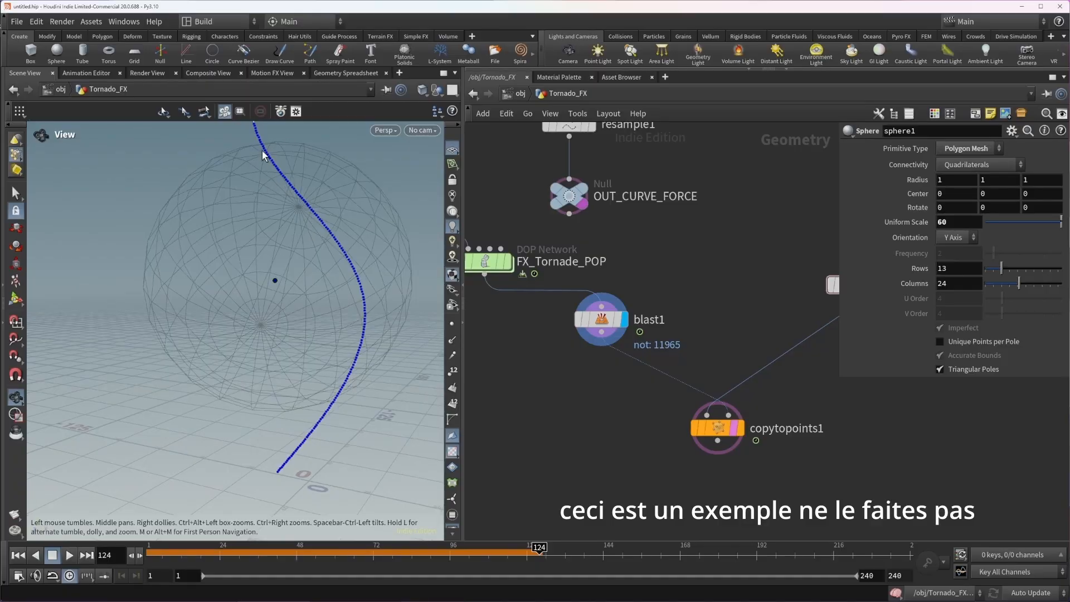
pyautogui.press('s')
pyautogui.moveTo(345, 336)
pyautogui.keyDown('alt'); pyautogui.mouseDown()
pyautogui.moveTo(379, 338)
pyautogui.moveTo(338, 333)
pyautogui.mouseUp(); pyautogui.keyUp('alt')
pyautogui.moveTo(696, 326); pyautogui.dragTo(692, 324, button='middle')
pyautogui.press('Tab')
pyautogui.write('gro')
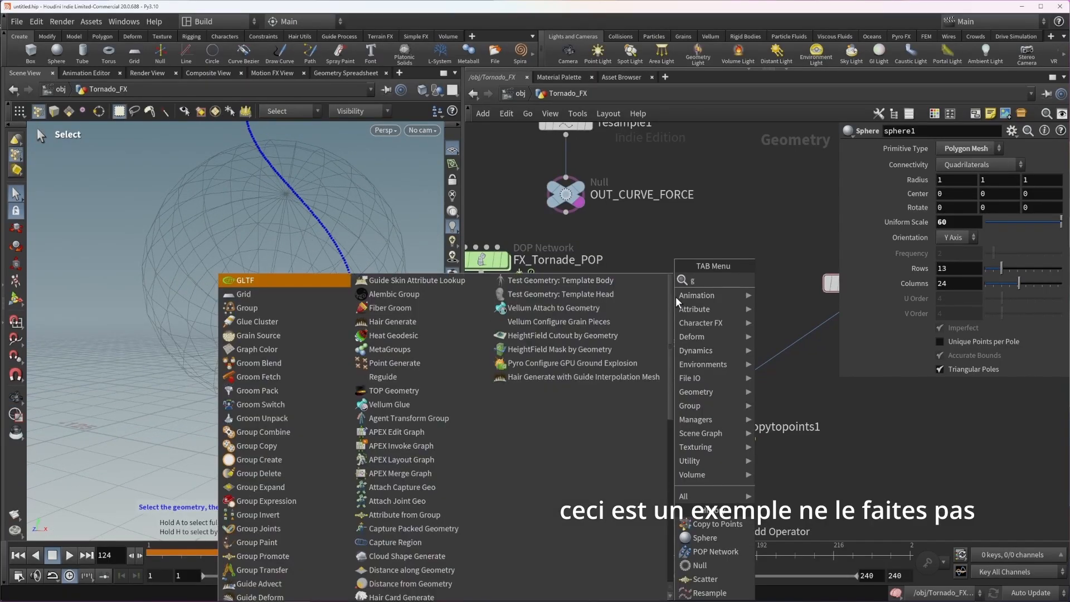
pyautogui.press('Return')
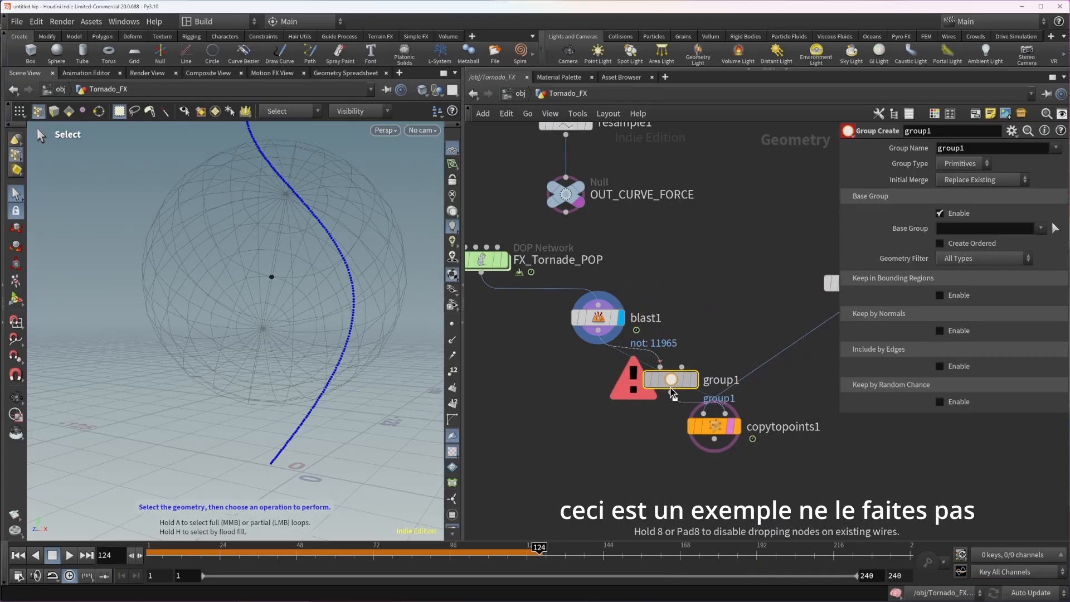
pyautogui.click(680, 502)
pyautogui.moveTo(719, 443); pyautogui.dragTo(692, 489)
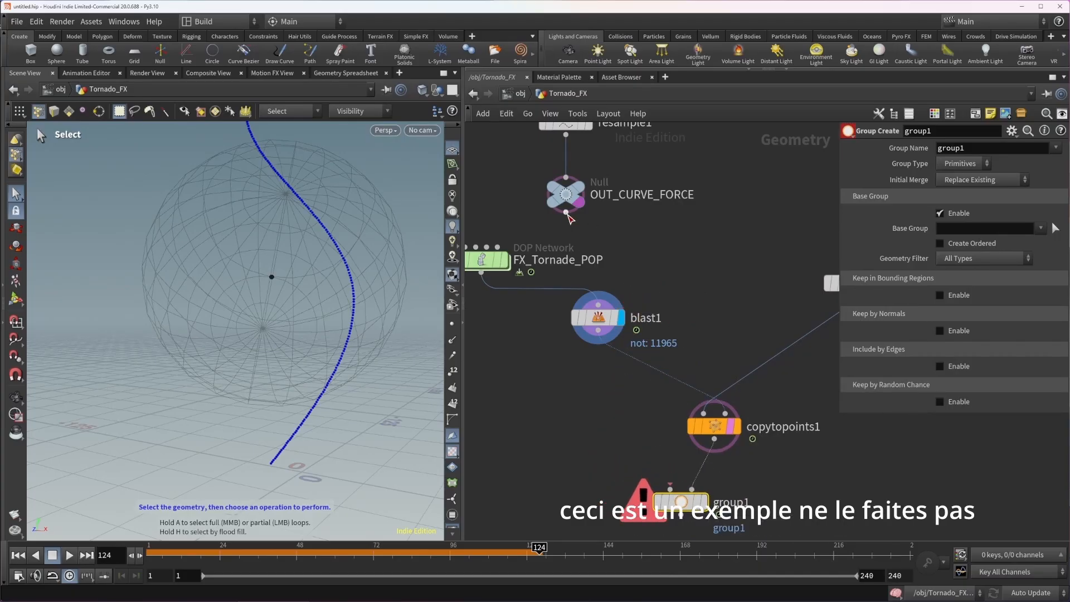
pyautogui.moveTo(567, 214); pyautogui.dragTo(670, 488)
# Move sphere1, copytopoints1 and group1 clear of the other nodes and display group1.
pyautogui.scroll(-4, 705, 300)
pyautogui.moveTo(731, 269); pyautogui.dragTo(708, 265, button='middle')
pyautogui.moveTo(671, 239); pyautogui.dragTo(762, 447)
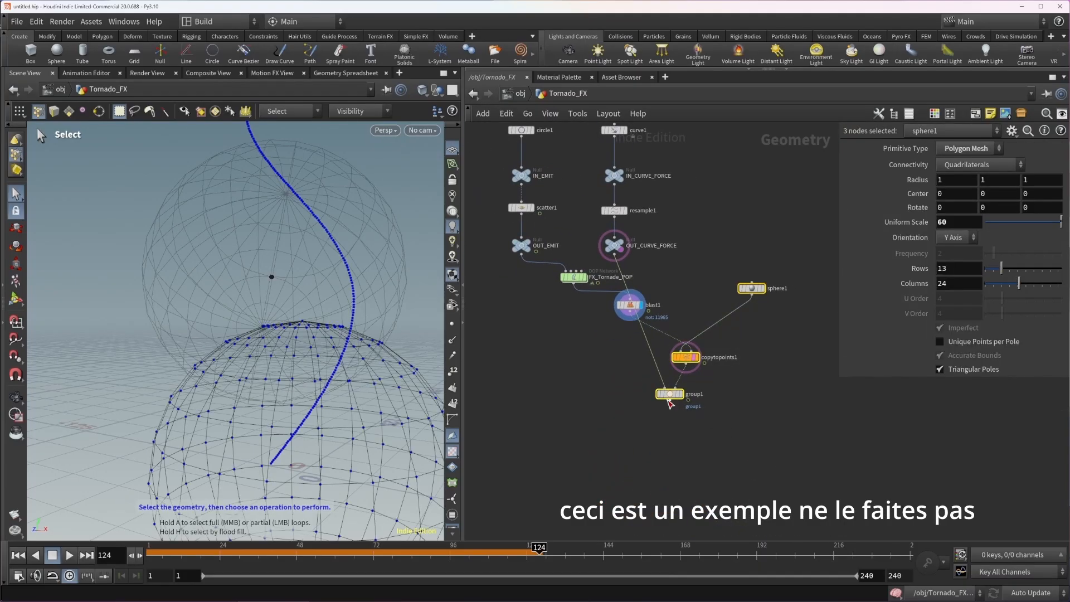
pyautogui.scroll(4, 670, 403)
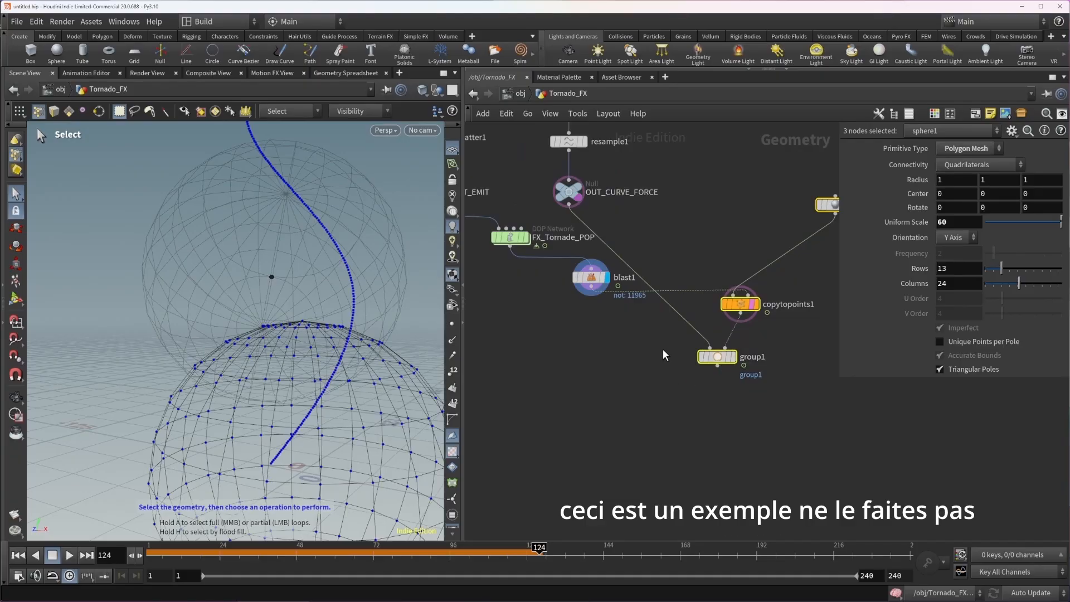
pyautogui.click(651, 339)
pyautogui.click(735, 373)
pyautogui.click(737, 341)
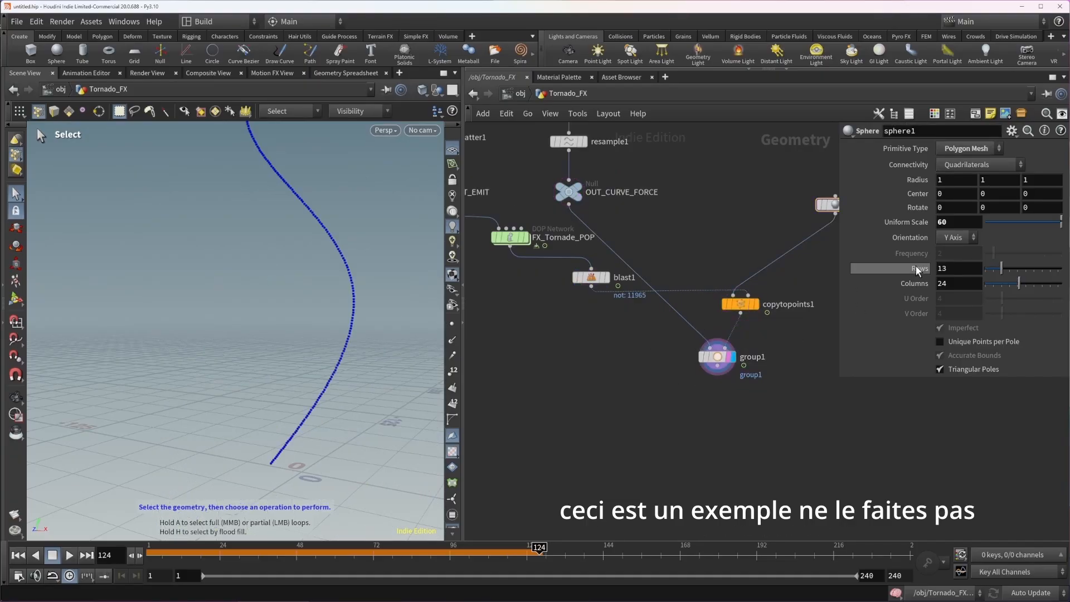
# Make group1 a Points group without a base group, kept in bounding regions of the Bounding Object type.
pyautogui.moveTo(652, 357); pyautogui.dragTo(803, 366)
pyautogui.click(939, 213)
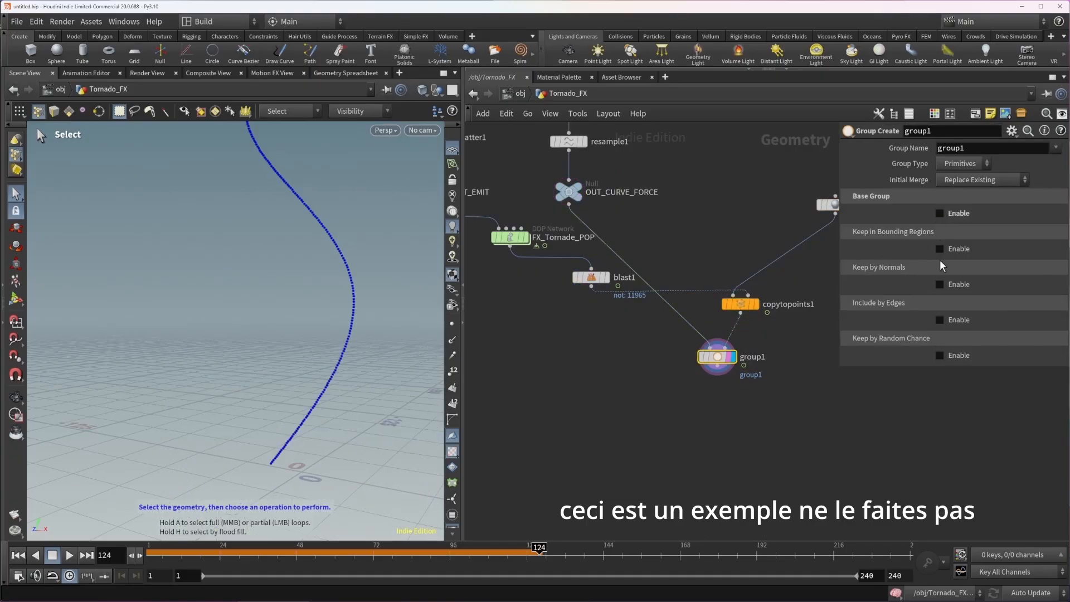
pyautogui.click(947, 265)
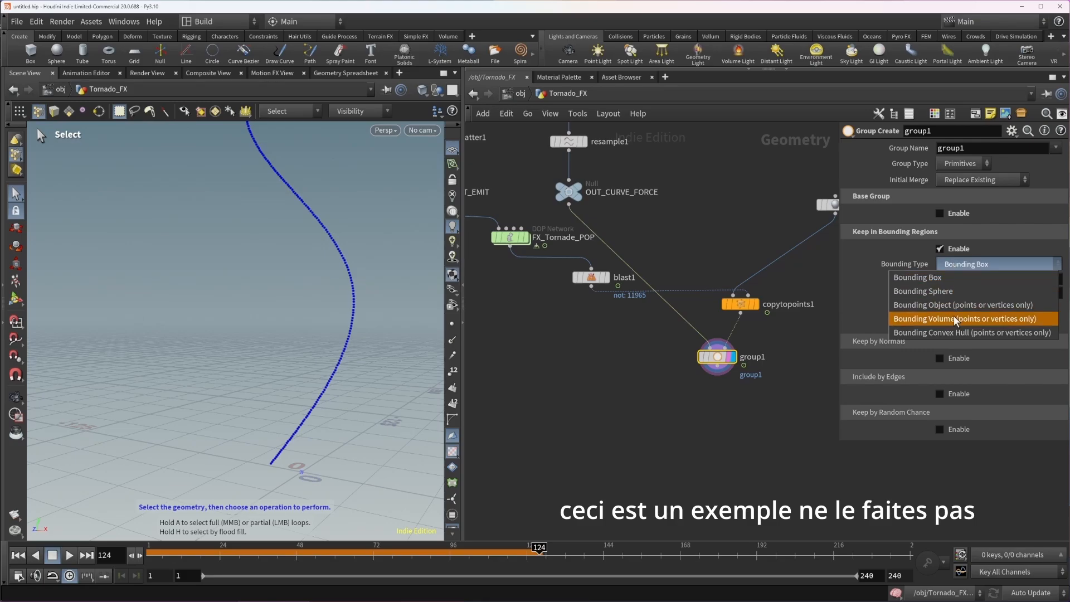
pyautogui.click(963, 164)
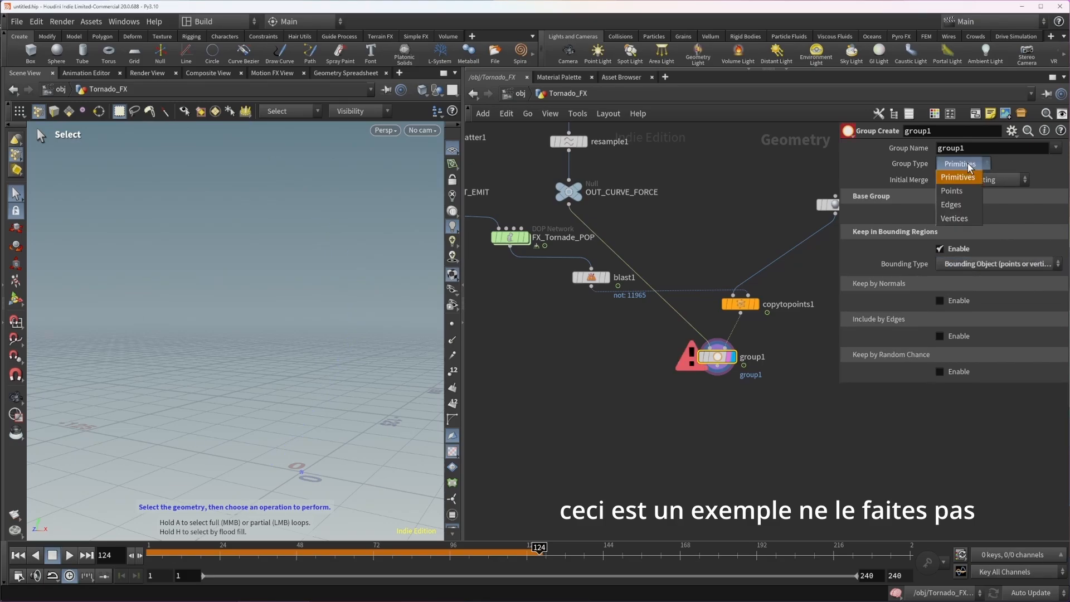
pyautogui.click(954, 189)
# Add a Color node below group1 and wire group1 into its input.
pyautogui.press('Tab')
pyautogui.write('color')
pyautogui.press('Return')
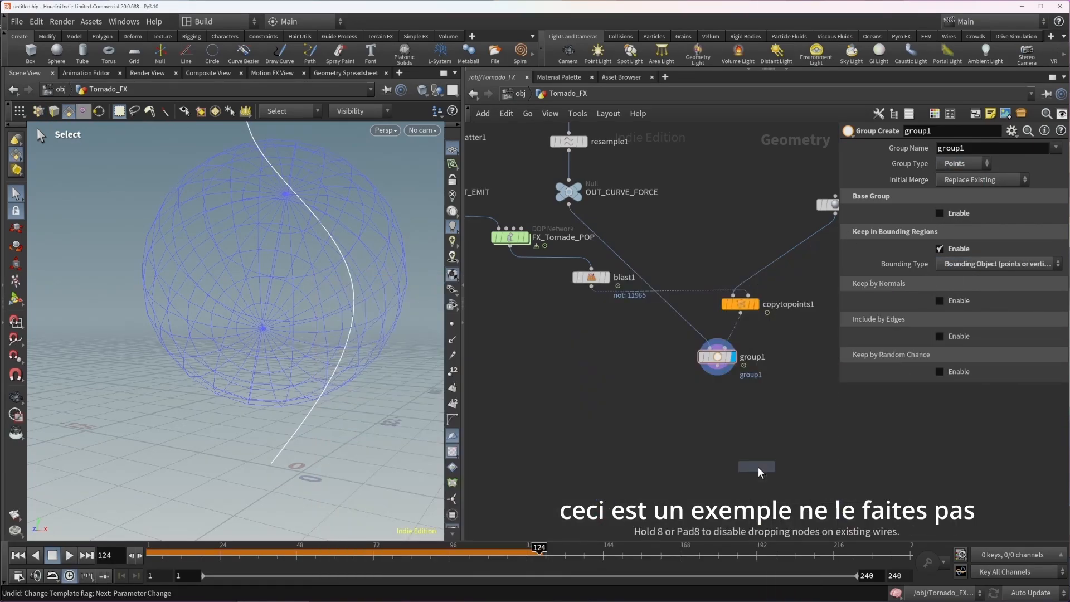
pyautogui.click(742, 458)
pyautogui.moveTo(719, 446); pyautogui.dragTo(702, 404)
pyautogui.click(718, 369)
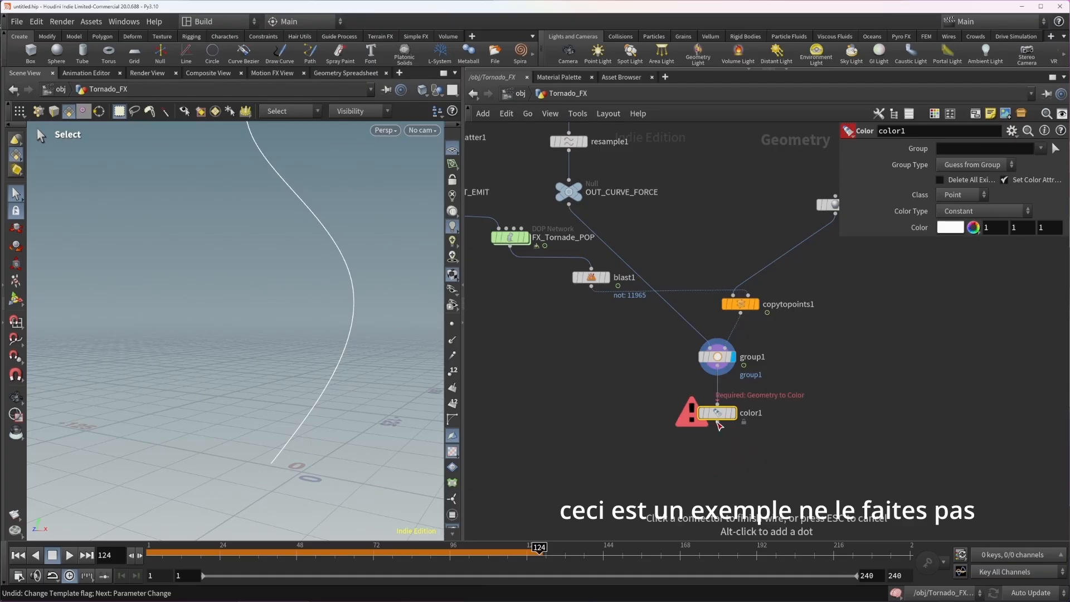
pyautogui.click(718, 407)
# Set the color of color1 to pure red (1, 0, 0) and close the color editor.
pyautogui.click(946, 227)
pyautogui.click(835, 131)
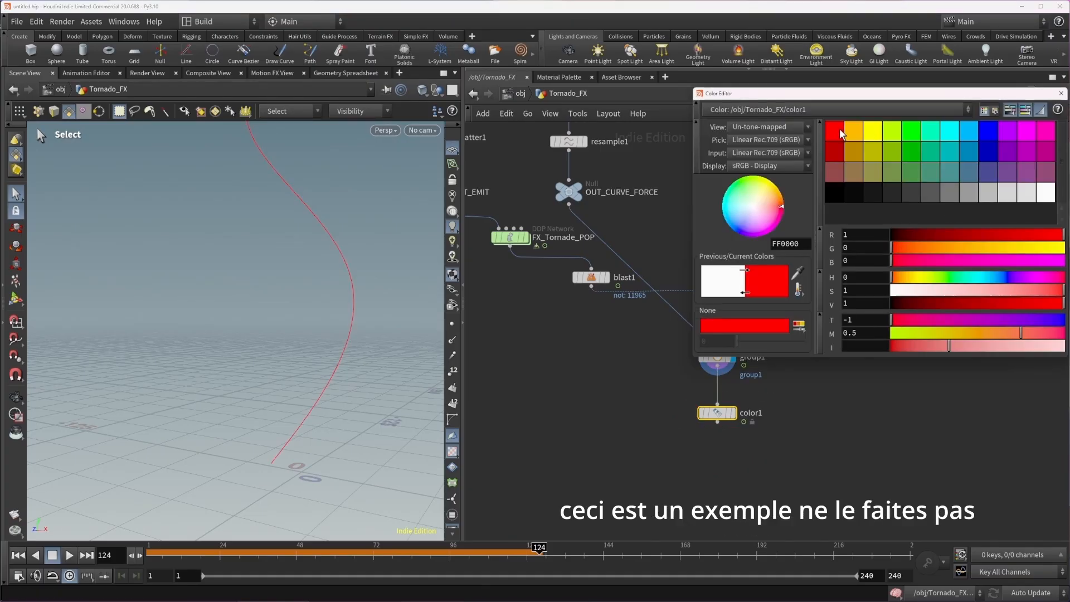
pyautogui.click(1061, 93)
# Display color1 and restrict its coloring to group1.
pyautogui.click(735, 414)
pyautogui.click(728, 416)
pyautogui.moveTo(718, 414); pyautogui.dragTo(719, 426)
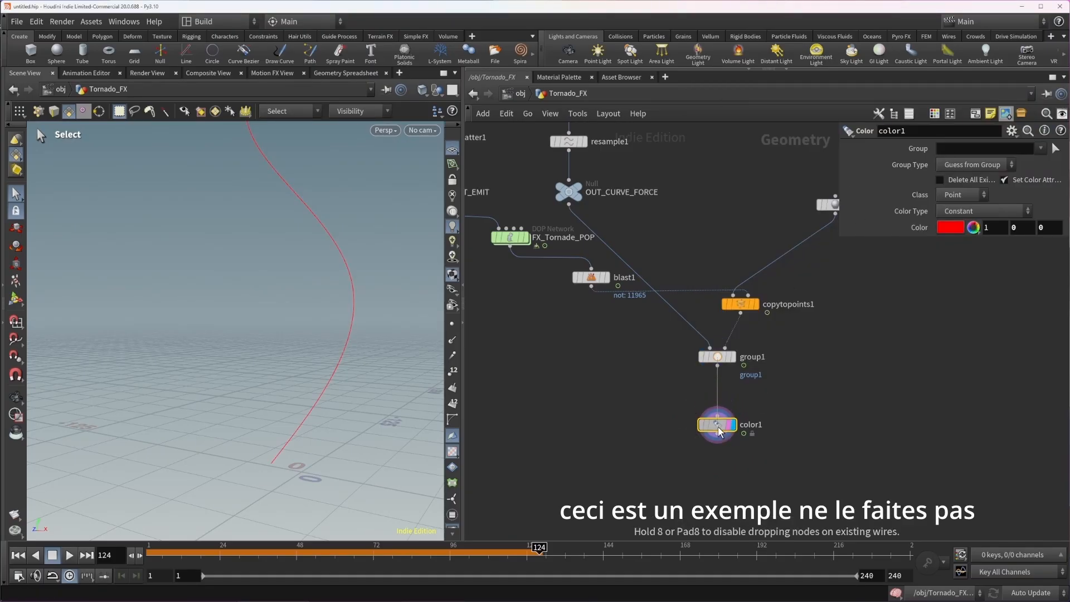
pyautogui.click(1040, 148)
pyautogui.click(1033, 163)
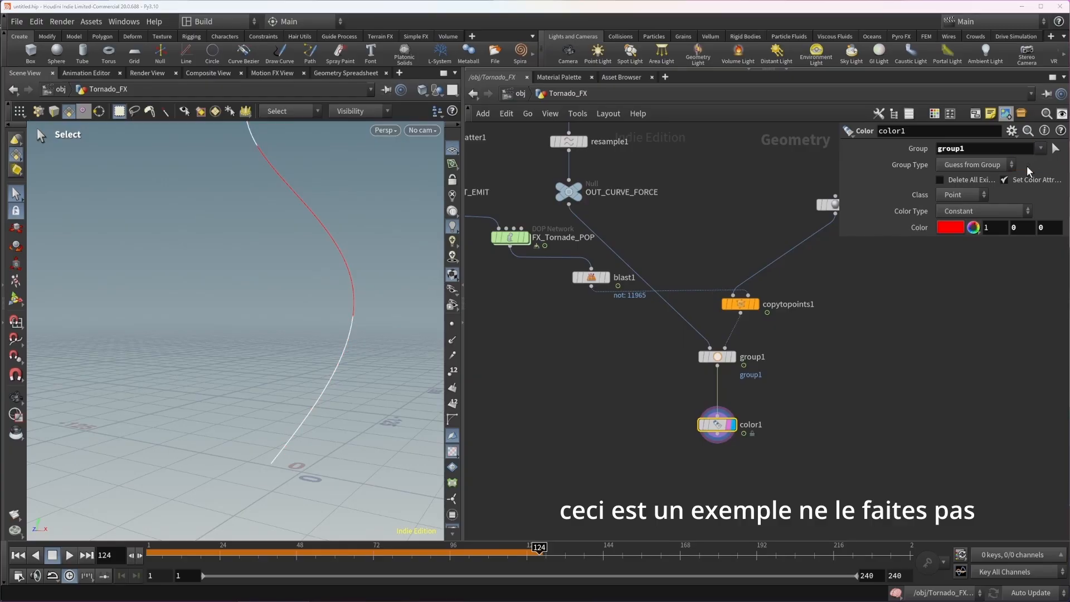
# Examine the red stretch of guide curve inside the sphere around the particle from several angles.
pyautogui.moveTo(596, 287)
pyautogui.moveTo(280, 269)
pyautogui.keyDown('alt'); pyautogui.mouseDown()
pyautogui.moveTo(318, 268)
pyautogui.moveTo(299, 265)
pyautogui.mouseUp(); pyautogui.keyUp('alt')
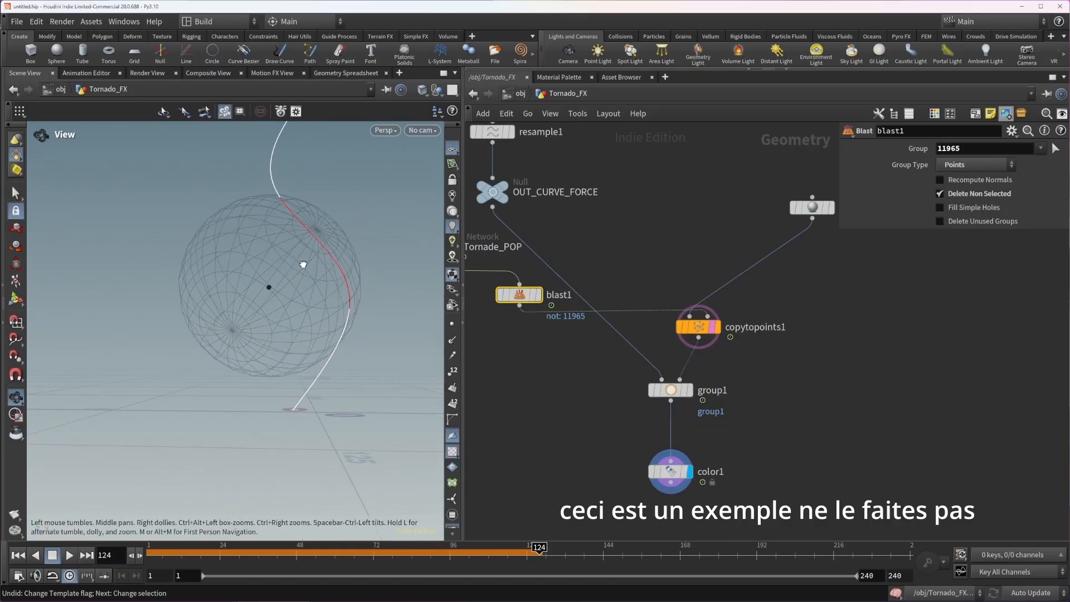
pyautogui.keyDown('alt'); pyautogui.moveTo(341, 243); pyautogui.dragTo(282, 297, button='middle'); pyautogui.keyUp('alt')
pyautogui.keyDown('alt'); pyautogui.moveTo(282, 297); pyautogui.dragTo(370, 287, button='right'); pyautogui.keyUp('alt')
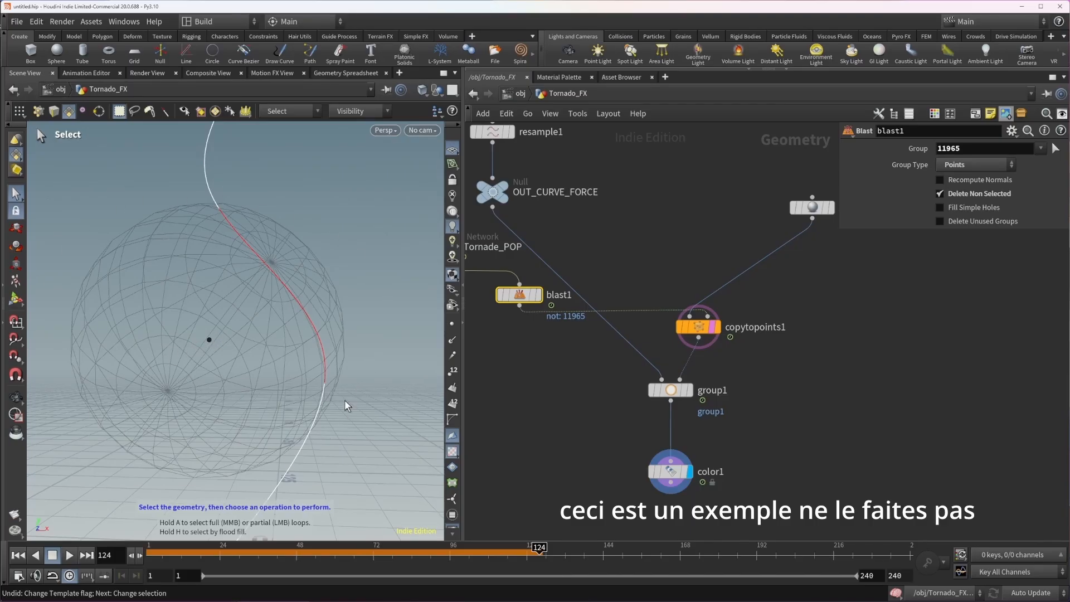
pyautogui.keyDown('alt'); pyautogui.moveTo(237, 221); pyautogui.dragTo(243, 232); pyautogui.keyUp('alt')
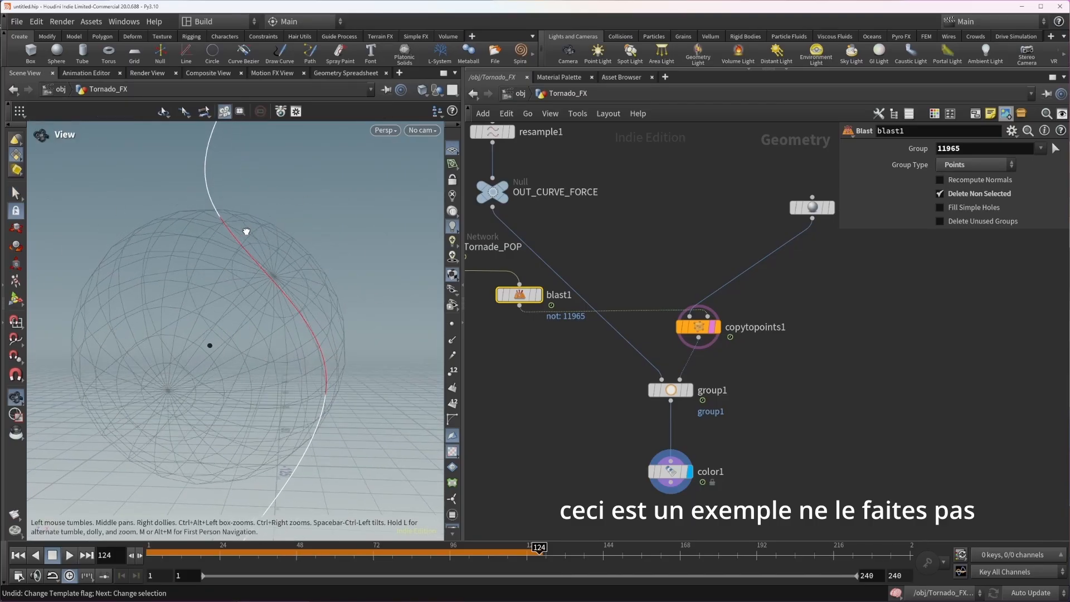
pyautogui.keyDown('alt'); pyautogui.moveTo(244, 232); pyautogui.dragTo(218, 229, button='right'); pyautogui.keyUp('alt')
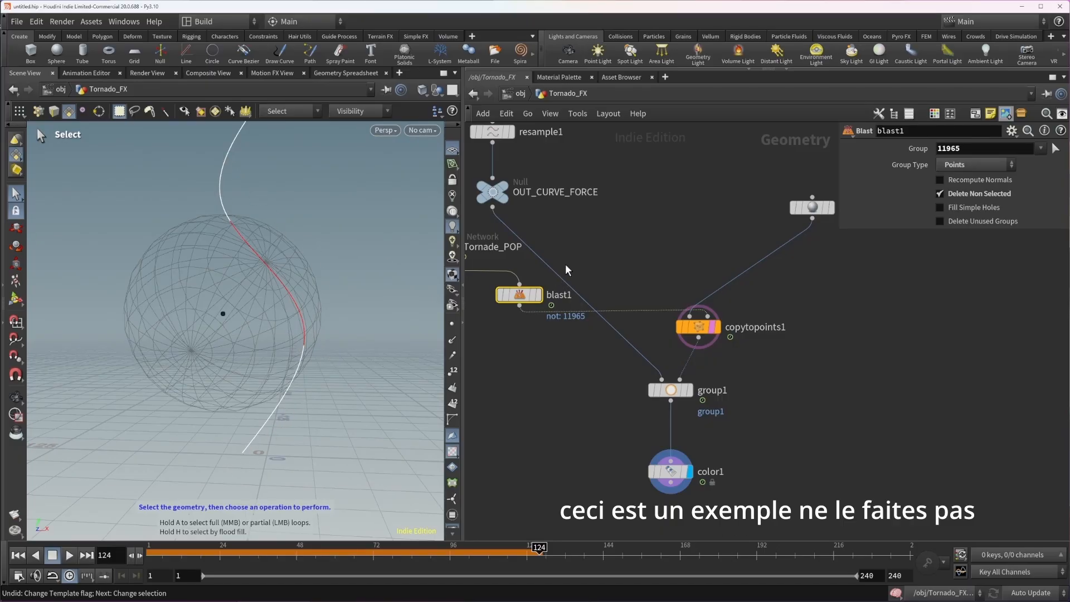
# Check the Search radius of pcopen1 inside the follow POP VOP of FX_Tornade_POP, and return to the Tornado_FX network.
pyautogui.moveTo(565, 265); pyautogui.dragTo(677, 311, button='middle')
pyautogui.doubleClick(538, 298)
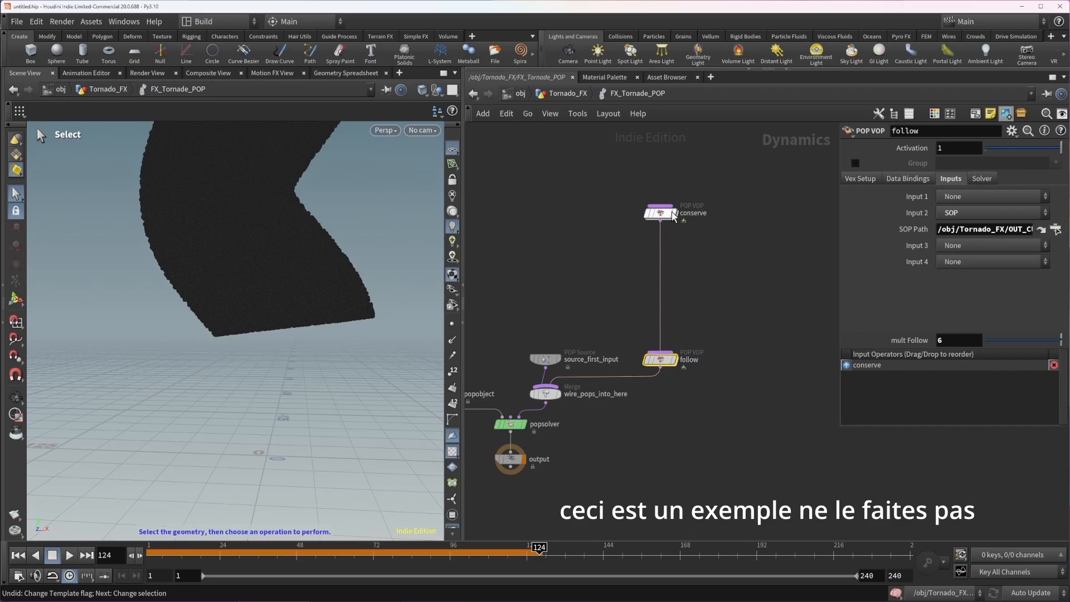
pyautogui.doubleClick(661, 359)
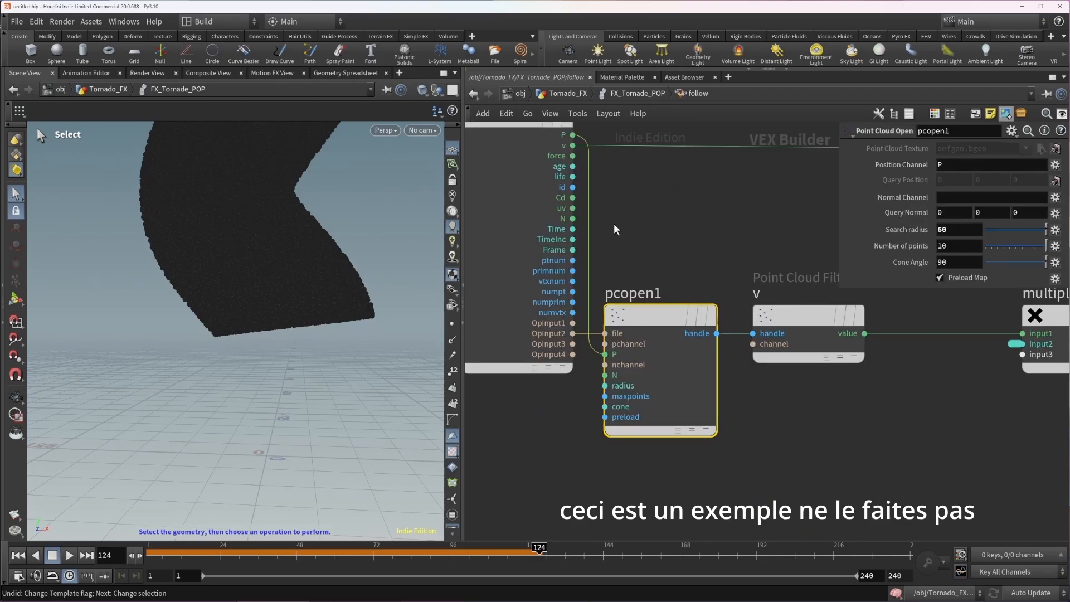
pyautogui.click(966, 233)
pyautogui.moveTo(625, 379)
pyautogui.click(565, 93)
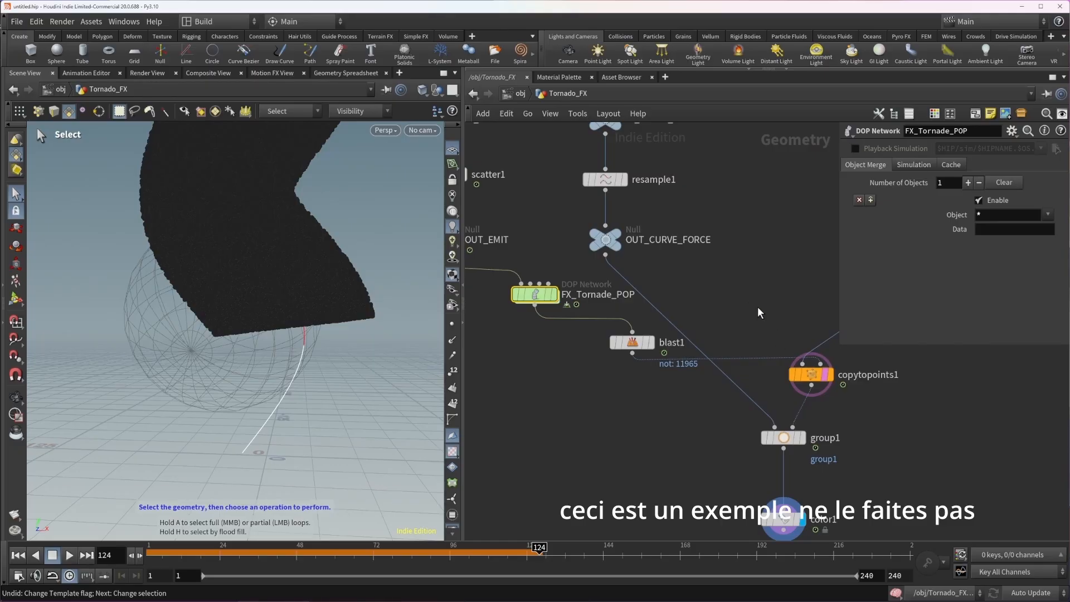
# View color1 again and examine how the particle's sphere encloses part of the guide curve.
pyautogui.moveTo(758, 307); pyautogui.dragTo(657, 273, button='middle')
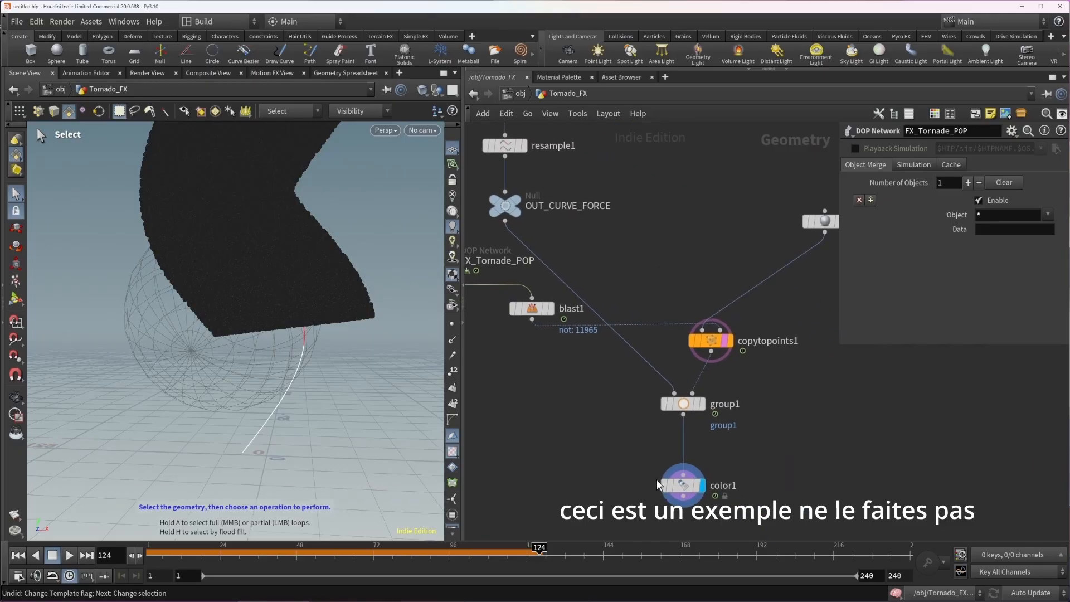
pyautogui.click(690, 488)
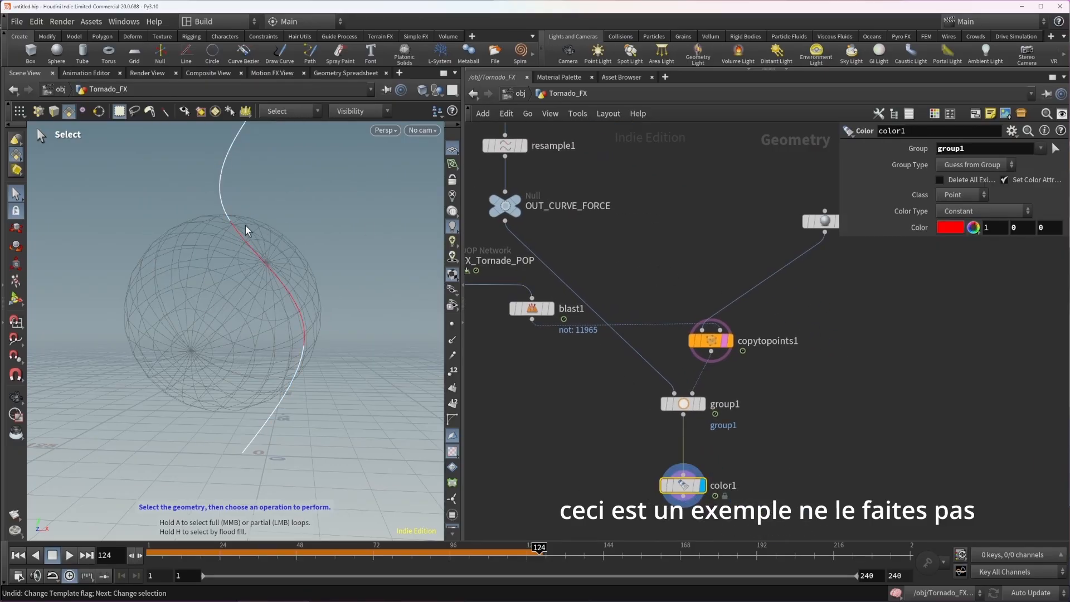
pyautogui.keyDown('alt'); pyautogui.moveTo(370, 387); pyautogui.dragTo(377, 334); pyautogui.keyUp('alt')
pyautogui.keyDown('alt'); pyautogui.moveTo(377, 334); pyautogui.dragTo(427, 330, button='right'); pyautogui.keyUp('alt')
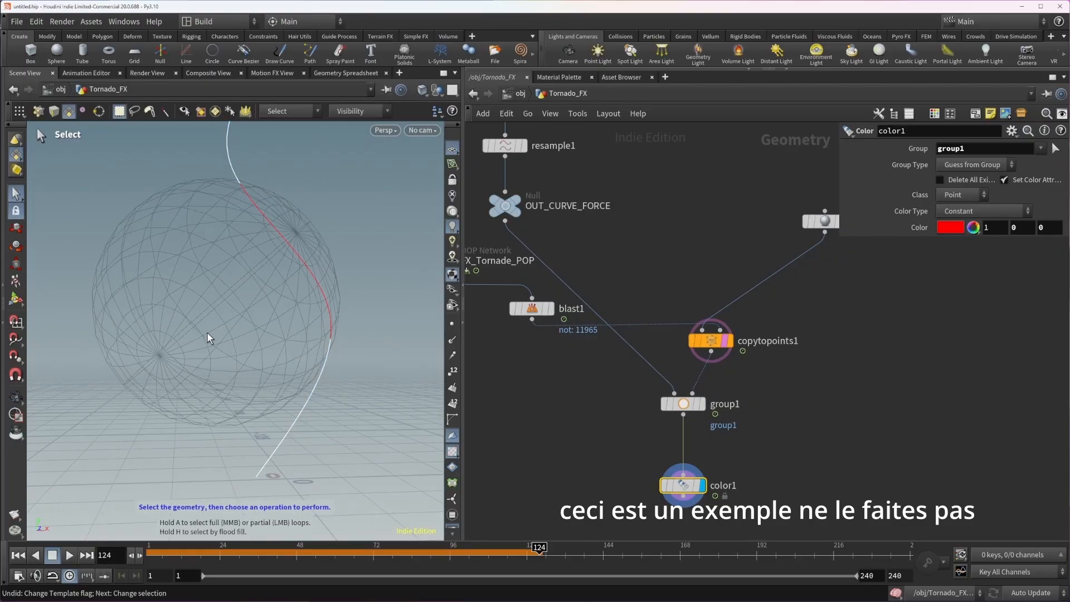
pyautogui.moveTo(549, 315)
pyautogui.keyDown('alt'); pyautogui.moveTo(365, 242); pyautogui.dragTo(316, 232, button='middle'); pyautogui.keyUp('alt')
pyautogui.scroll(-3, 316, 232)
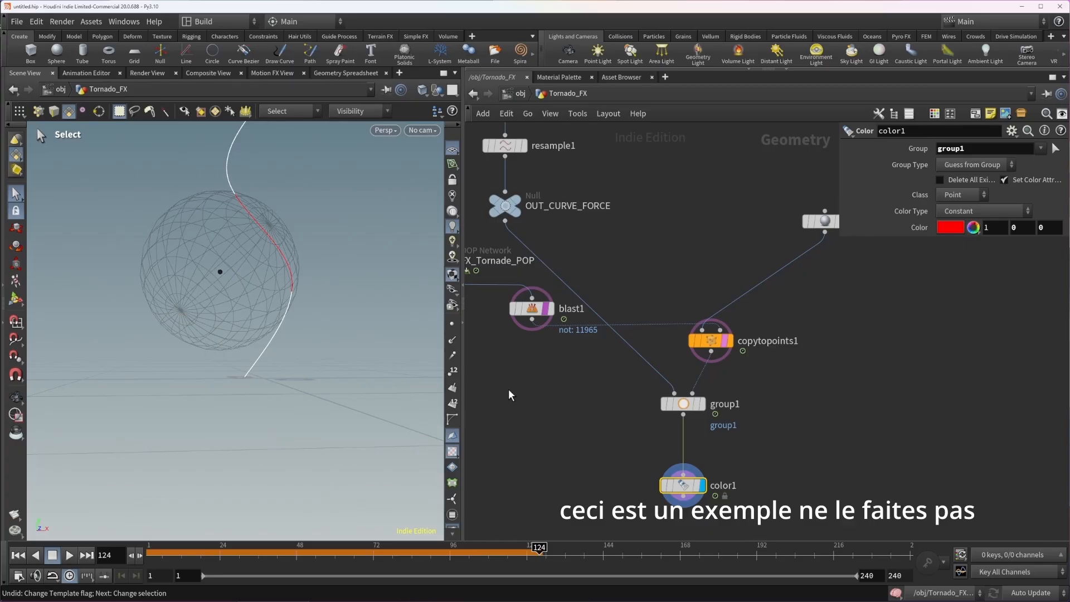
# Display FX_Tornade_POP, enter it and bypass the conserve POP VOP.
pyautogui.moveTo(509, 389); pyautogui.dragTo(586, 461, button='middle')
pyautogui.click(535, 334)
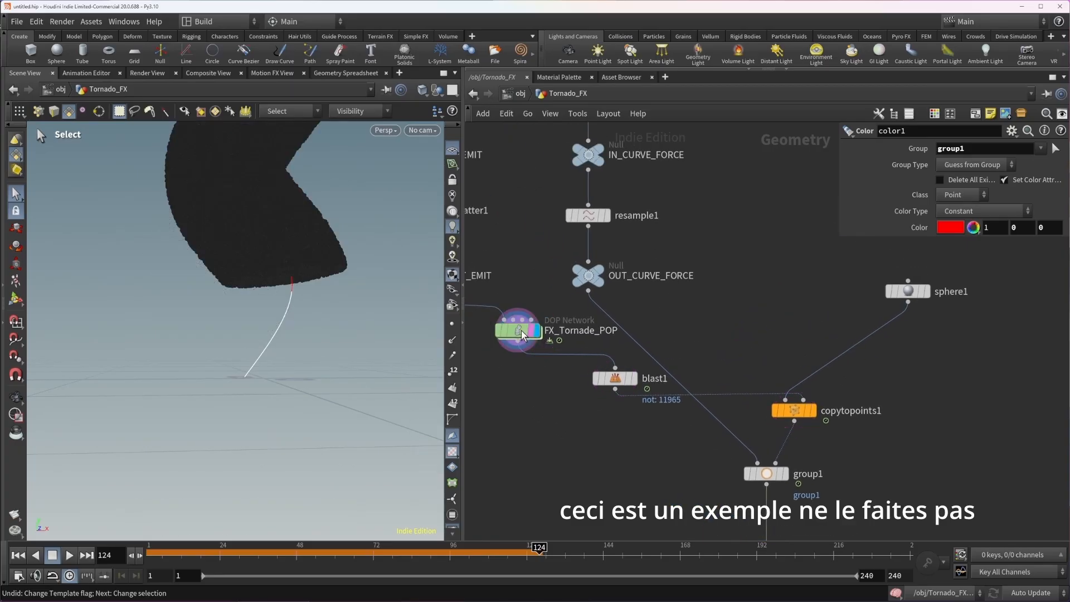
pyautogui.doubleClick(521, 333)
pyautogui.moveTo(602, 233); pyautogui.dragTo(597, 309, button='middle')
pyautogui.click(666, 287)
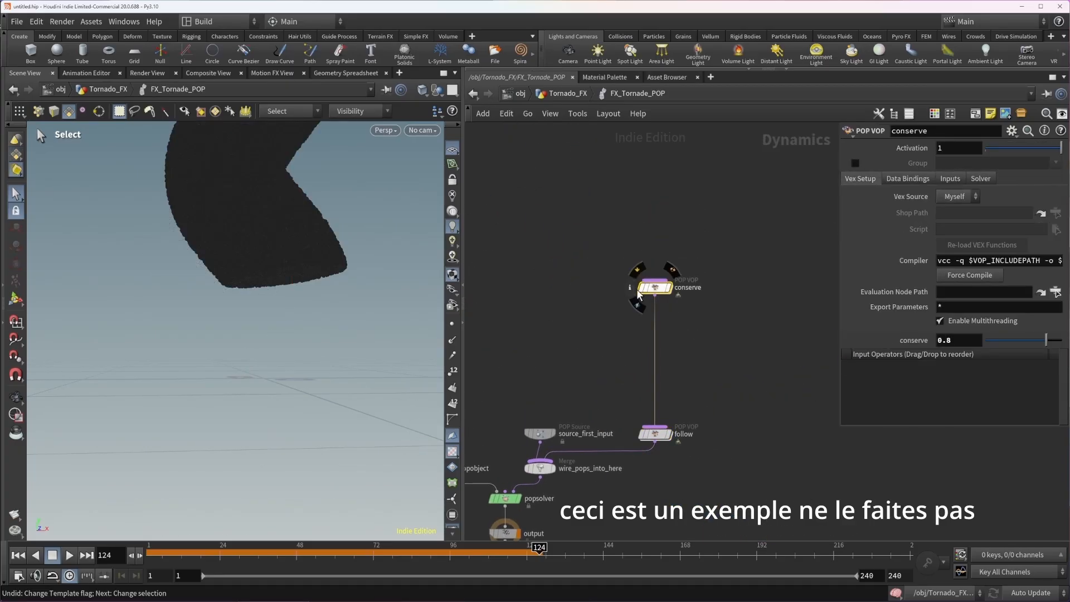
pyautogui.click(633, 290)
pyautogui.click(635, 291)
pyautogui.click(640, 289)
pyautogui.moveTo(634, 292); pyautogui.dragTo(591, 398, button='middle')
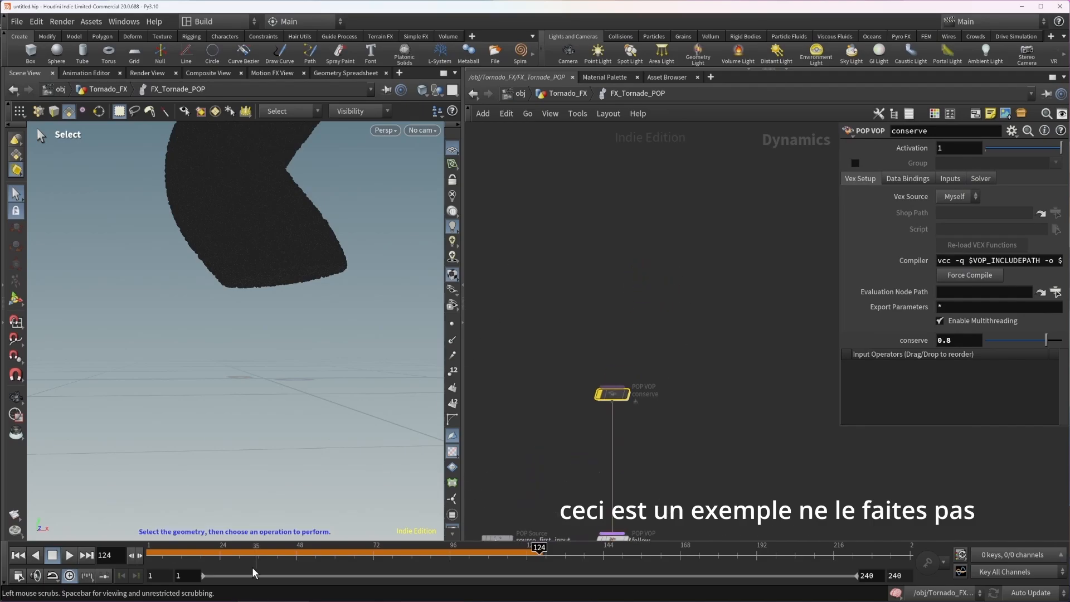
# Play the simulation from frame 1 with conserve bypassed, and examine the particle stream up to frame 89.
pyautogui.moveTo(206, 554); pyautogui.dragTo(150, 554)
pyautogui.keyDown('alt'); pyautogui.moveTo(320, 305); pyautogui.dragTo(255, 501, button='middle'); pyautogui.keyUp('alt')
pyautogui.click(68, 556)
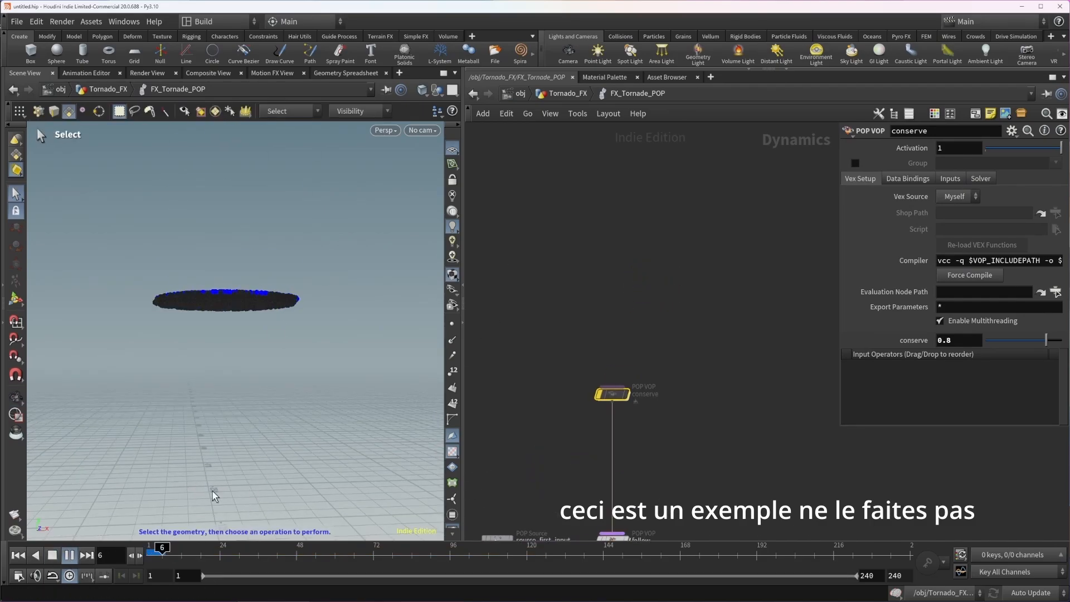
pyautogui.press('Escape')
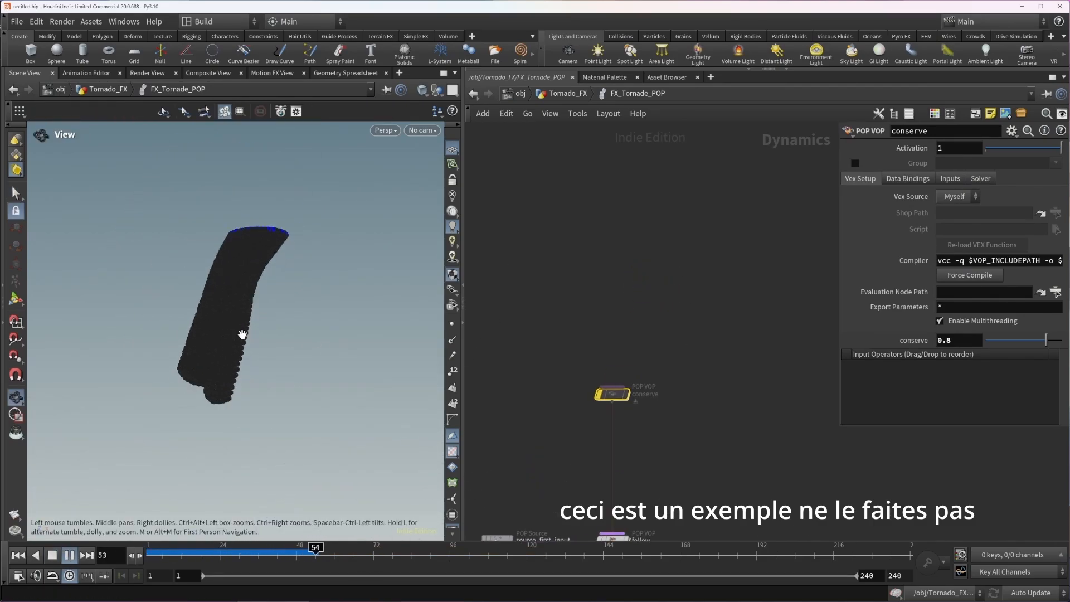
pyautogui.press('s')
pyautogui.click(146, 553)
pyautogui.moveTo(146, 553); pyautogui.dragTo(428, 554)
pyautogui.keyDown('alt'); pyautogui.moveTo(234, 280); pyautogui.dragTo(313, 270); pyautogui.keyUp('alt')
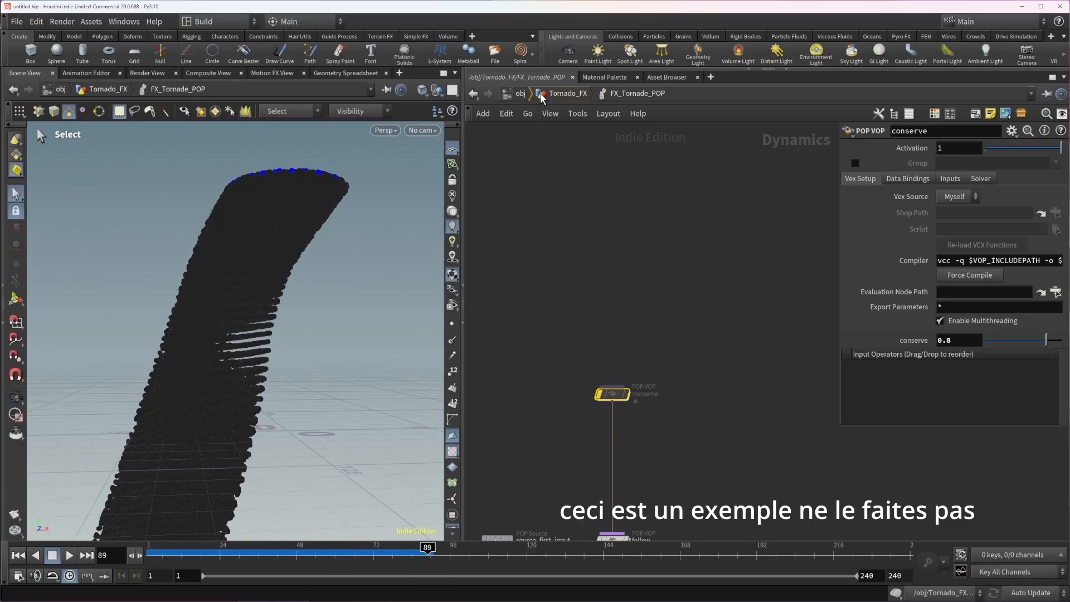
# Go up to the Tornado_FX network and try to show the OUT_CURVE_FORCE guide curve together with the particle stream.
pyautogui.press('u')
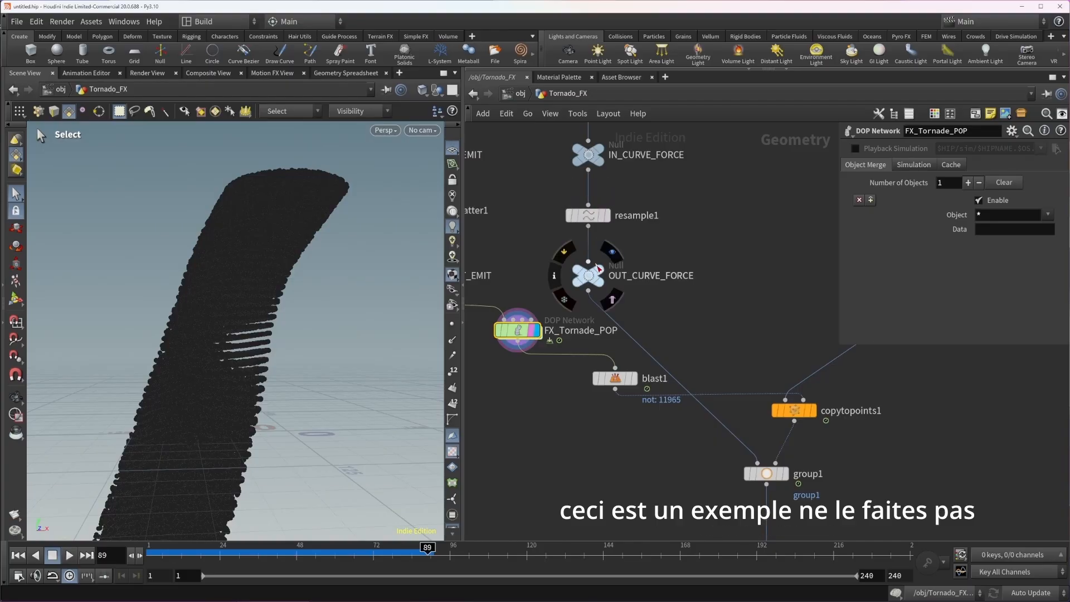
pyautogui.click(612, 251)
pyautogui.keyDown('alt'); pyautogui.moveTo(339, 296); pyautogui.dragTo(306, 285); pyautogui.keyUp('alt')
pyautogui.scroll(2, 307, 285)
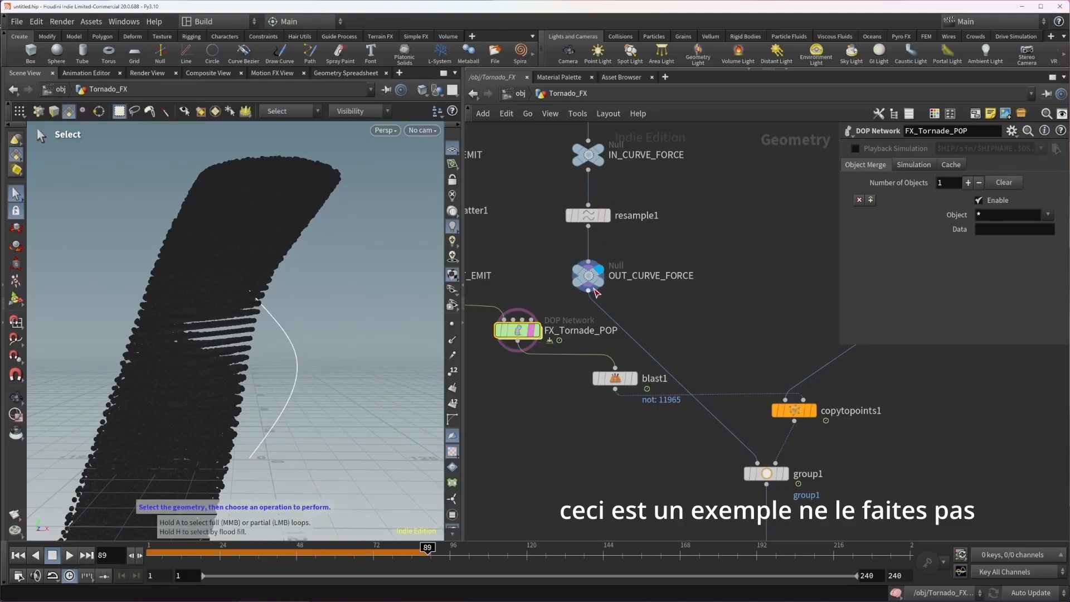
pyautogui.hotkey('ctrl', 'z')
pyautogui.click(611, 300)
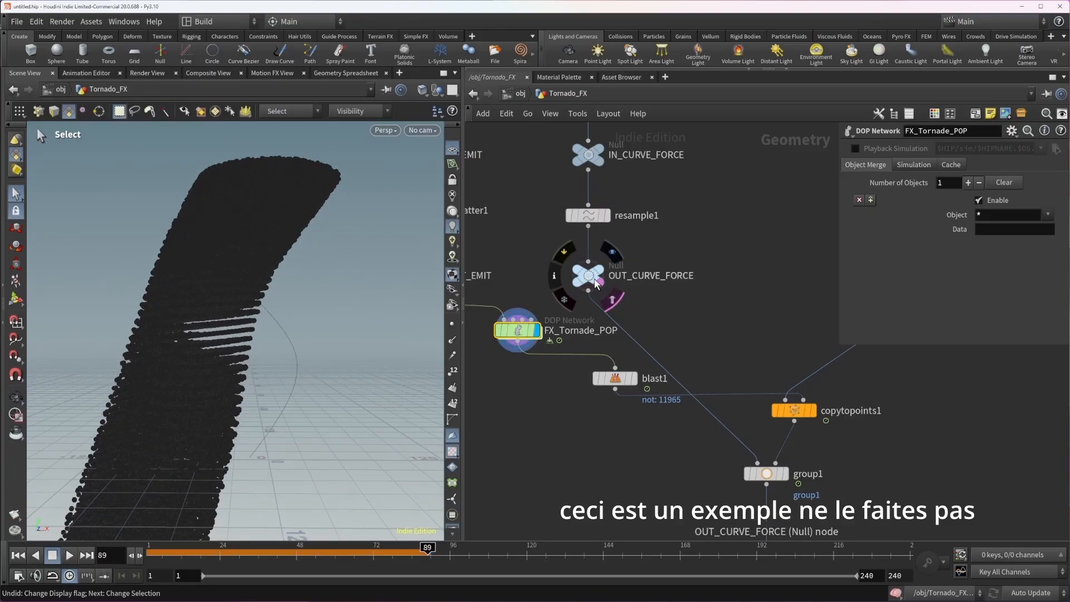
pyautogui.click(527, 328)
pyautogui.doubleClick(524, 329)
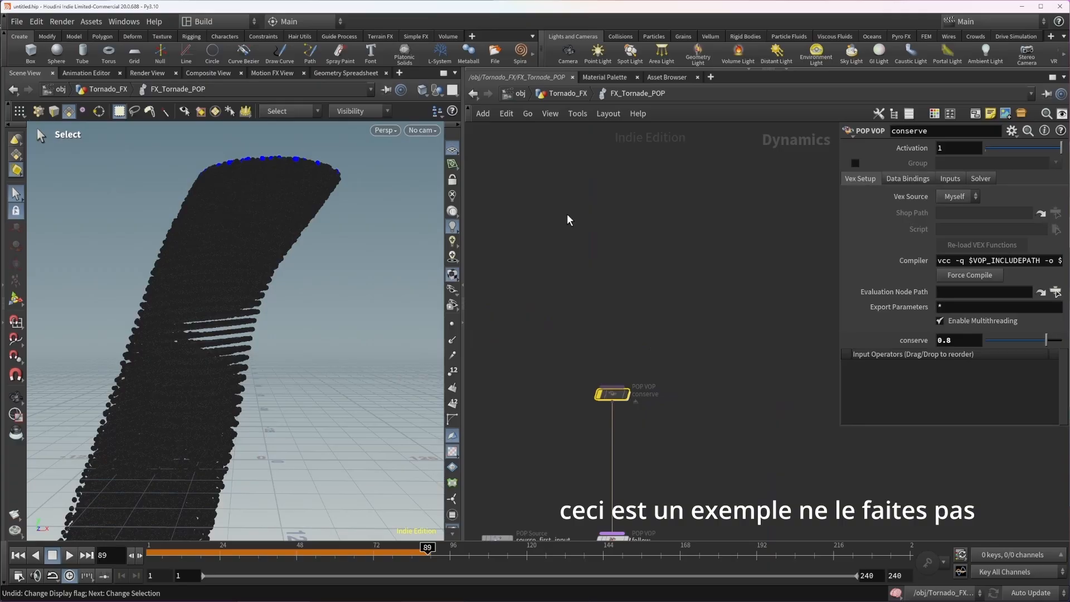
pyautogui.click(550, 96)
# Display OUT_CURVE_FORCE with FX_Tornade_POP as a template, and compare the particles' path with the guide curve.
pyautogui.click(577, 275)
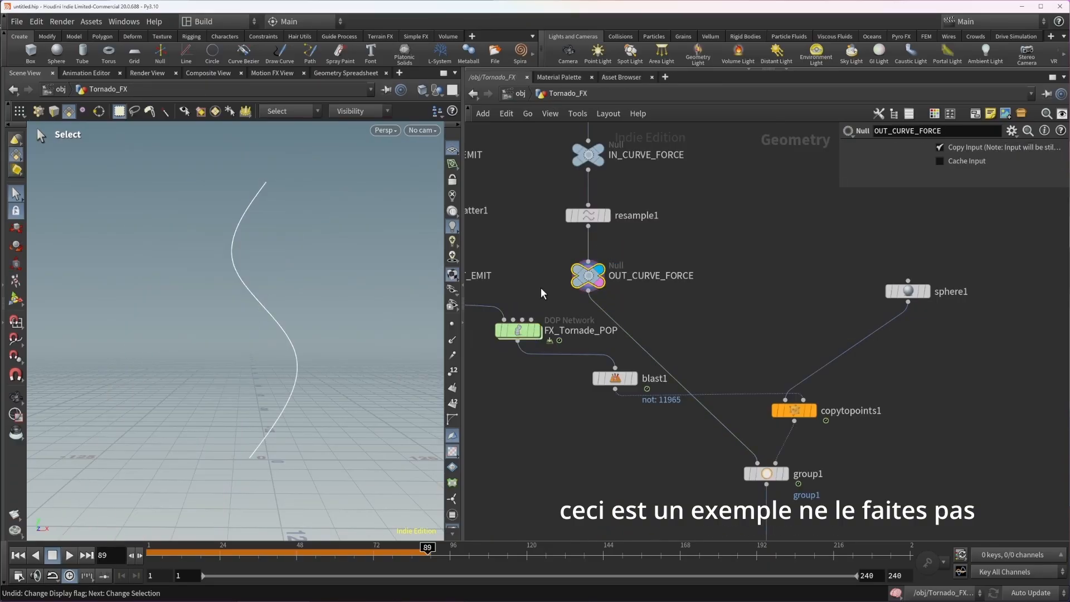
pyautogui.click(536, 330)
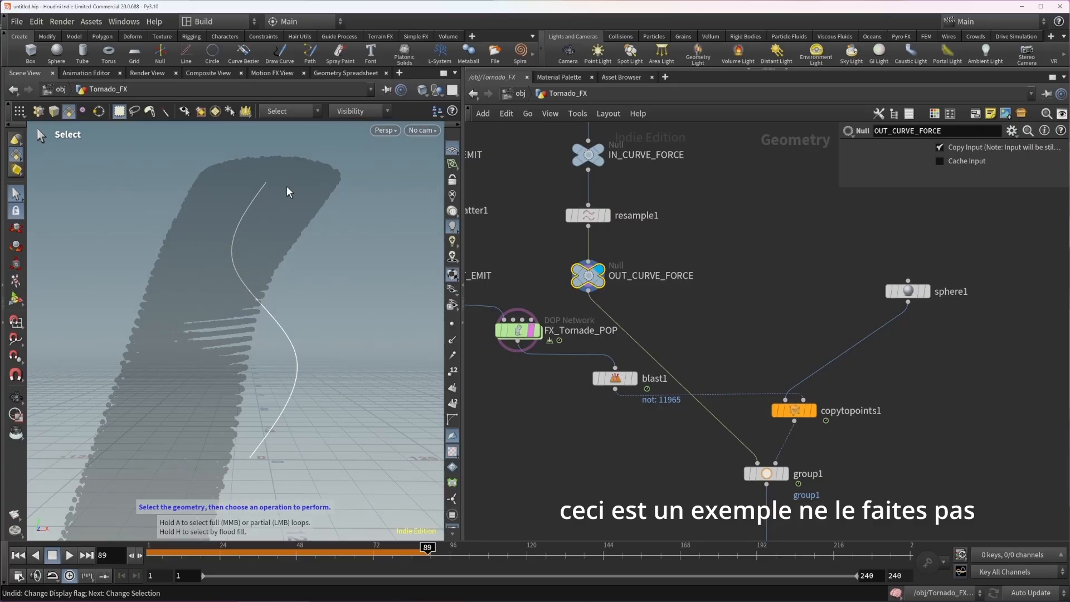
pyautogui.moveTo(210, 327)
pyautogui.keyDown('alt'); pyautogui.mouseDown(button='middle')
pyautogui.moveTo(234, 222)
pyautogui.moveTo(234, 246)
pyautogui.mouseUp(button='middle'); pyautogui.keyUp('alt')
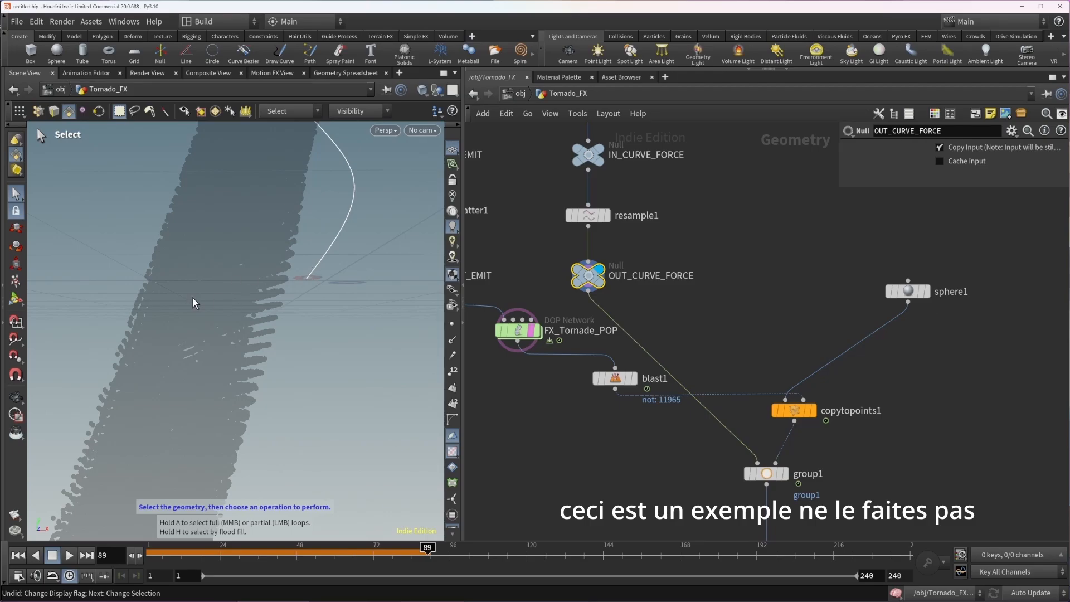
pyautogui.keyDown('alt'); pyautogui.moveTo(193, 297); pyautogui.dragTo(56, 295, button='right'); pyautogui.keyUp('alt')
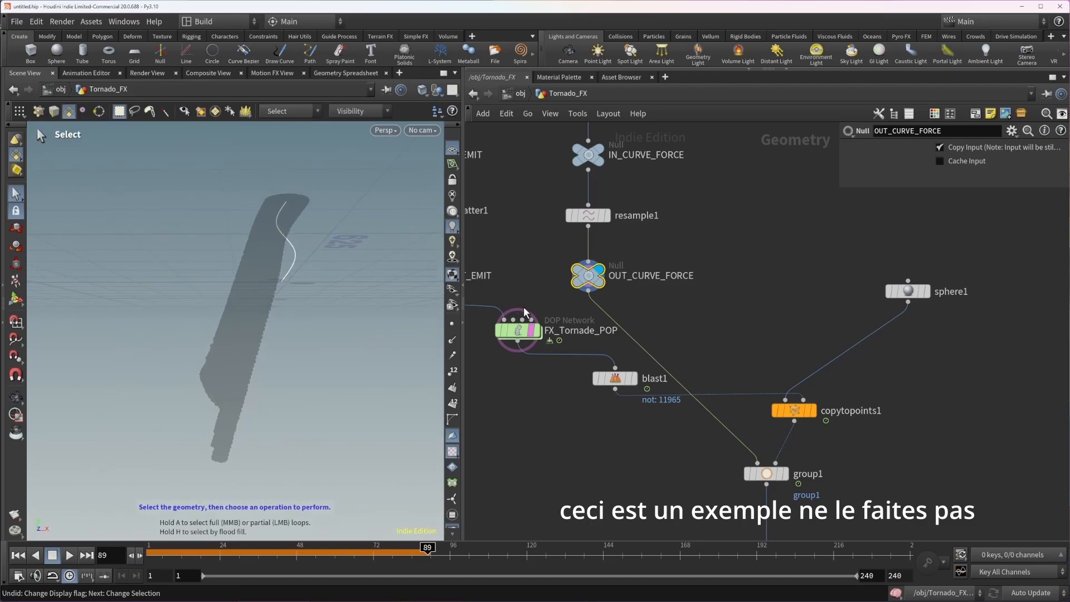
# Enter FX_Tornade_POP and turn the bypass off on the conserve POP VOP.
pyautogui.doubleClick(517, 334)
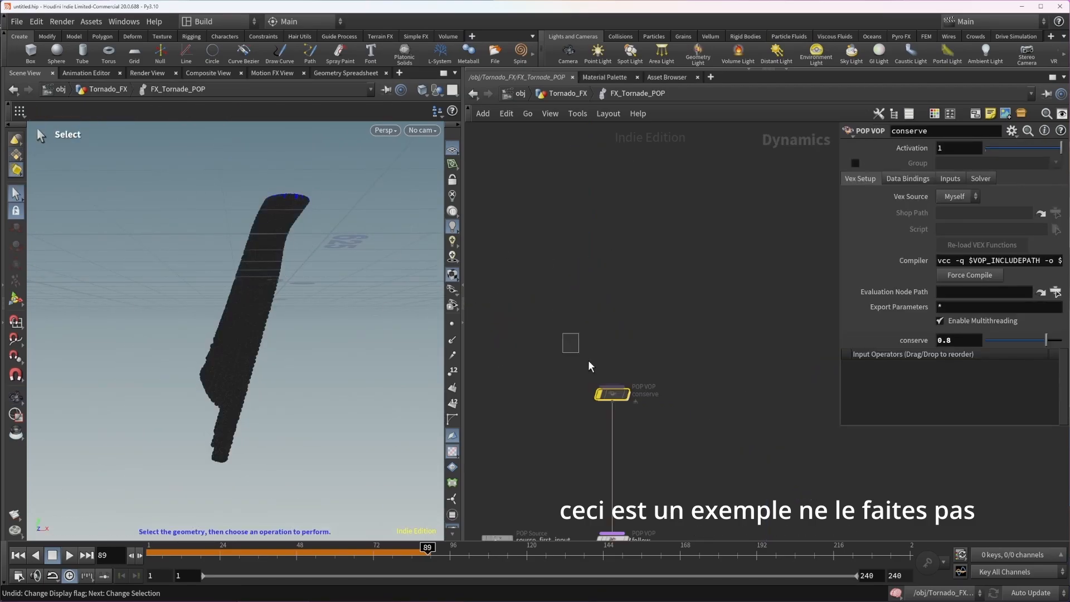
pyautogui.moveTo(589, 395)
pyautogui.keyDown('alt'); pyautogui.moveTo(273, 223); pyautogui.dragTo(437, 220, button='right'); pyautogui.keyUp('alt')
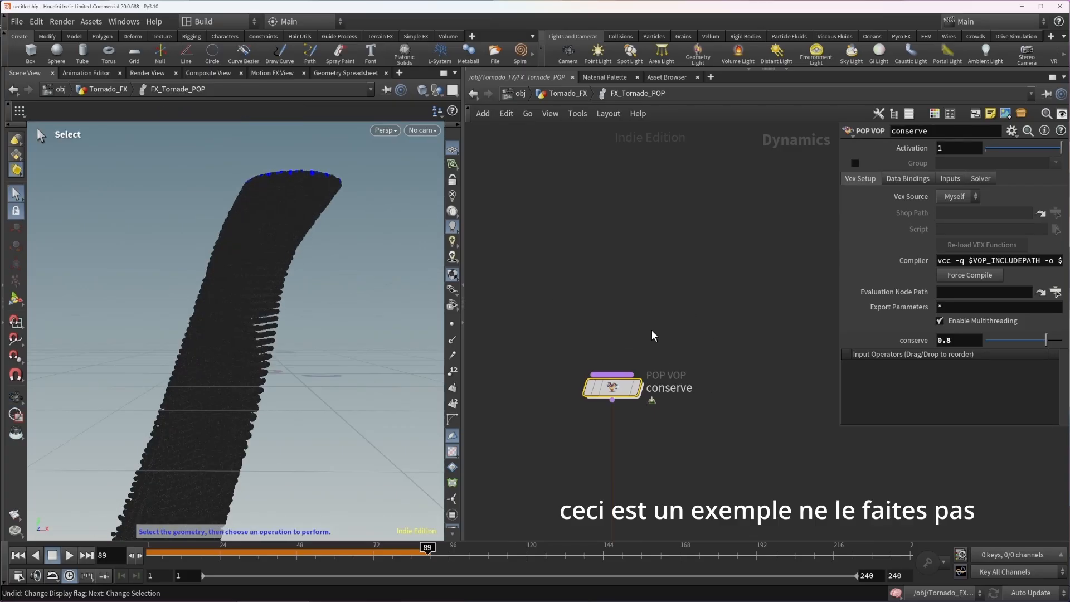
# Replay the simulation from frame 1 with conserve active, and examine how the particles follow the curve up to frame 226.
pyautogui.click(149, 552)
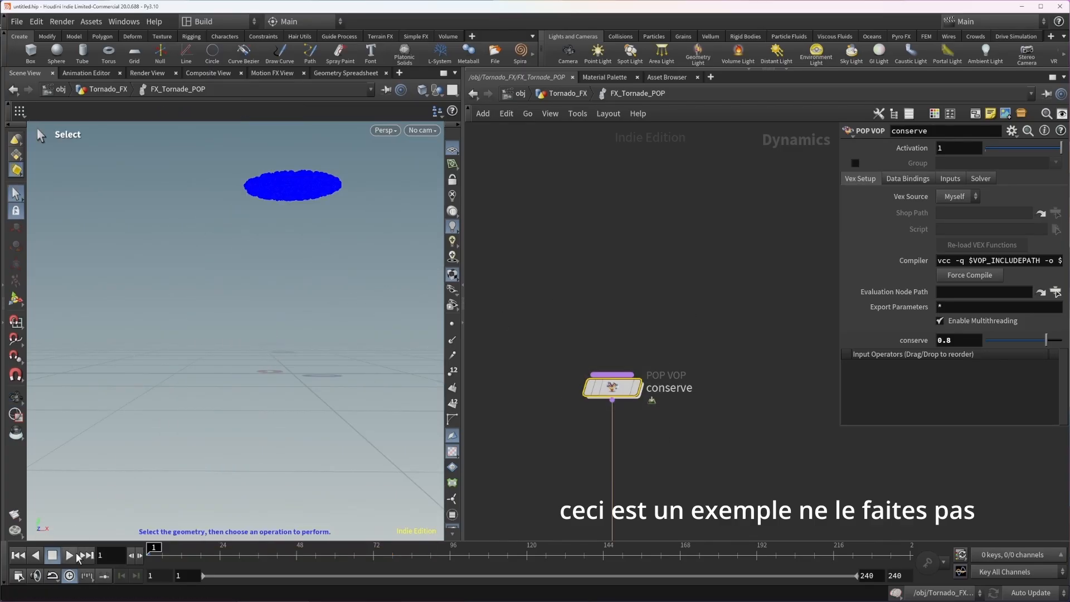
pyautogui.click(74, 554)
pyautogui.keyDown('alt'); pyautogui.moveTo(301, 240); pyautogui.dragTo(412, 212, button='right'); pyautogui.keyUp('alt')
pyautogui.keyDown('alt'); pyautogui.moveTo(304, 234); pyautogui.dragTo(296, 263); pyautogui.keyUp('alt')
pyautogui.keyDown('alt'); pyautogui.moveTo(308, 287); pyautogui.dragTo(315, 239, button='middle'); pyautogui.keyUp('alt')
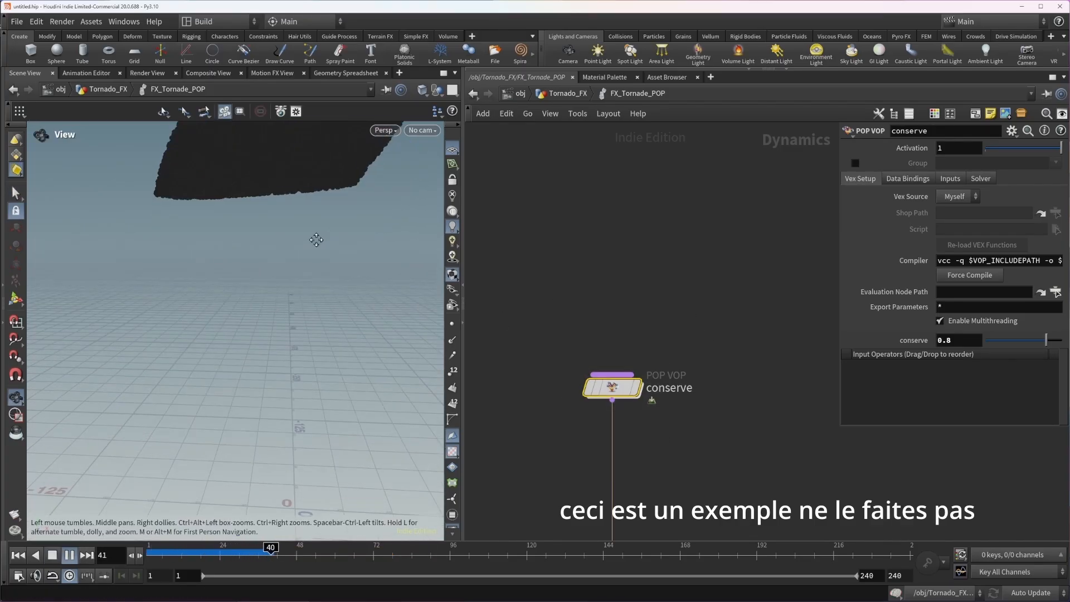
pyautogui.keyDown('alt'); pyautogui.moveTo(316, 239); pyautogui.dragTo(293, 319, button='right'); pyautogui.keyUp('alt')
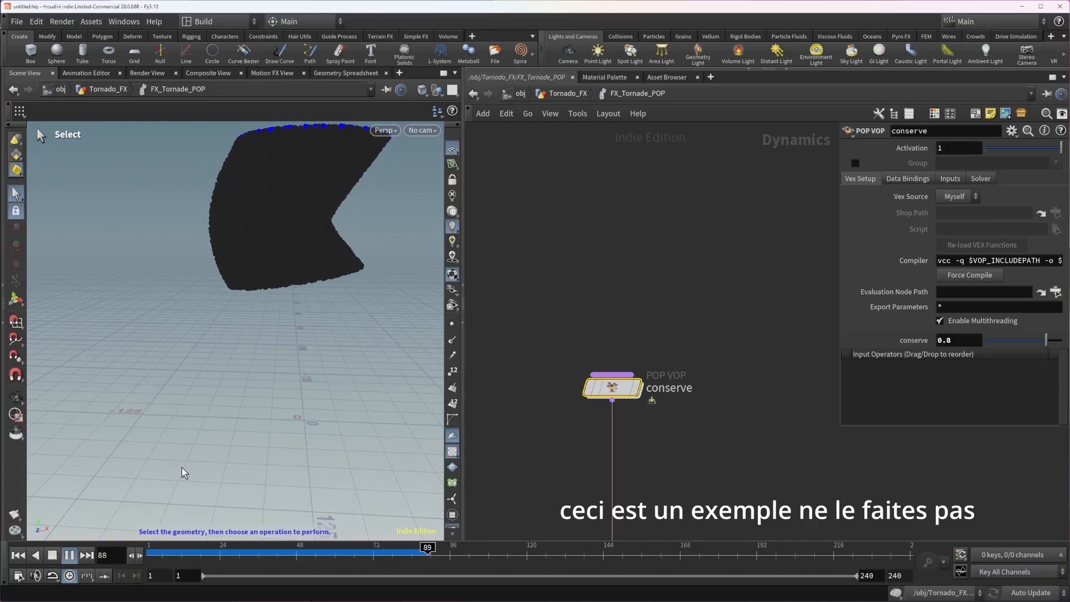
pyautogui.click(53, 555)
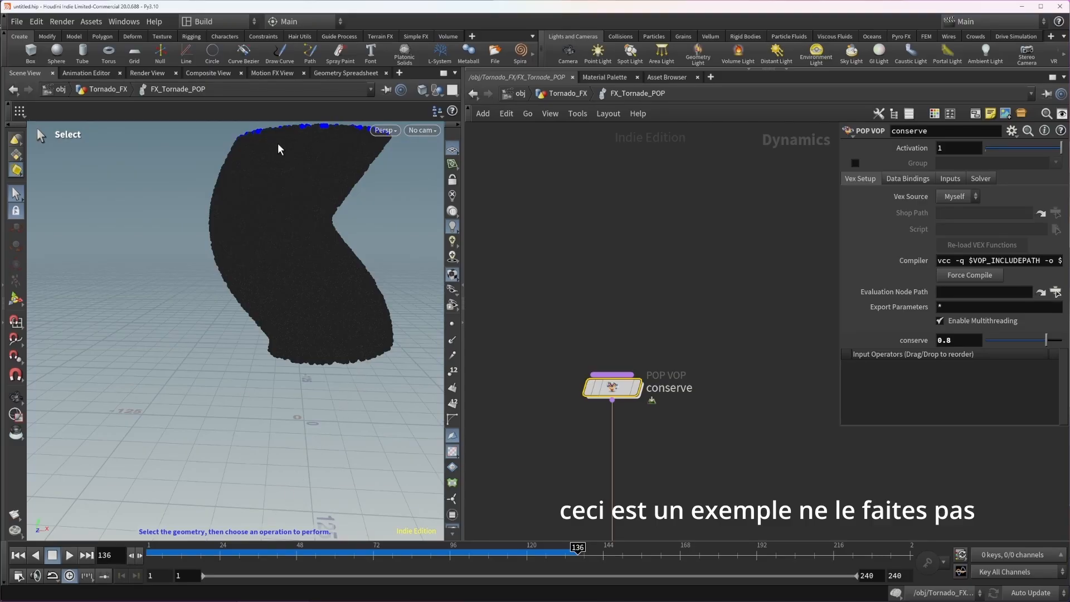
pyautogui.moveTo(647, 505); pyautogui.dragTo(612, 389, button='middle')
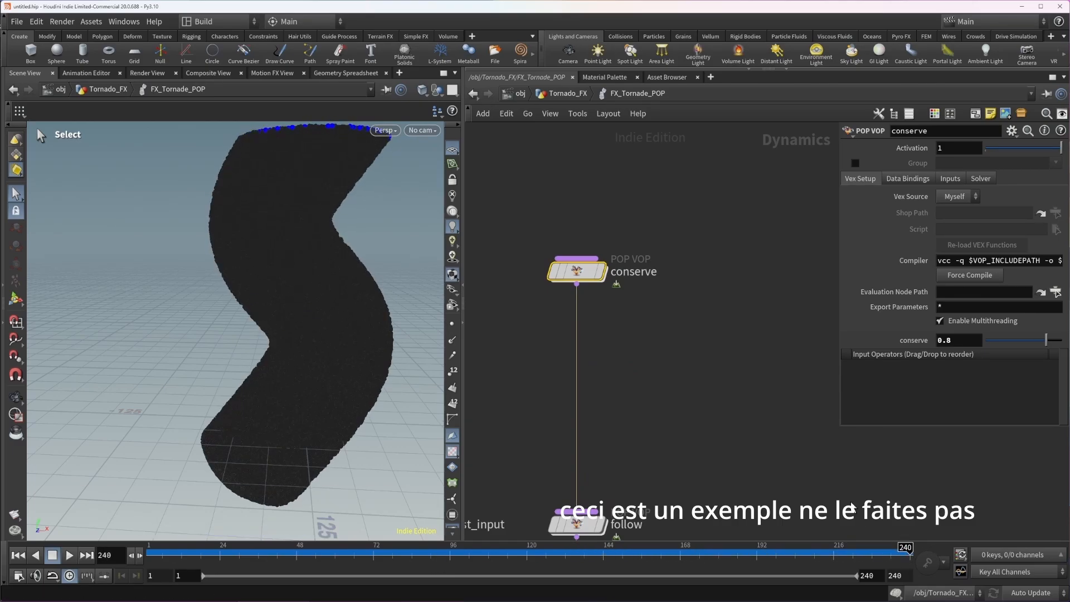
pyautogui.moveTo(167, 553); pyautogui.dragTo(859, 577)
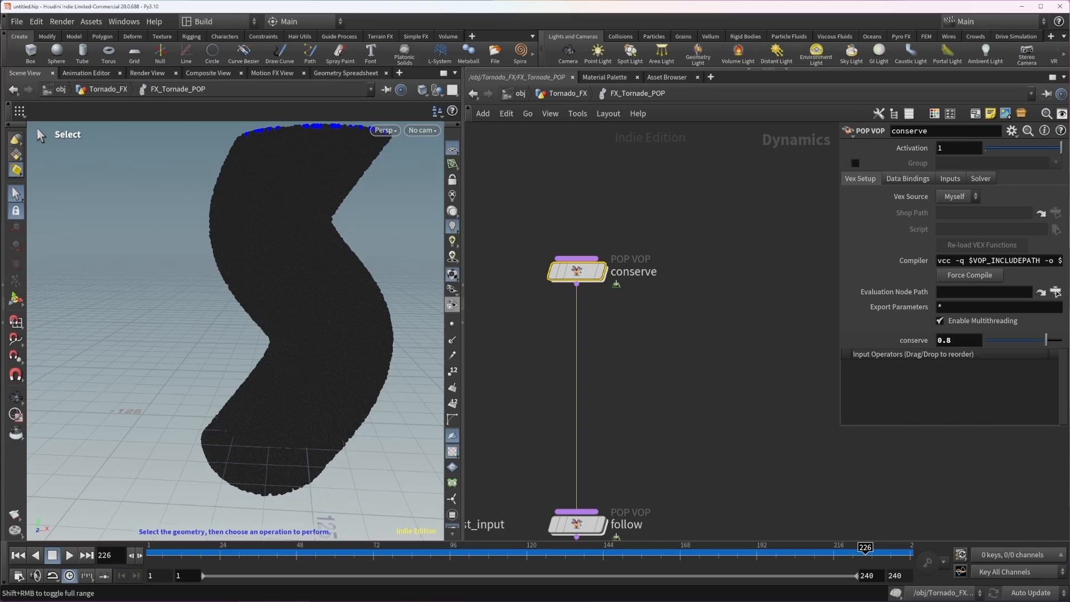
# Return to the Tornado_FX network and delete the example nodes blast1, sphere1, copytopoints1, group1 and color1.
pyautogui.scroll(-5, 662, 366)
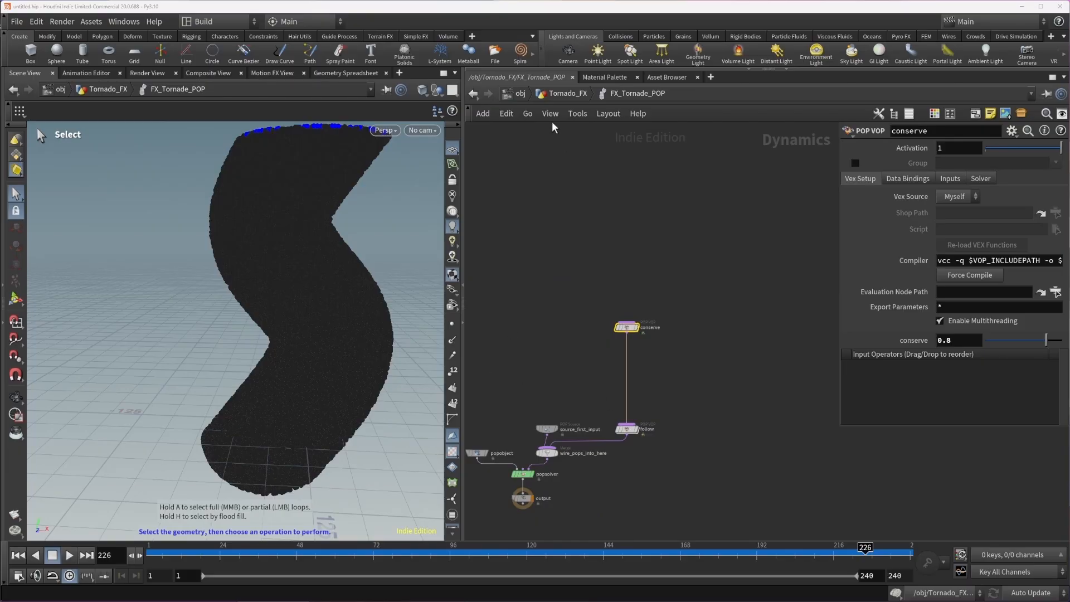
pyautogui.click(556, 95)
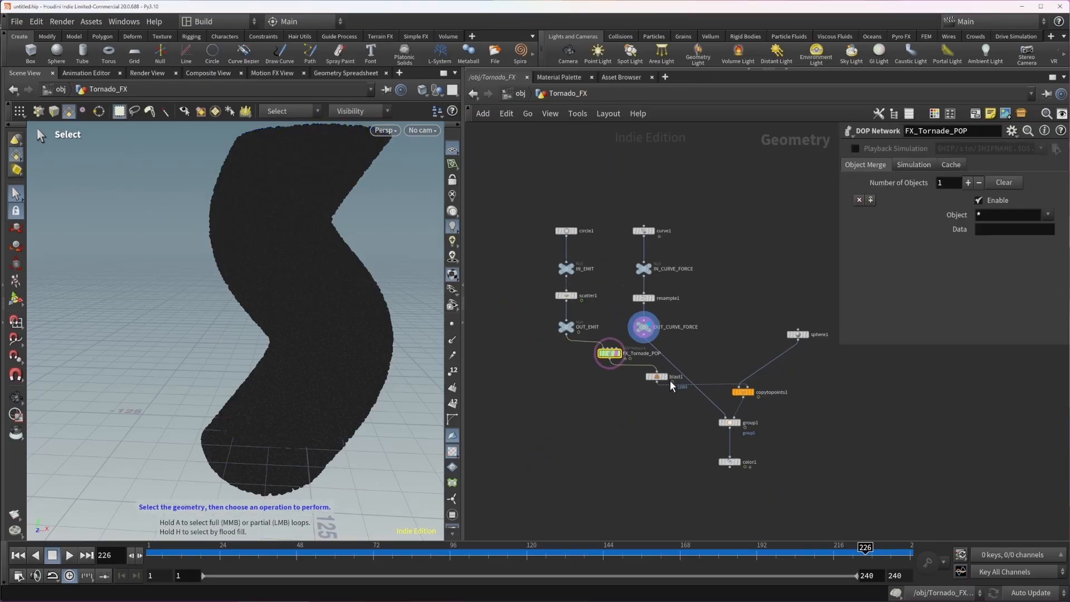
pyautogui.moveTo(788, 510); pyautogui.dragTo(657, 370)
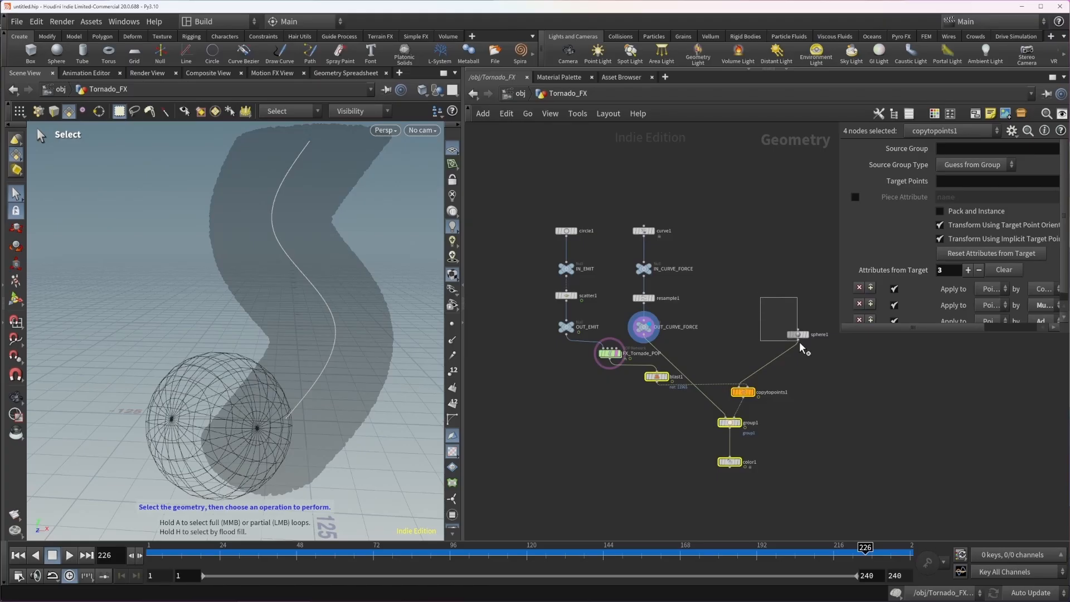
pyautogui.keyDown('shift'); pyautogui.moveTo(799, 343); pyautogui.dragTo(799, 343); pyautogui.keyUp('shift')
pyautogui.press('Delete')
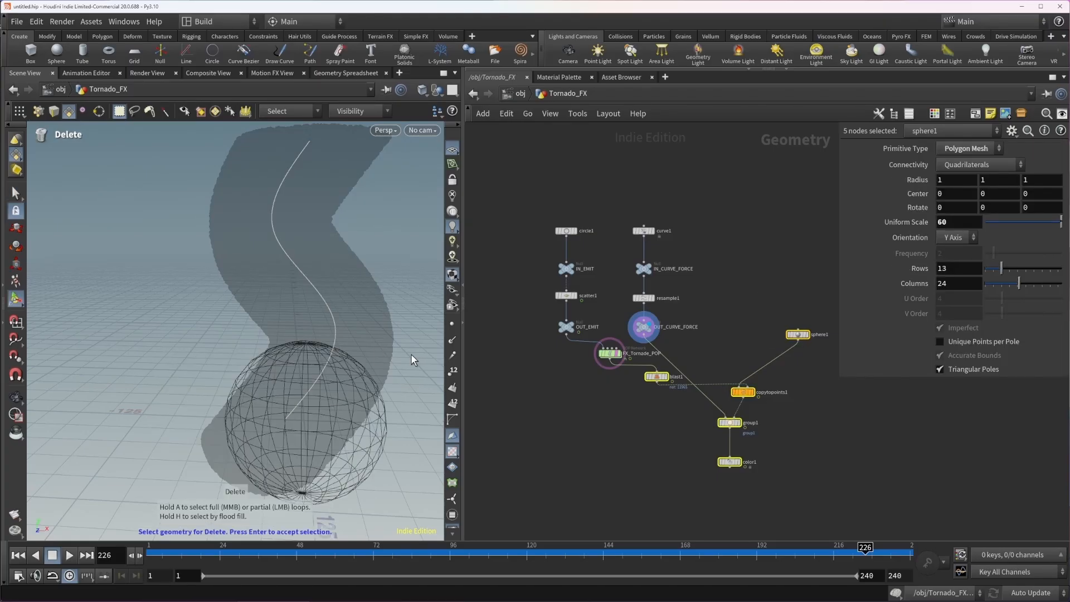
pyautogui.moveTo(779, 473); pyautogui.dragTo(647, 362)
pyautogui.keyDown('shift'); pyautogui.moveTo(778, 314); pyautogui.dragTo(815, 359); pyautogui.keyUp('shift')
pyautogui.press('Delete')
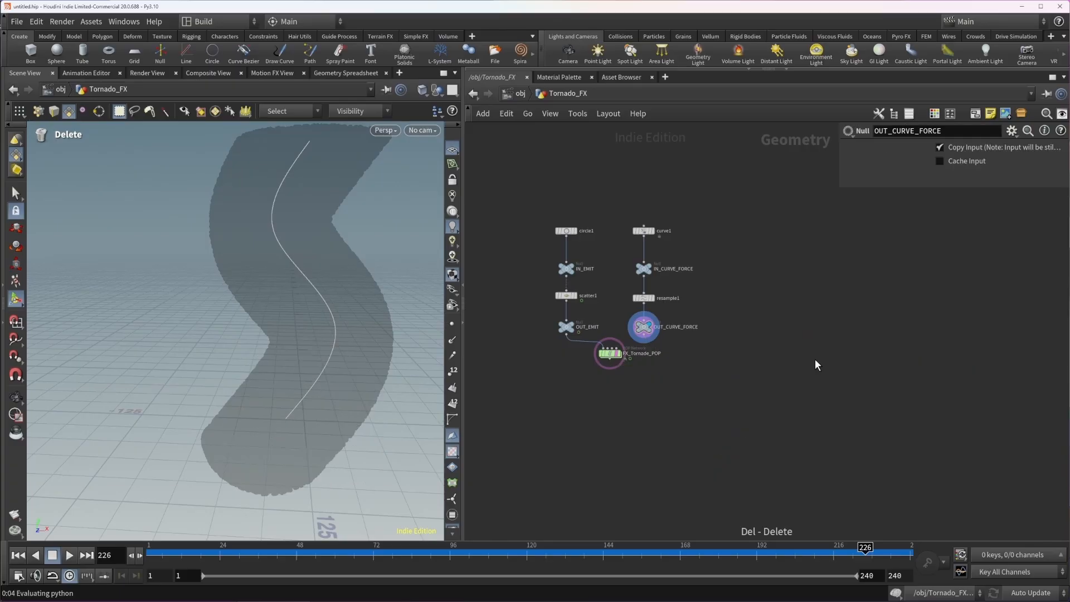
# Display the FX_Tornade_POP node, select it and replay the particle simulation from the start.
pyautogui.scroll(3, 619, 368)
pyautogui.scroll(2, 618, 375)
pyautogui.click(617, 368)
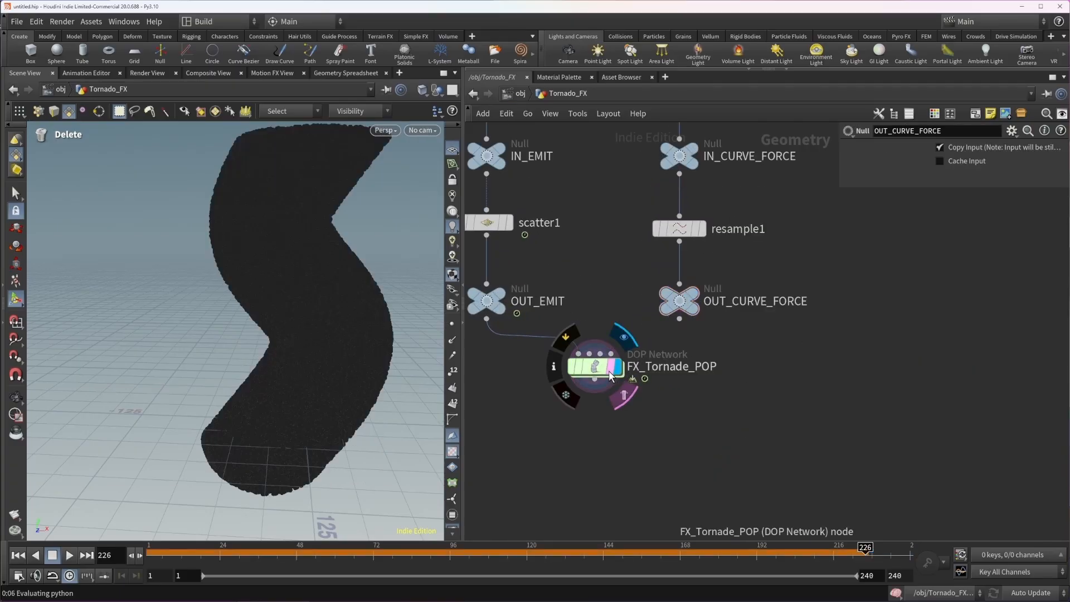
pyautogui.click(598, 363)
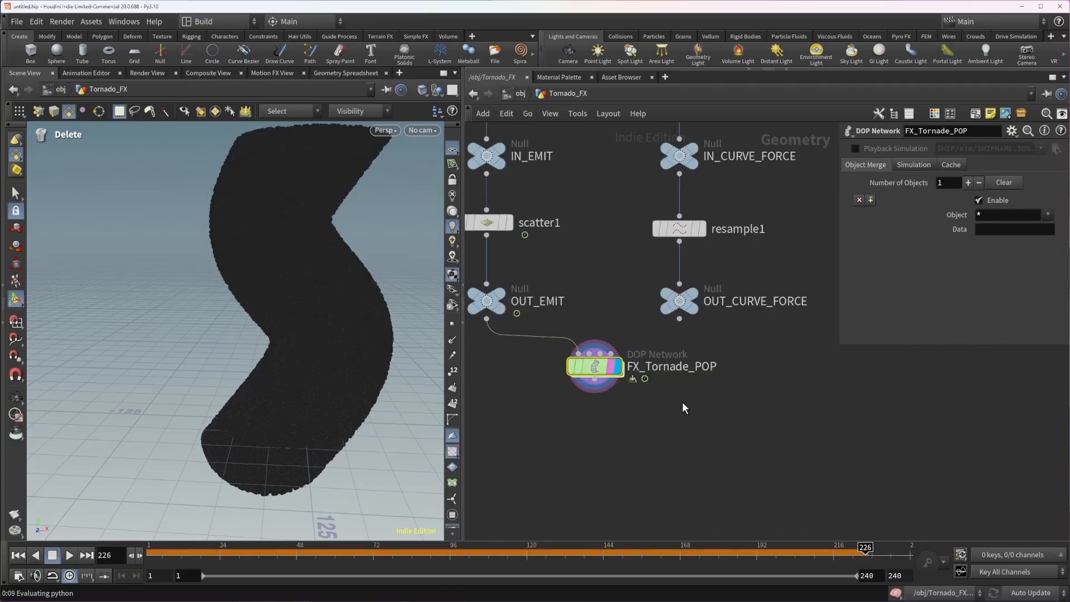
pyautogui.click(70, 555)
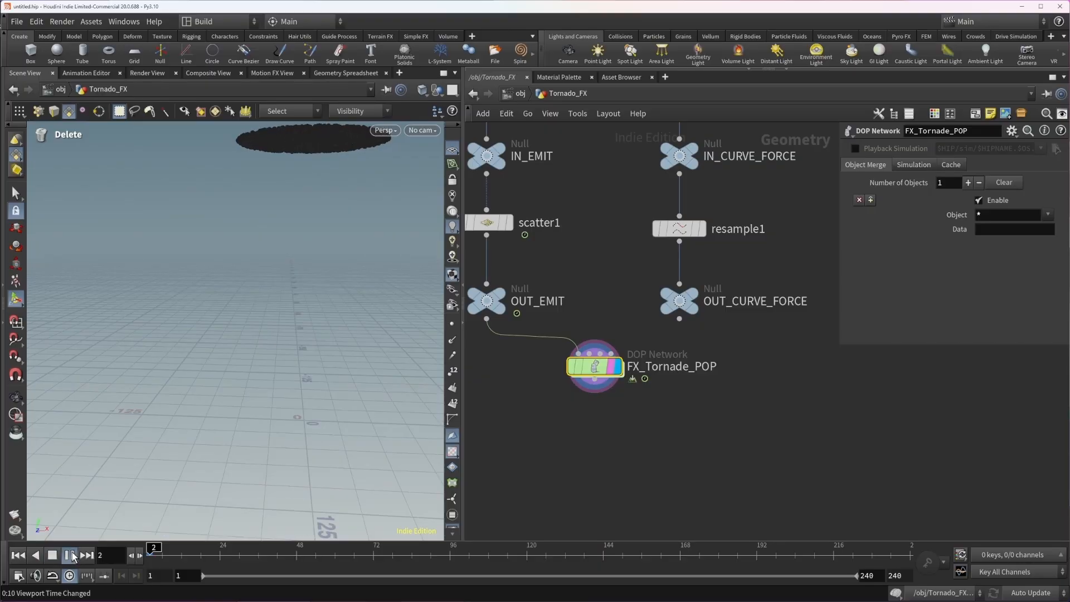